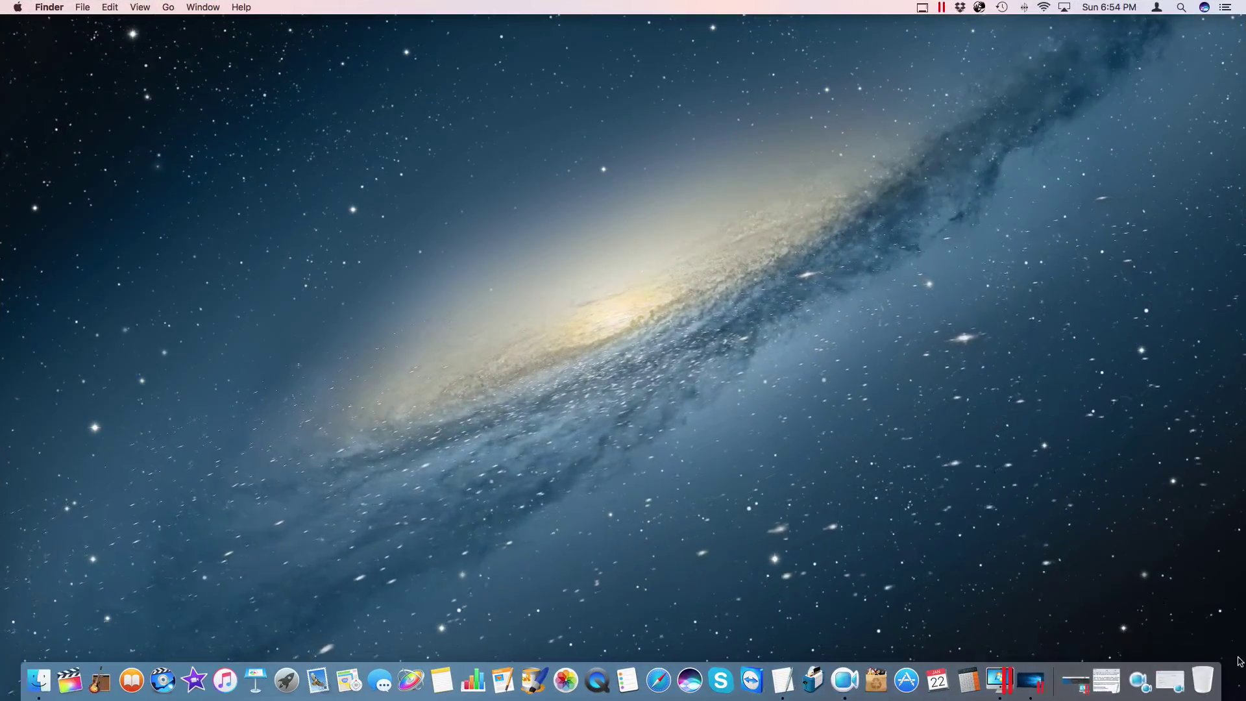
{"action": "right_click", "coordinate": [182, 323]}
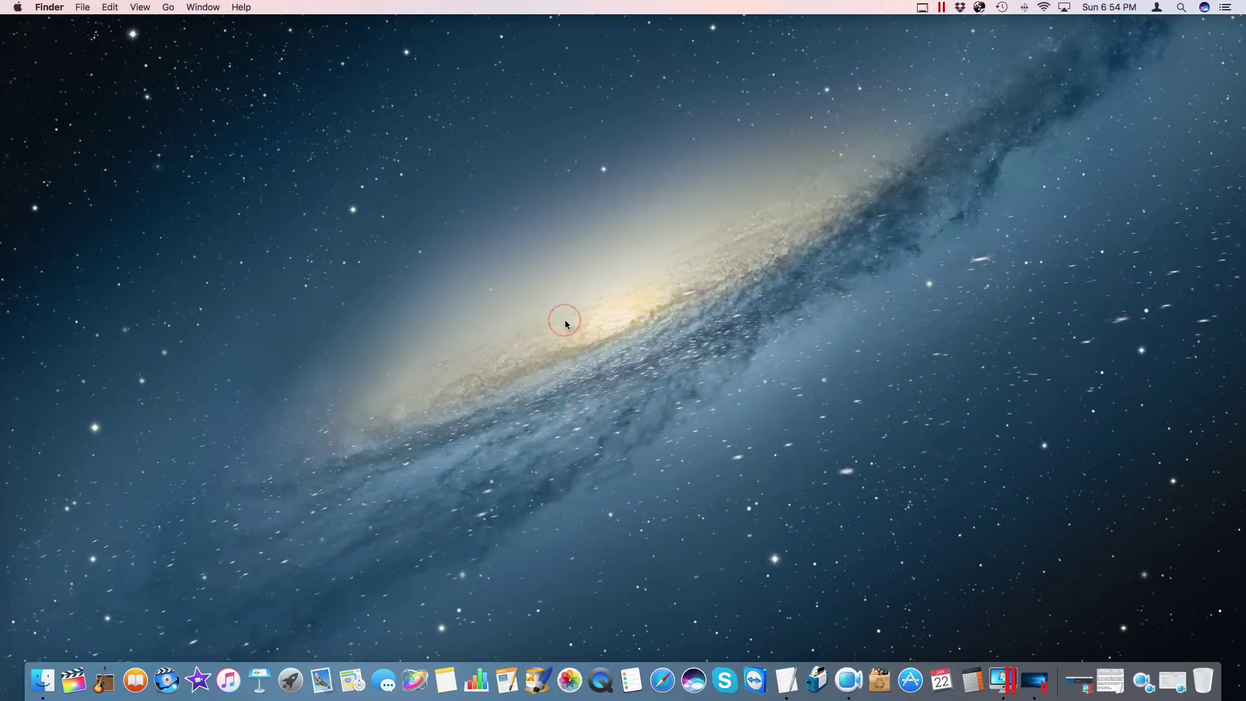
{"action": "right_click", "coordinate": [566, 320]}
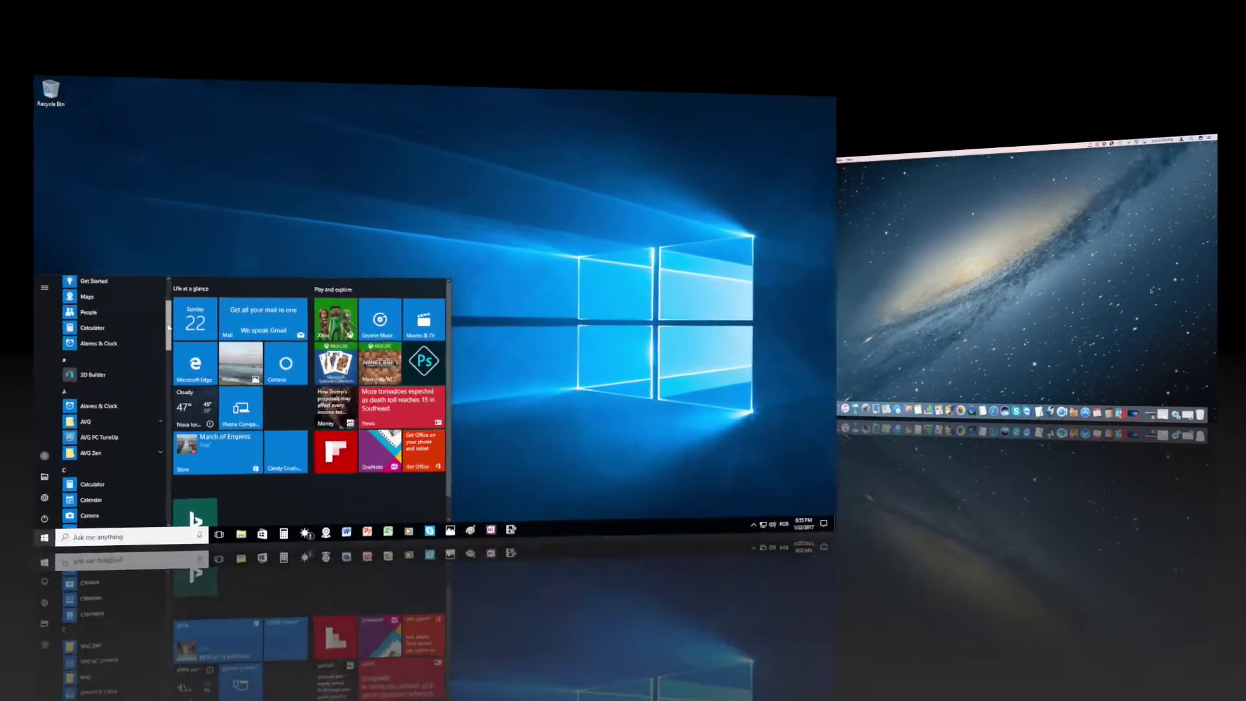
{"action": "left_click_drag", "start_coordinate": [169, 326], "coordinate": [168, 364]}
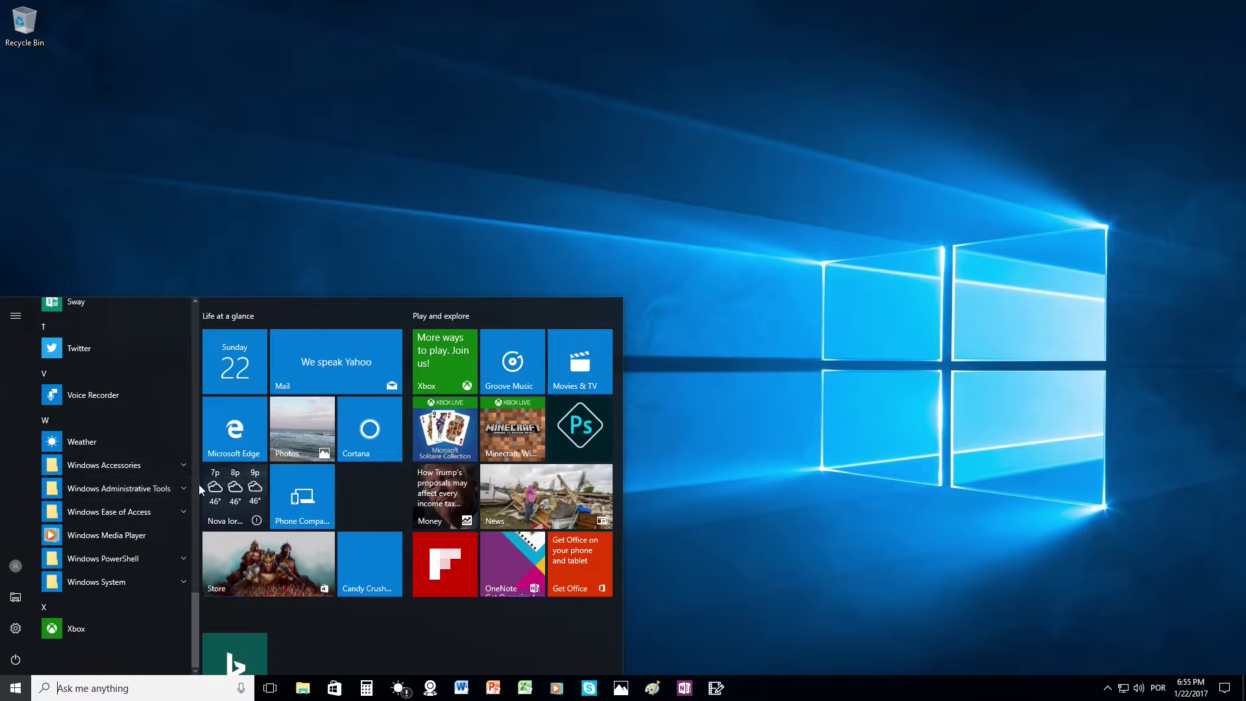
{"action": "left_click_drag", "start_coordinate": [195, 601], "coordinate": [222, 286]}
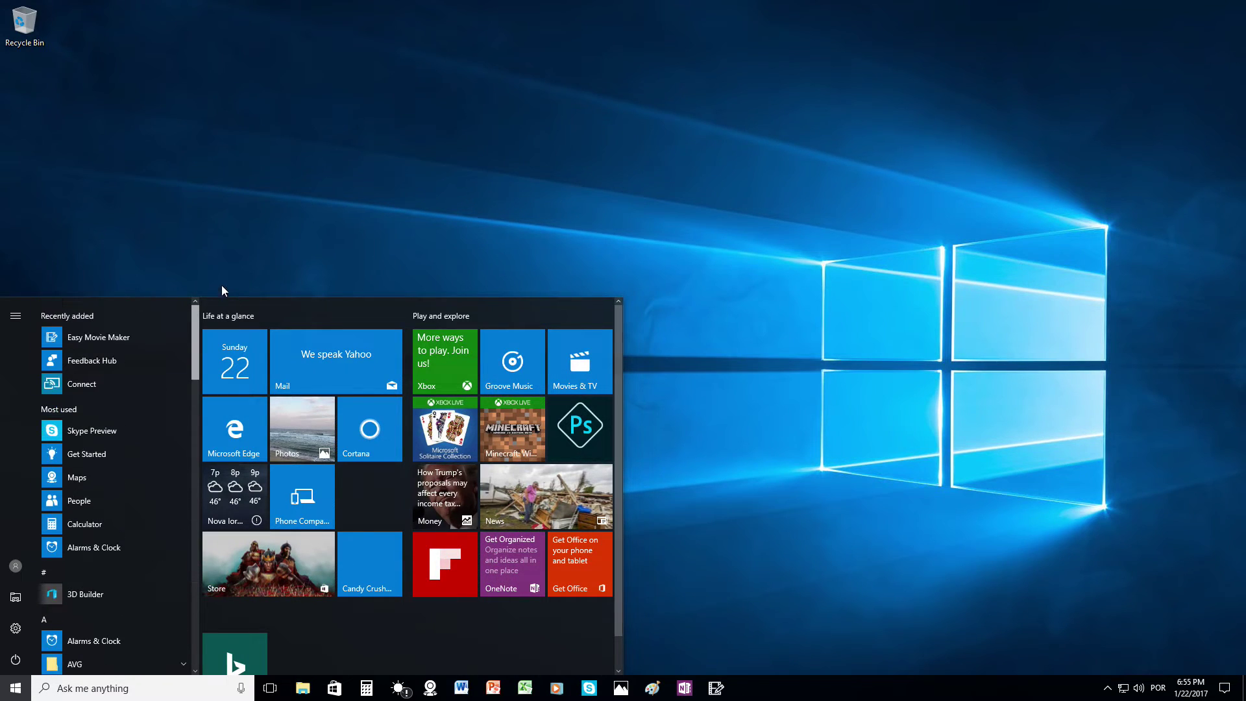
{"action": "left_click", "coordinate": [15, 693]}
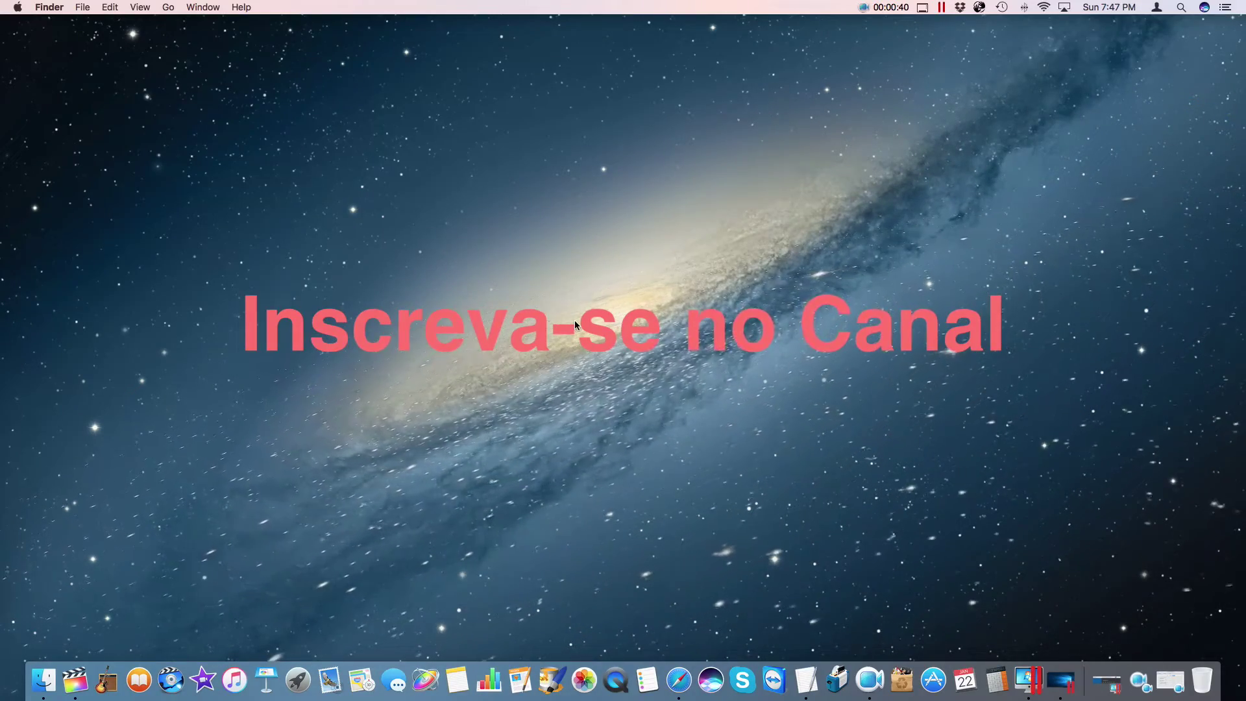
{"action": "left_click", "coordinate": [574, 320]}
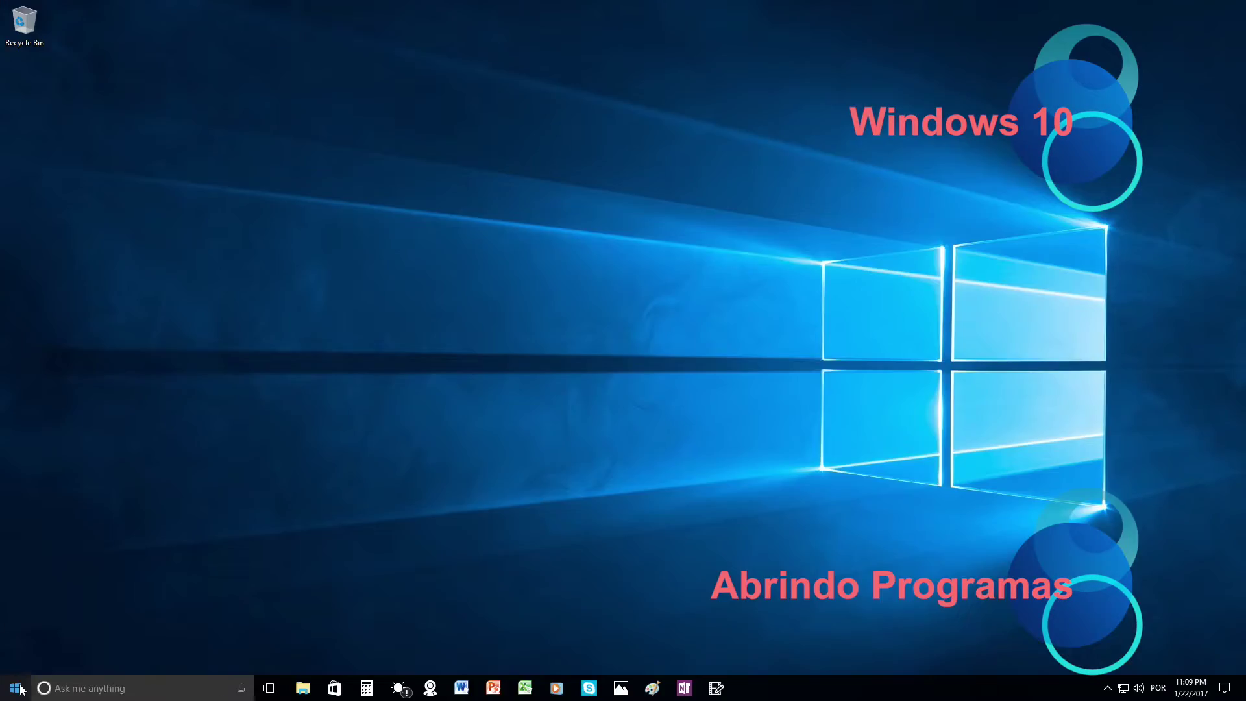
Open Microsoft Edge and Calendar from the full app list of the Windows 10 Start menu
{"action": "left_click", "coordinate": [45, 662]}
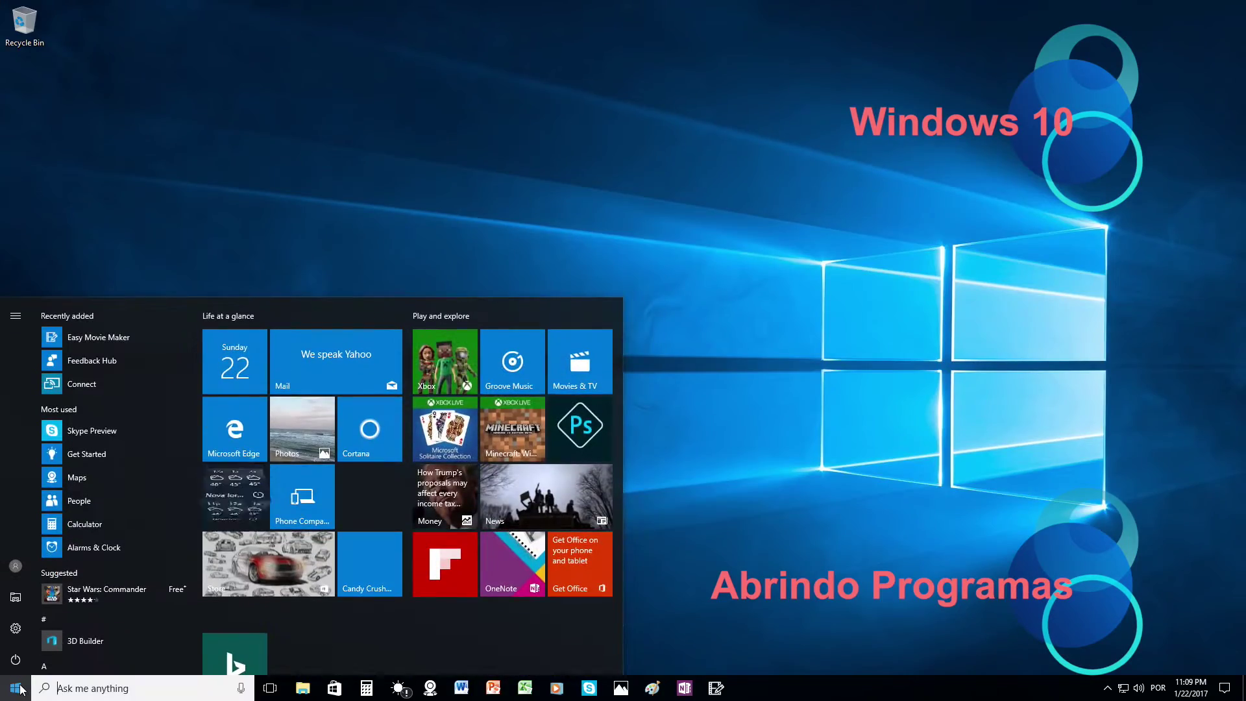
{"action": "left_click_drag", "start_coordinate": [192, 346], "coordinate": [209, 388]}
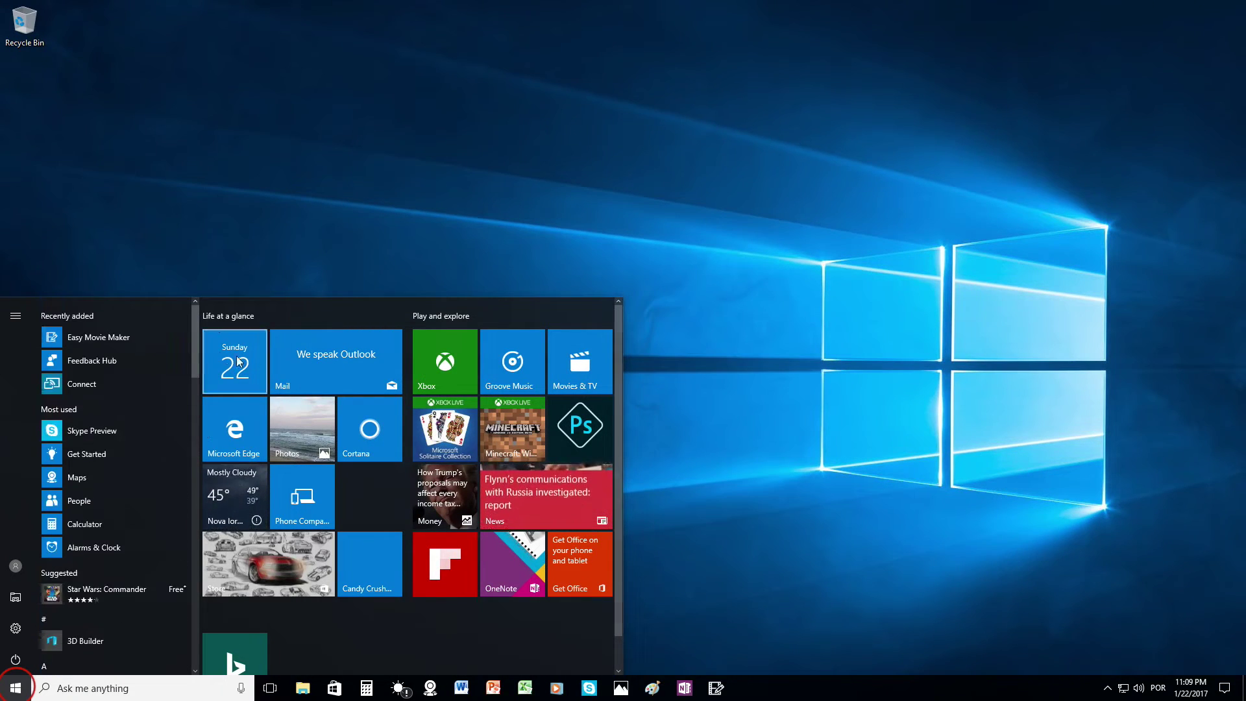
{"action": "left_click_drag", "start_coordinate": [195, 363], "coordinate": [175, 508]}
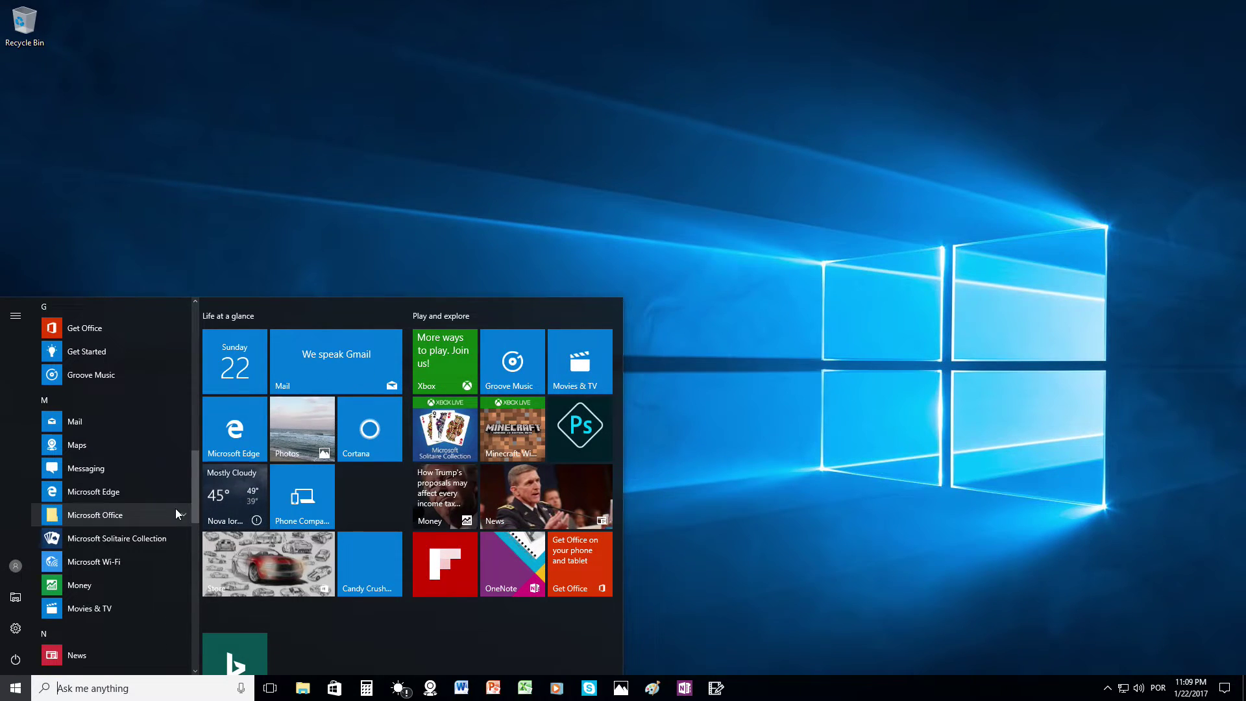
{"action": "left_click", "coordinate": [96, 491]}
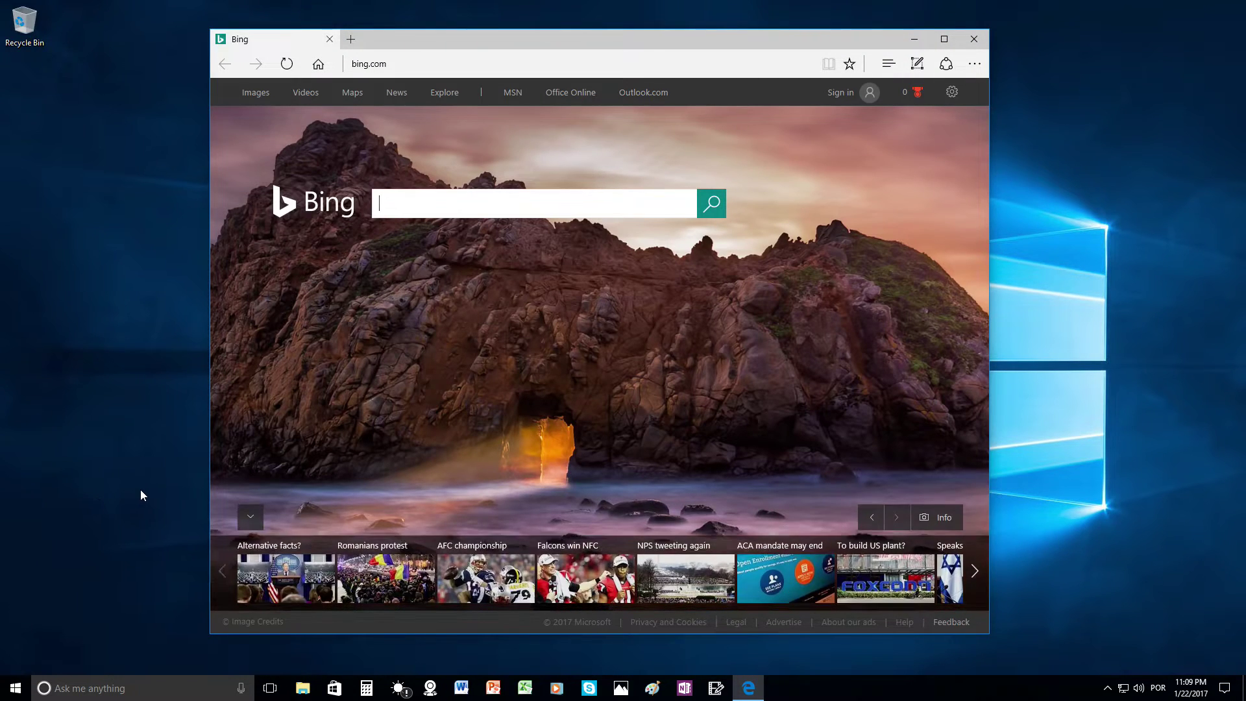
{"action": "left_click", "coordinate": [16, 688]}
{"action": "scroll", "coordinate": [112, 523], "scroll_direction": "down", "scroll_amount": 10}
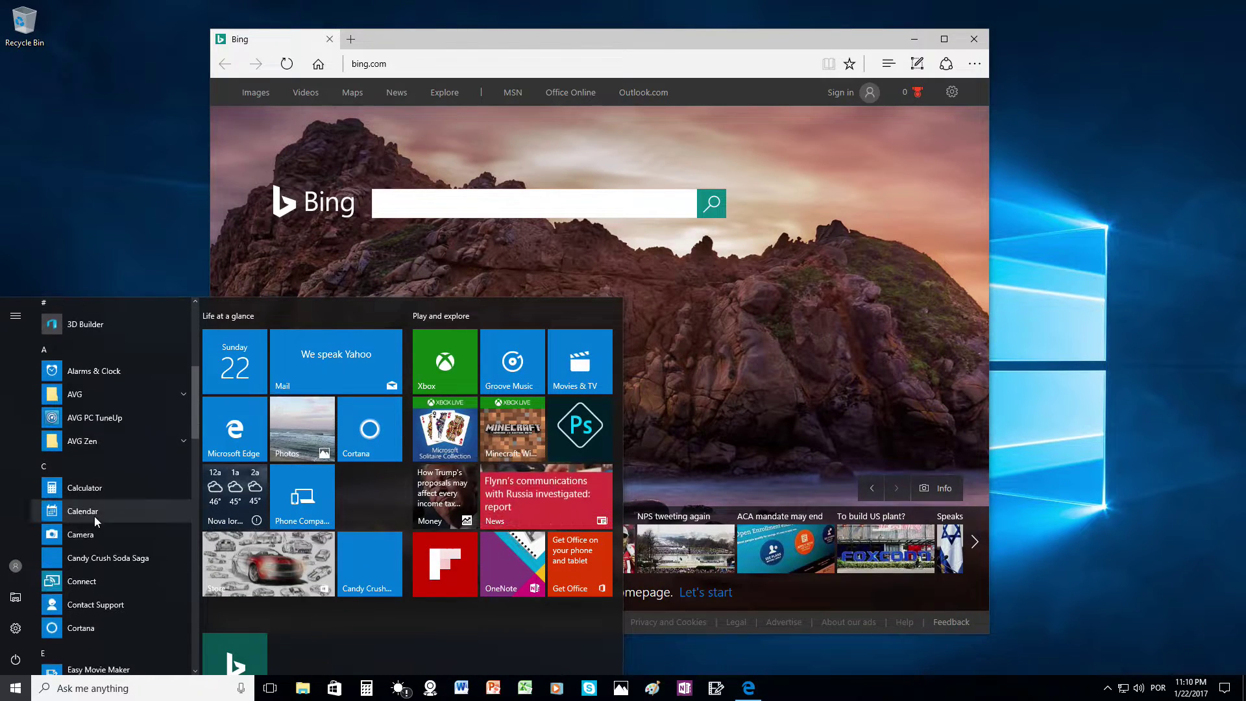
{"action": "left_click", "coordinate": [82, 512]}
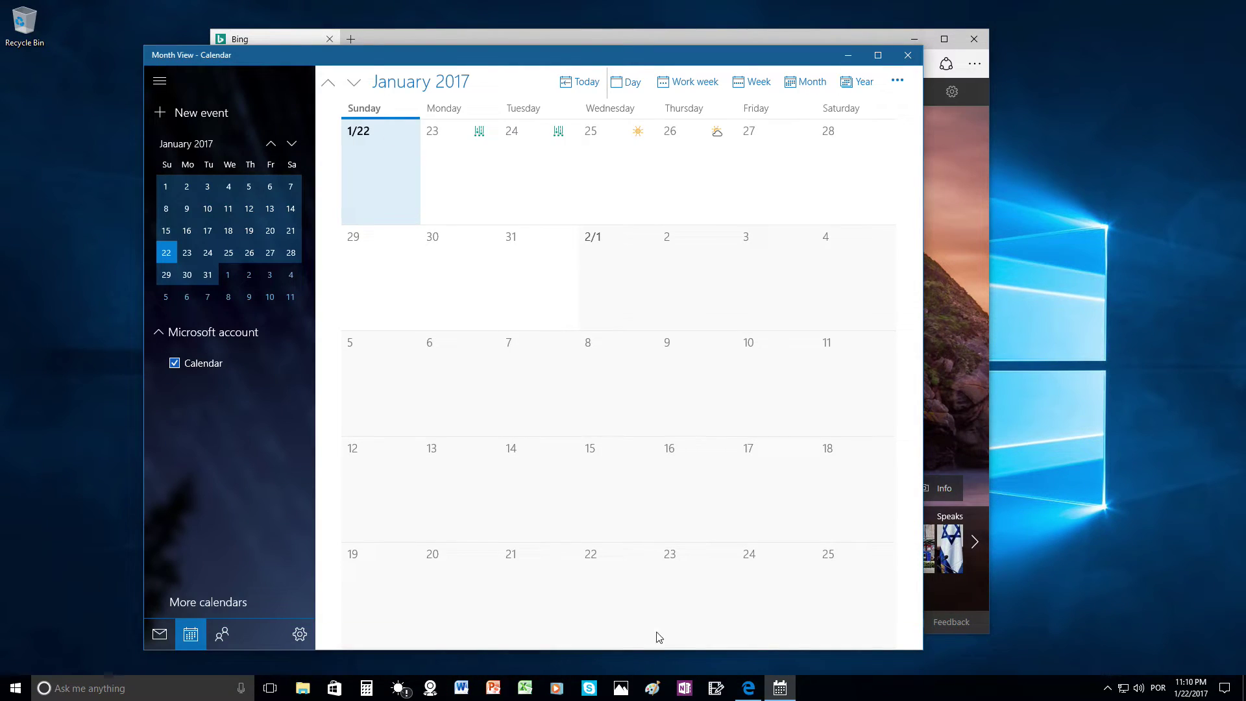
Pin Microsoft Edge and Calendar to the taskbar and launch both apps from there
{"action": "mouse_move", "coordinate": [749, 684]}
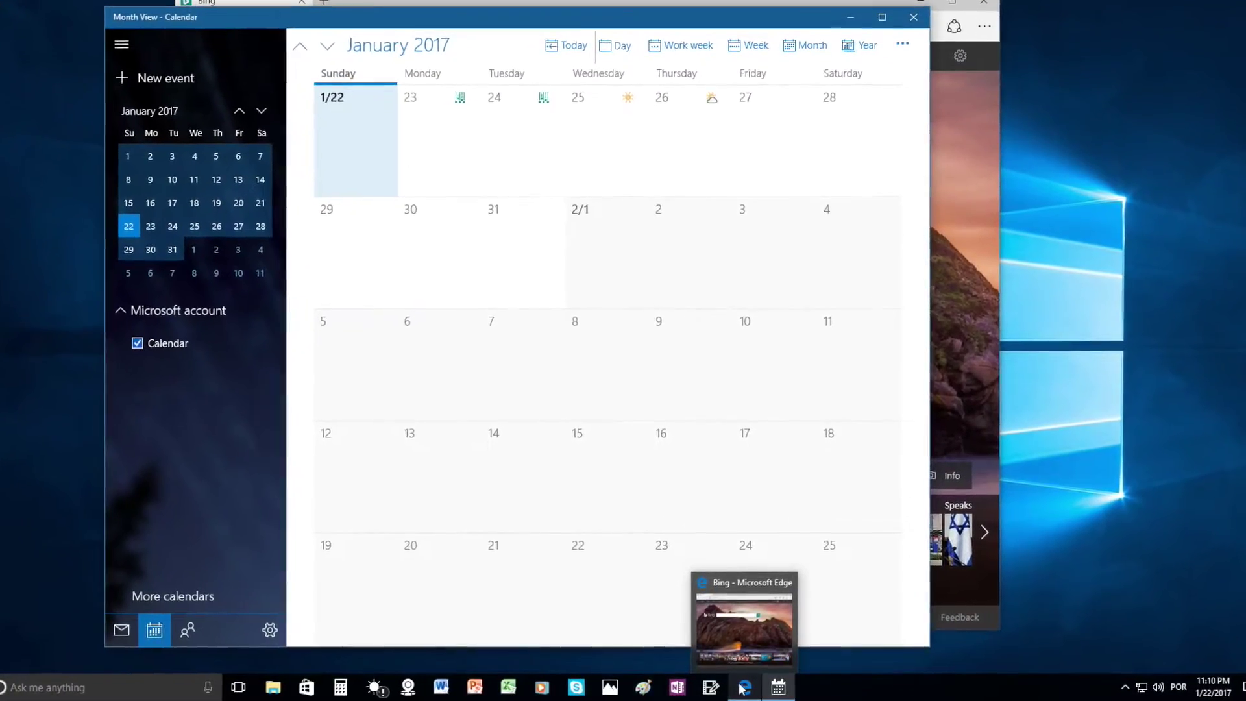
{"action": "right_click", "coordinate": [746, 687]}
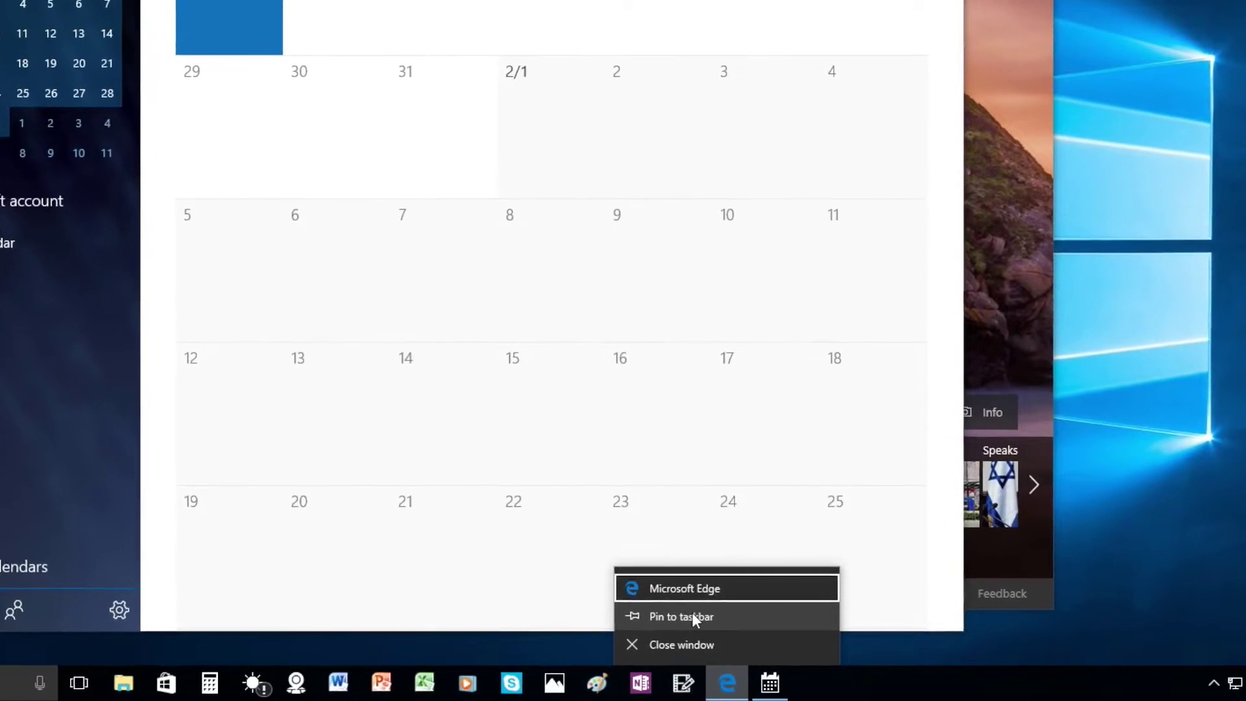
{"action": "left_click", "coordinate": [703, 624]}
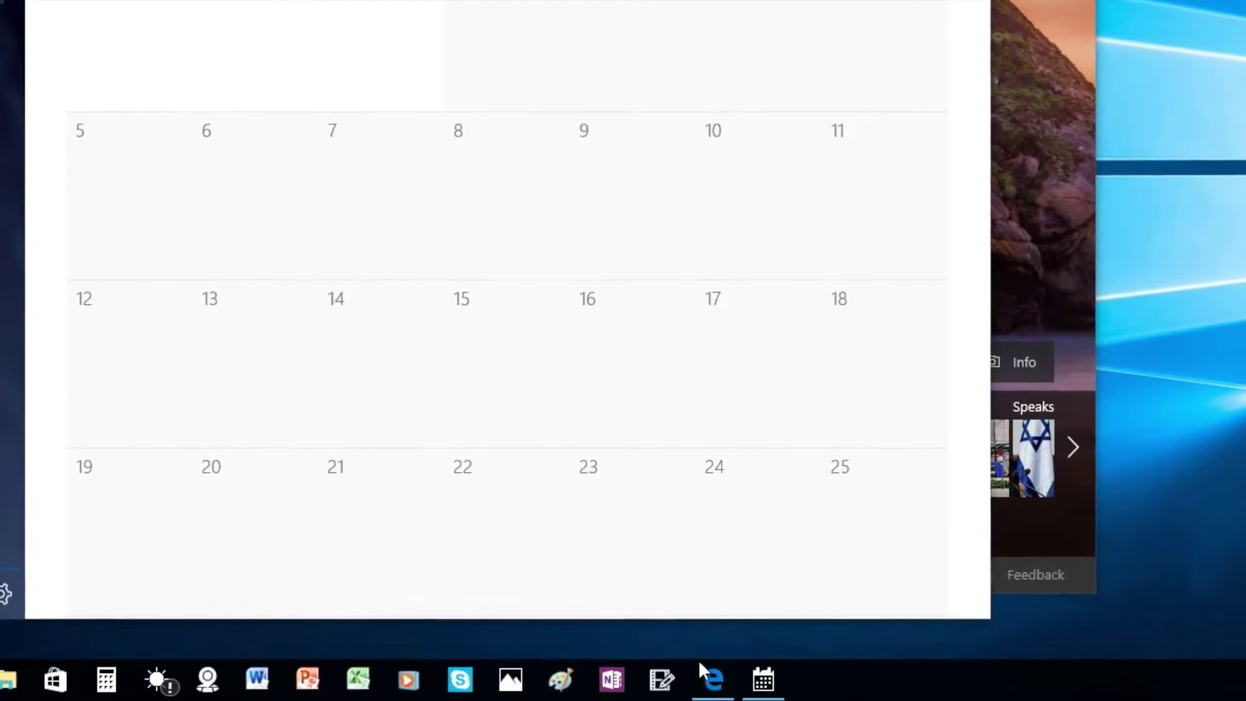
{"action": "right_click", "coordinate": [760, 679]}
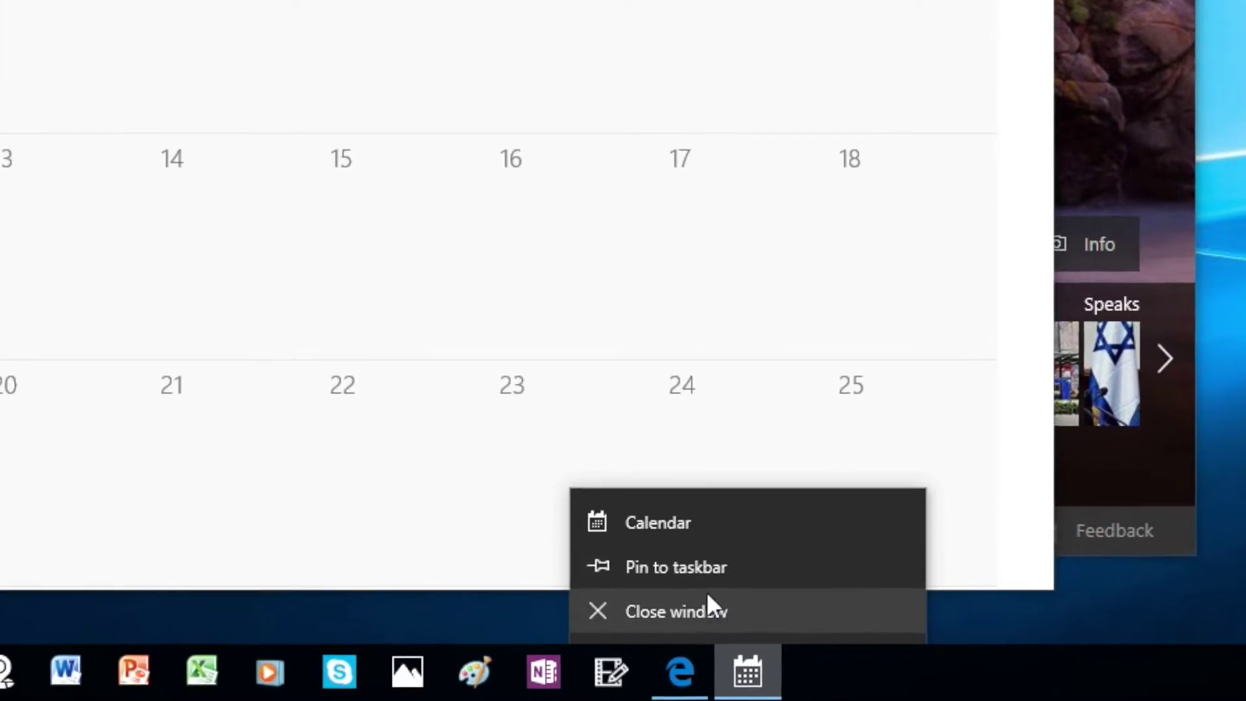
{"action": "left_click", "coordinate": [702, 578]}
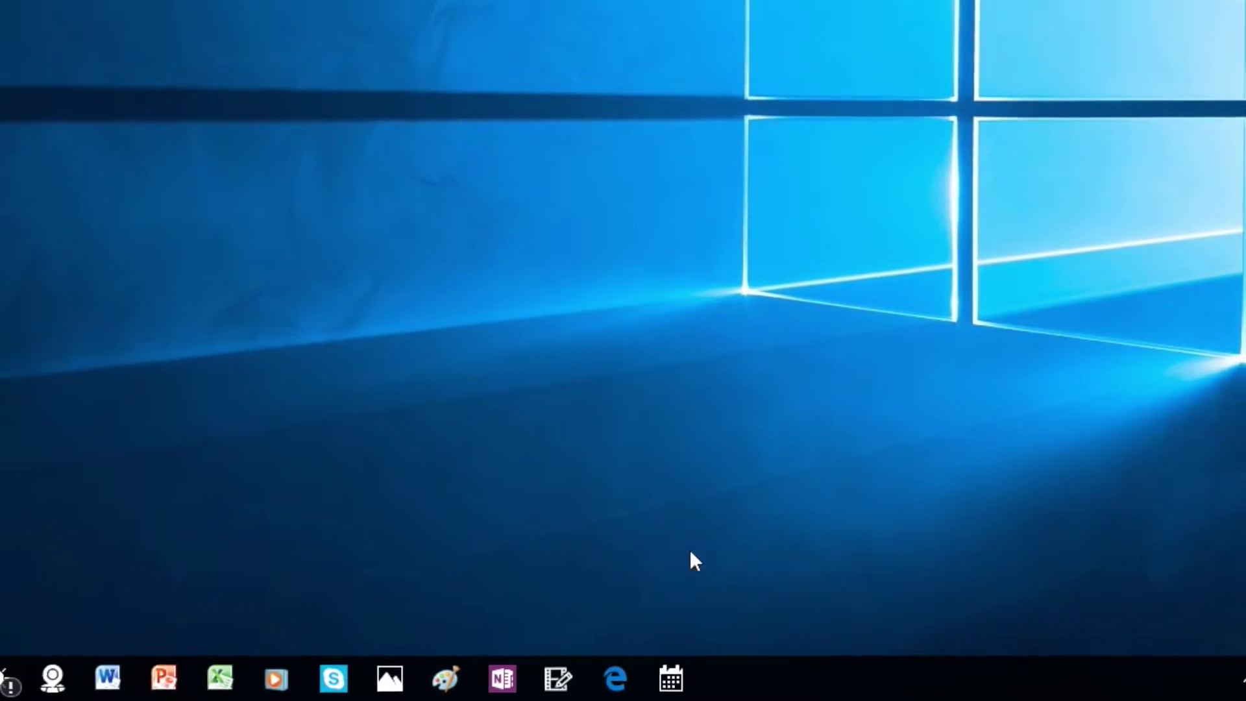
{"action": "left_click", "coordinate": [615, 679]}
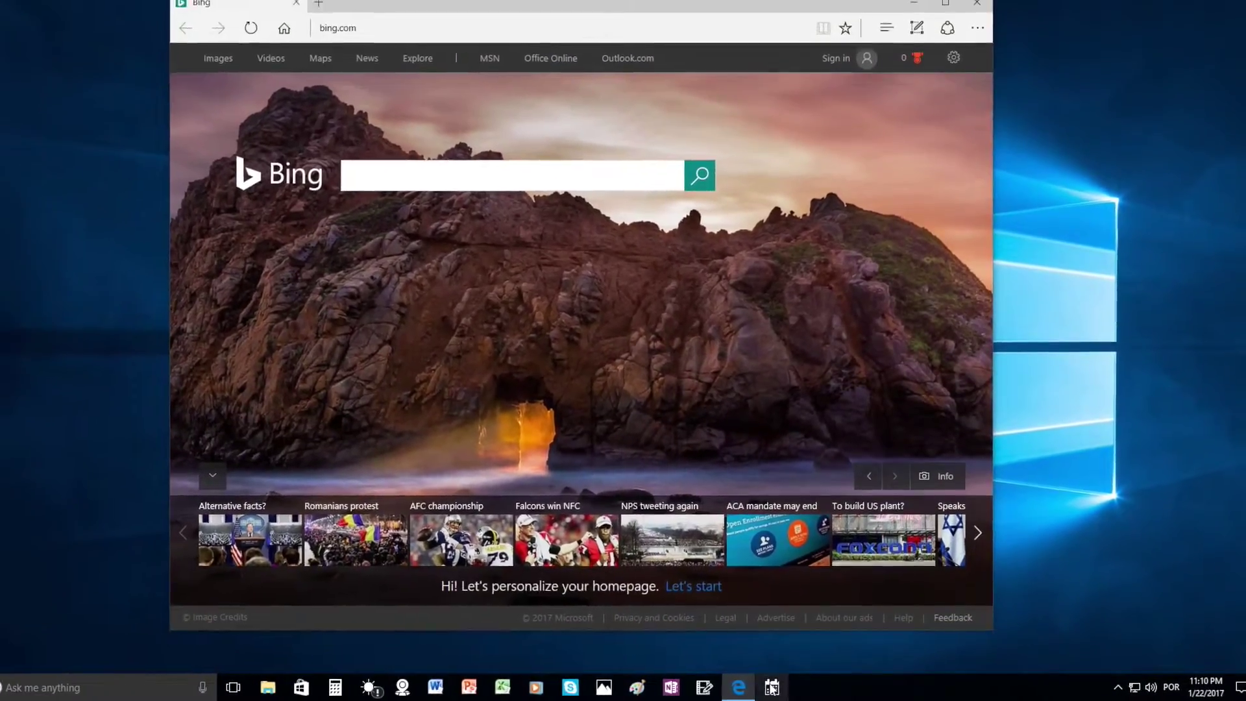
{"action": "left_click", "coordinate": [771, 687]}
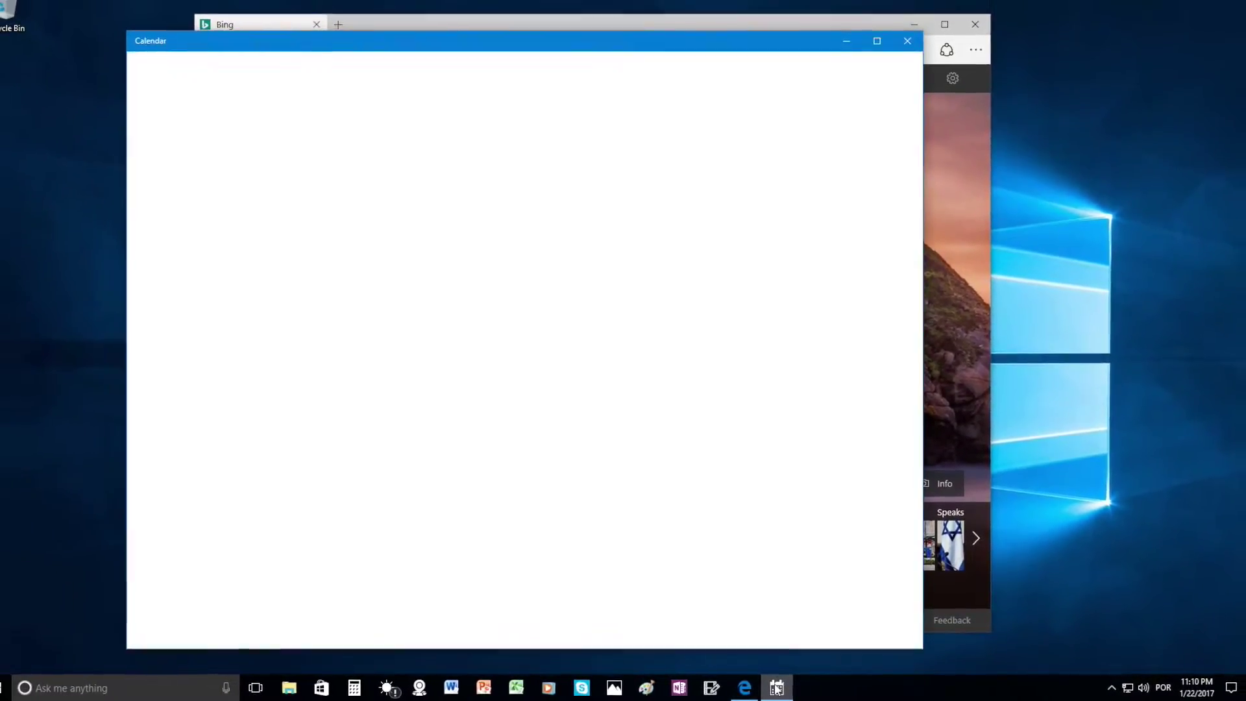
Switch to the Mac desktop and open Safari and Calendar from Launchpad
{"action": "left_click", "coordinate": [235, 689]}
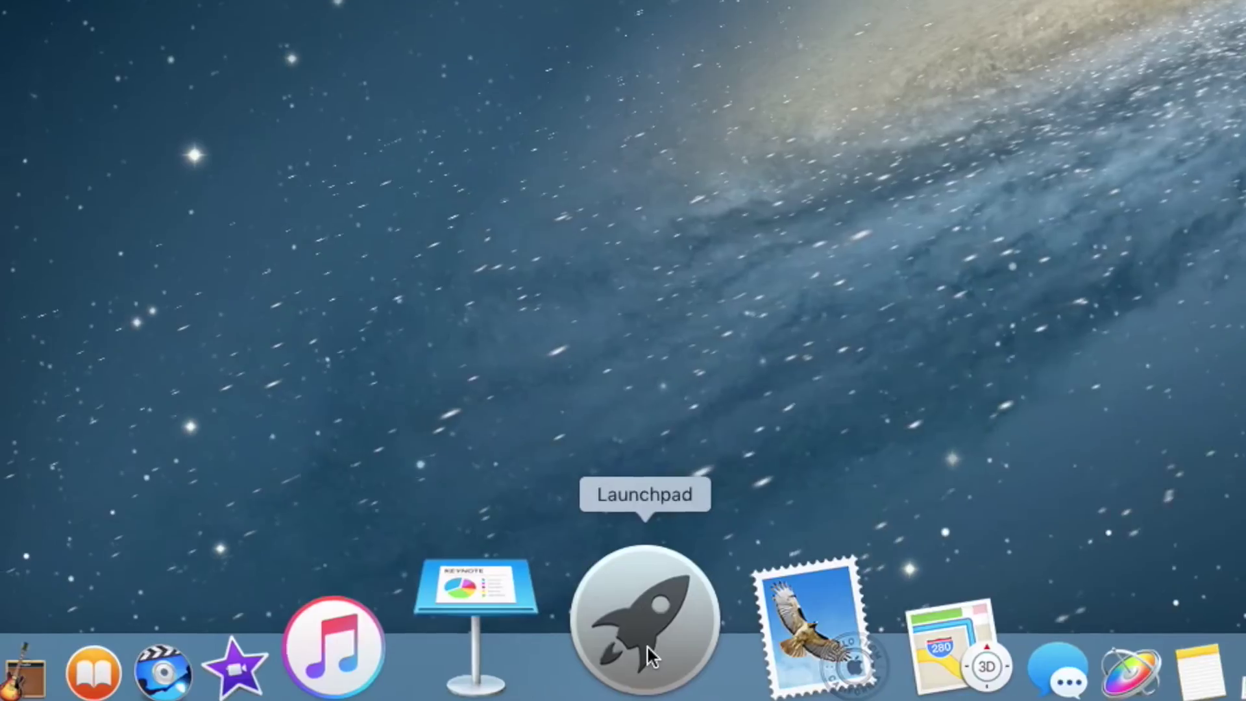
{"action": "left_click", "coordinate": [493, 655]}
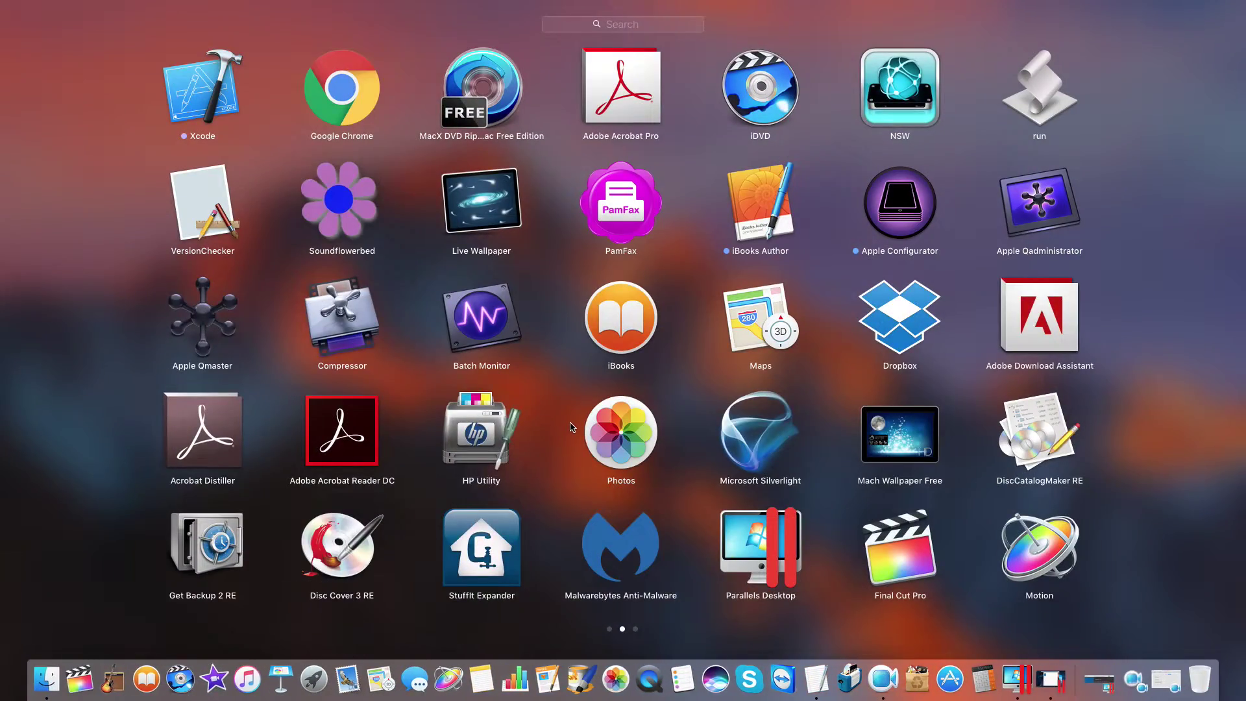
{"action": "scroll", "coordinate": [571, 426], "scroll_direction": "left", "scroll_amount": 3}
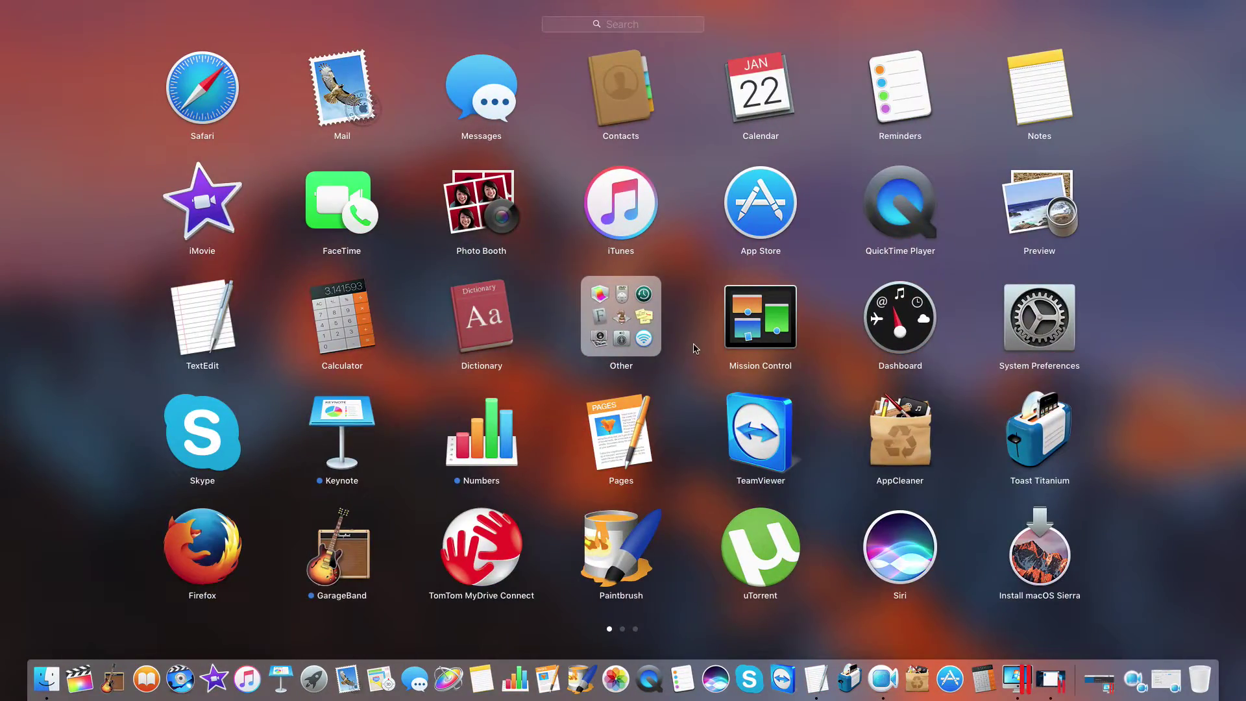
{"action": "scroll", "coordinate": [696, 348], "scroll_direction": "right", "scroll_amount": 3}
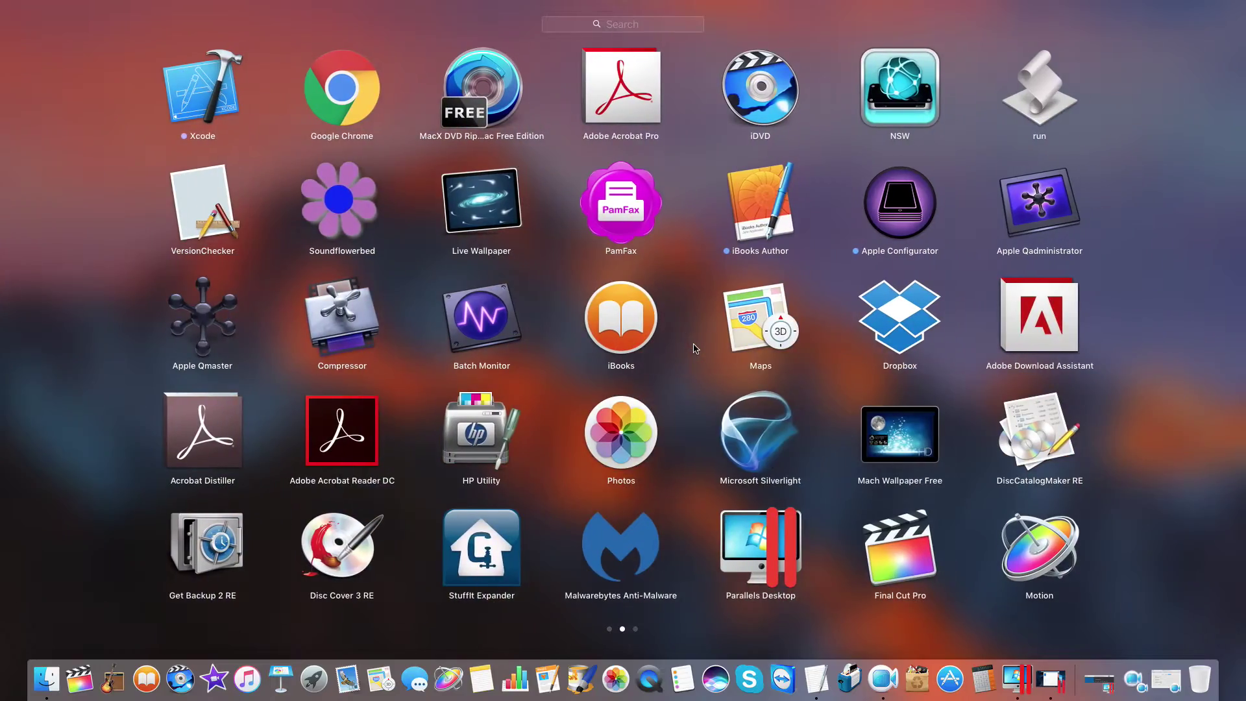
{"action": "scroll", "coordinate": [696, 349], "scroll_direction": "right", "scroll_amount": 3}
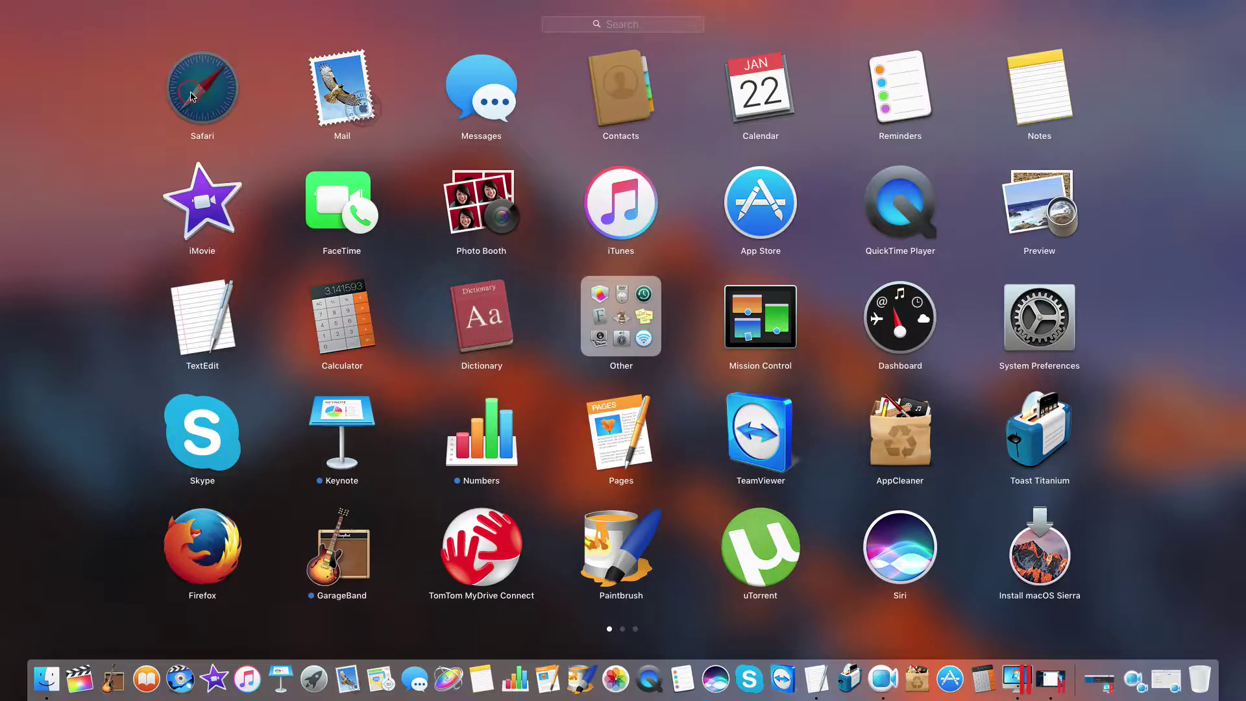
{"action": "left_click", "coordinate": [338, 117]}
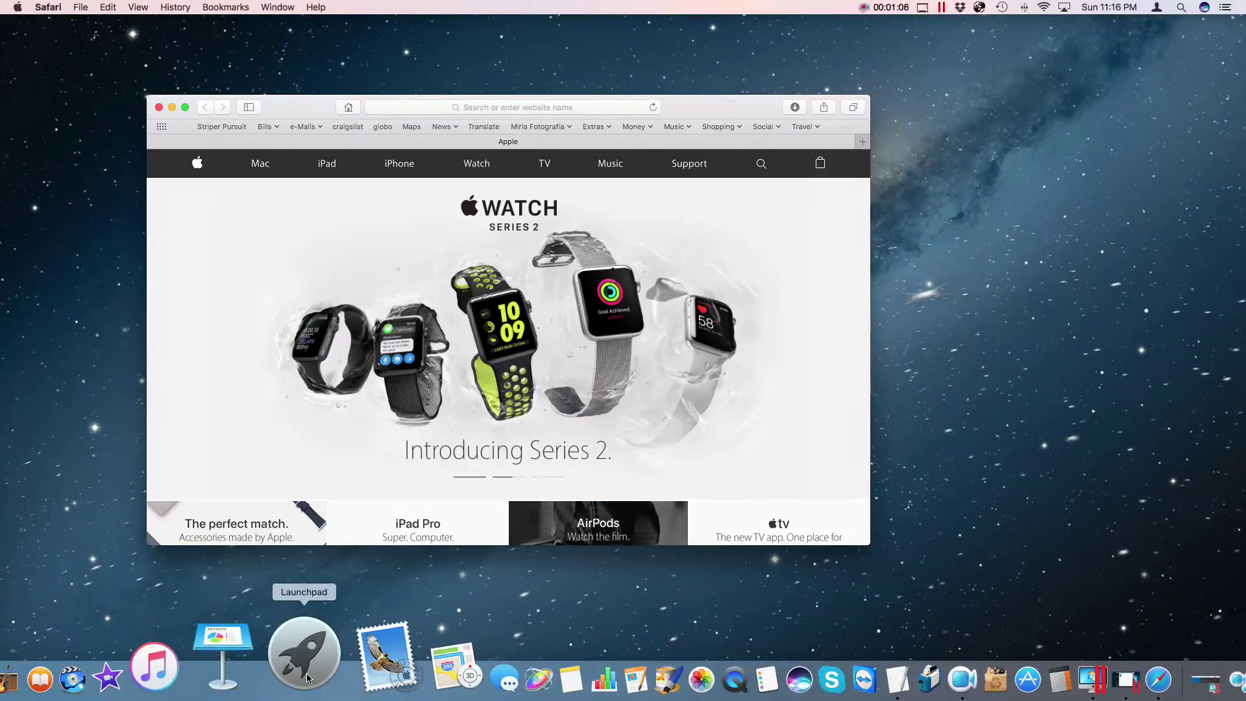
{"action": "left_click", "coordinate": [305, 678]}
{"action": "left_click", "coordinate": [743, 104]}
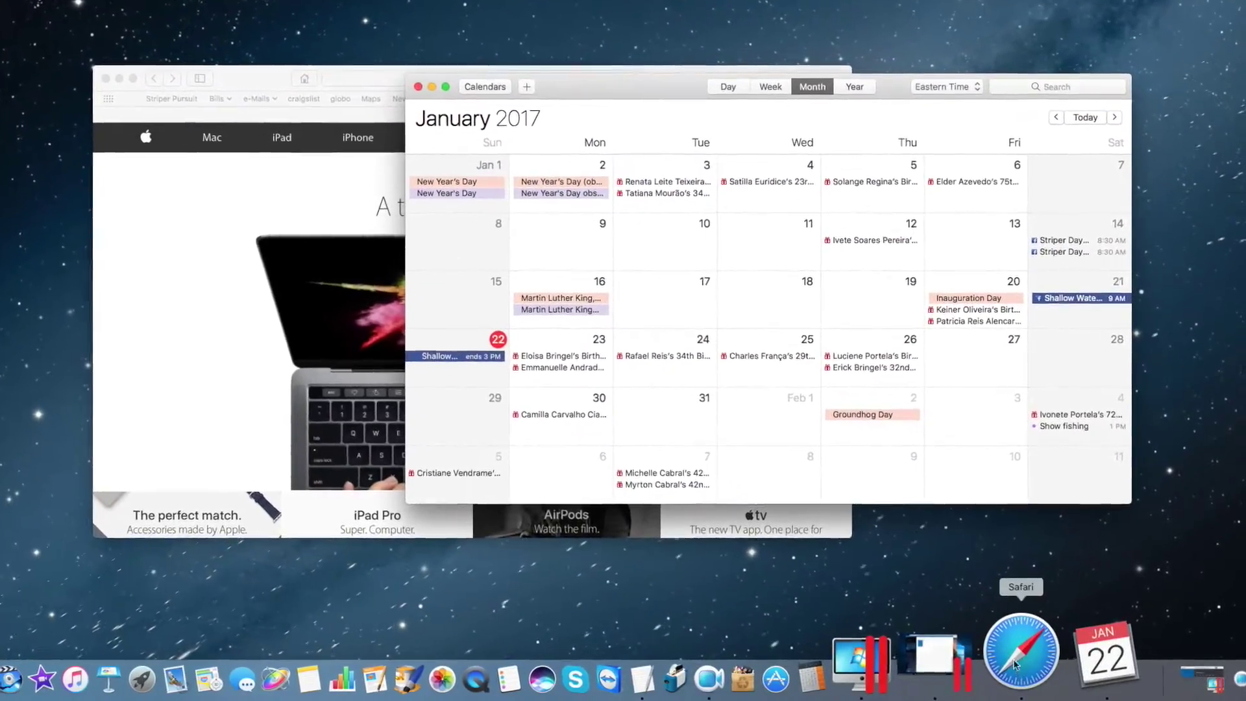
Set Safari and Calendar to be kept in the Dock
{"action": "right_click", "coordinate": [1005, 650]}
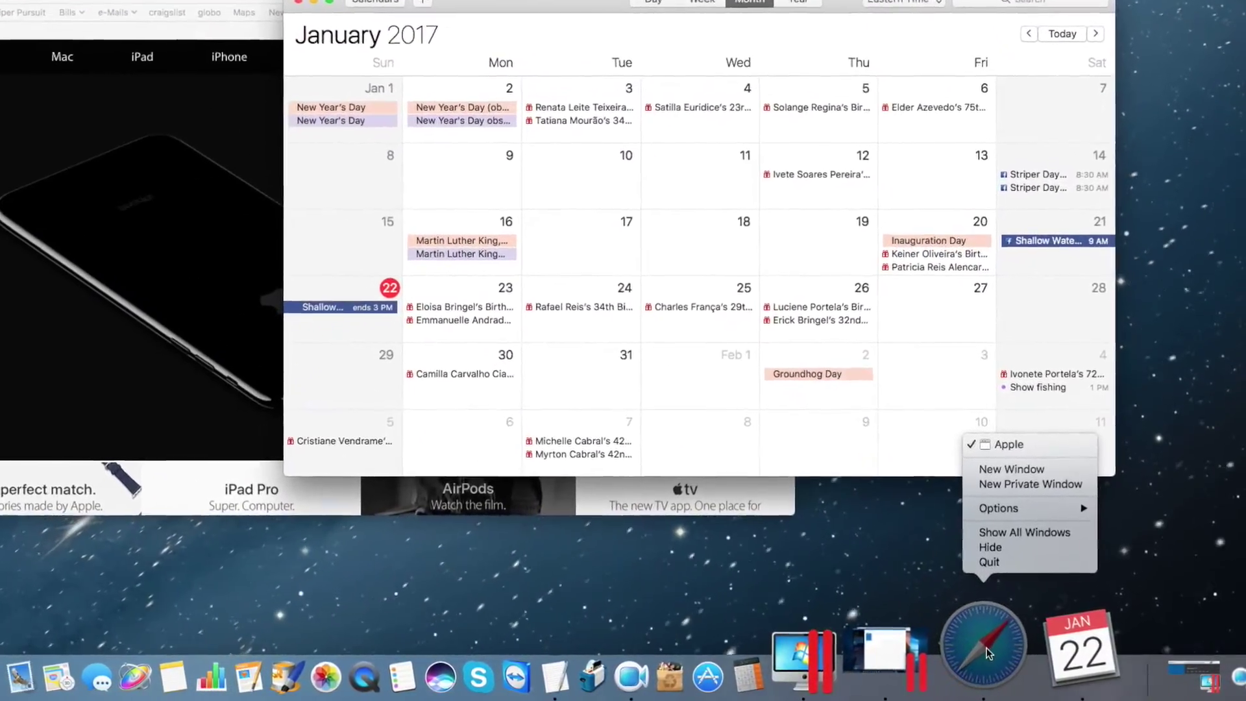
{"action": "mouse_move", "coordinate": [1034, 520]}
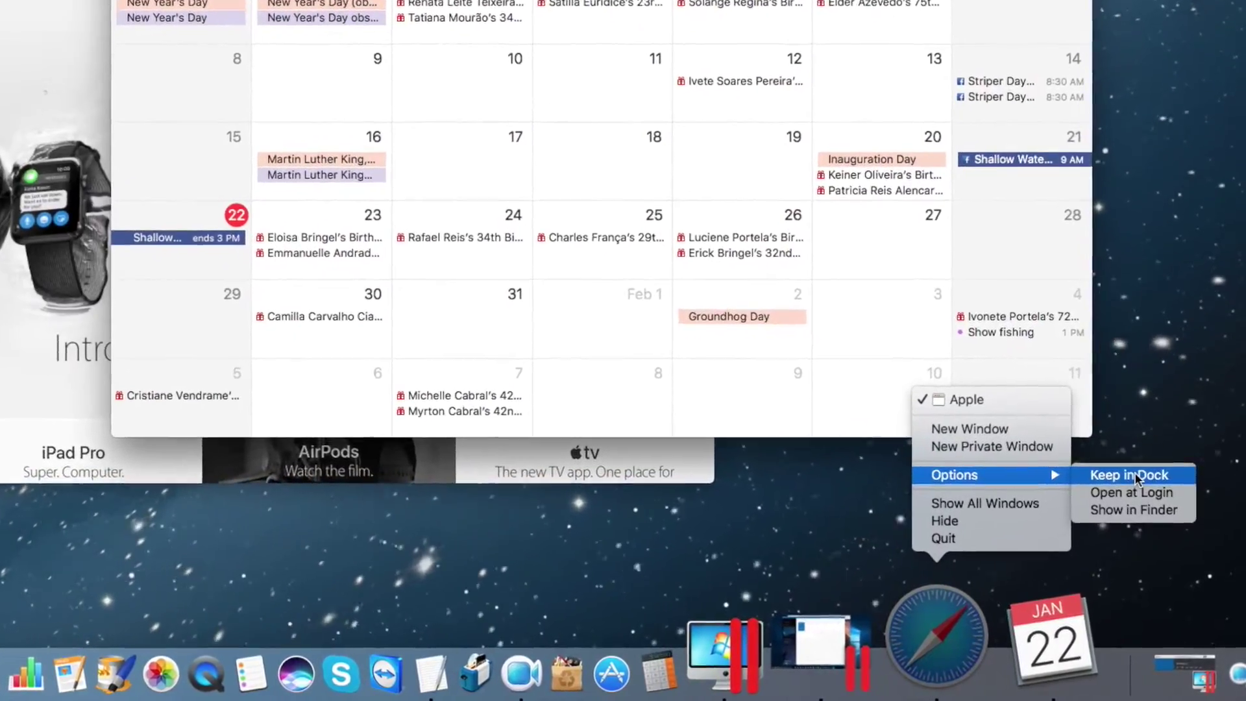
{"action": "left_click", "coordinate": [1138, 494]}
{"action": "right_click", "coordinate": [956, 669]}
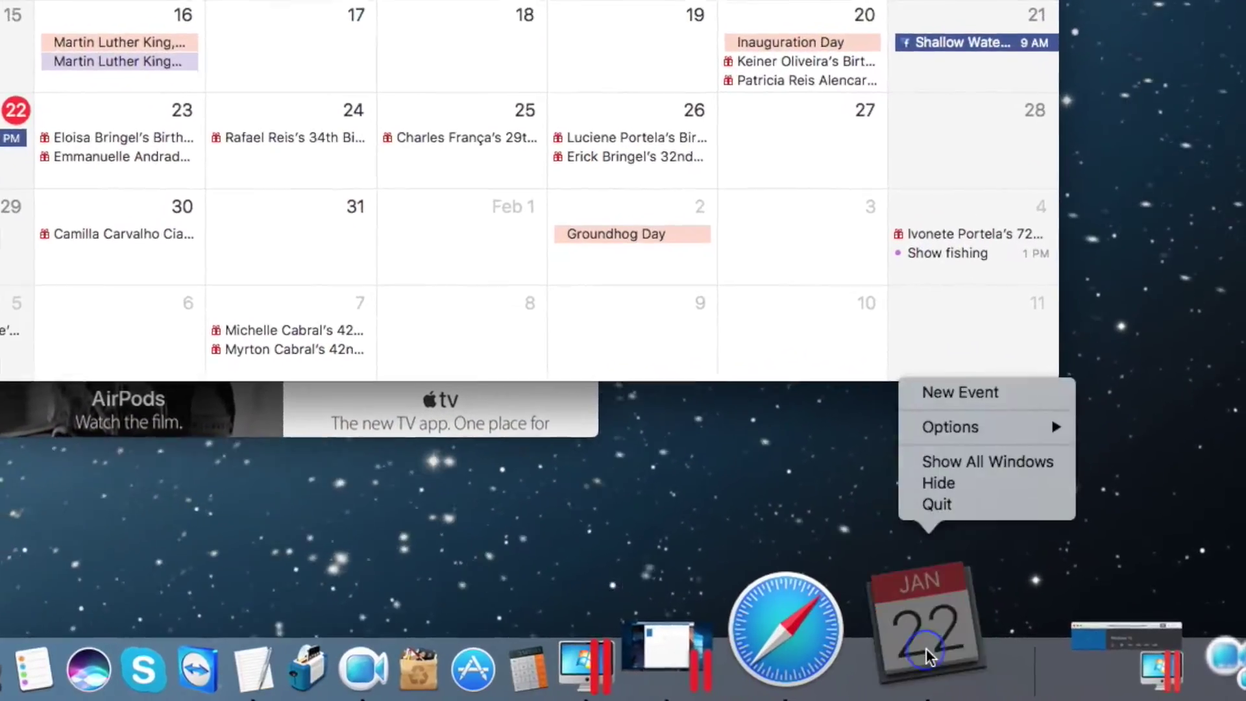
{"action": "mouse_move", "coordinate": [1010, 452]}
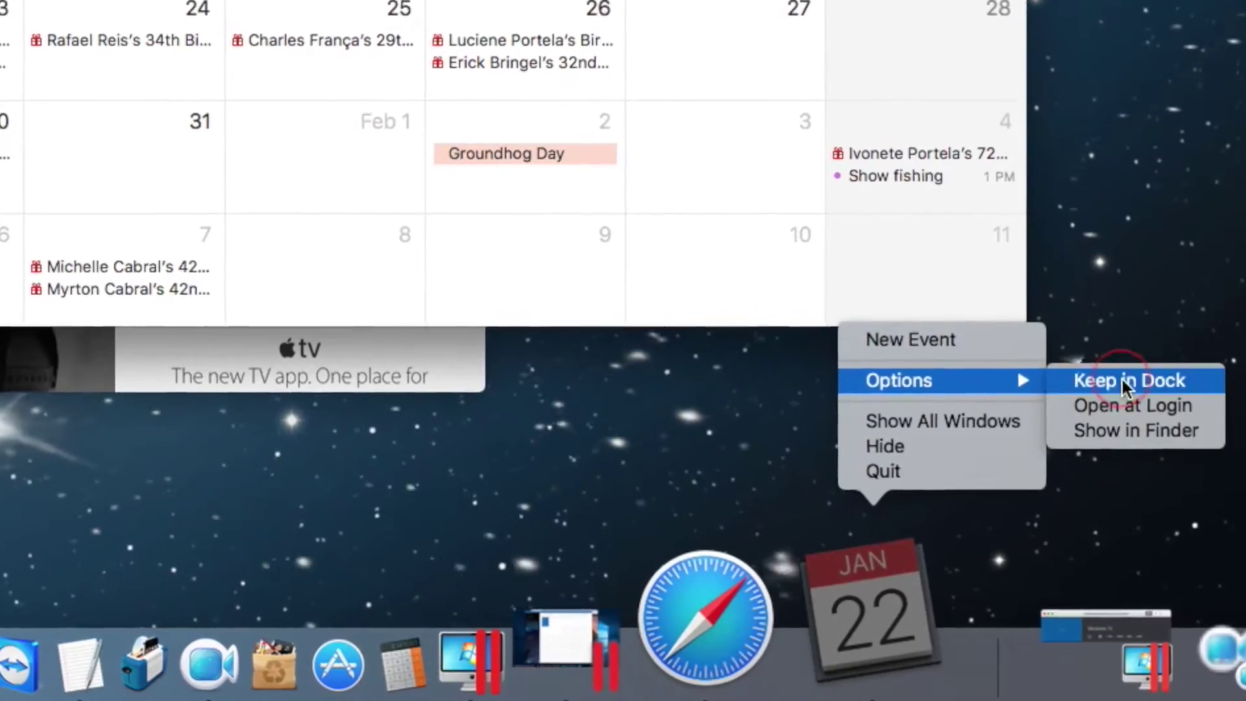
{"action": "left_click", "coordinate": [1135, 400]}
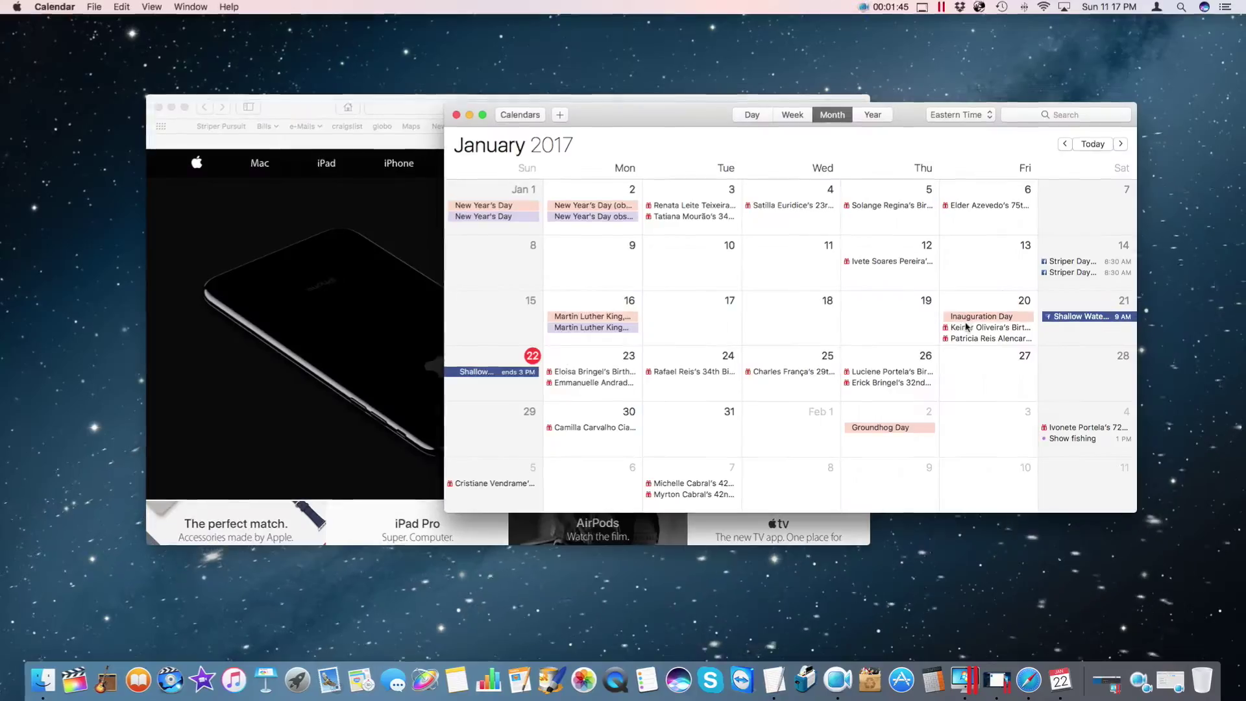
Dismiss the Calendar and Safari windows and bring both apps up again from the Dock
{"action": "key", "text": "super+q"}
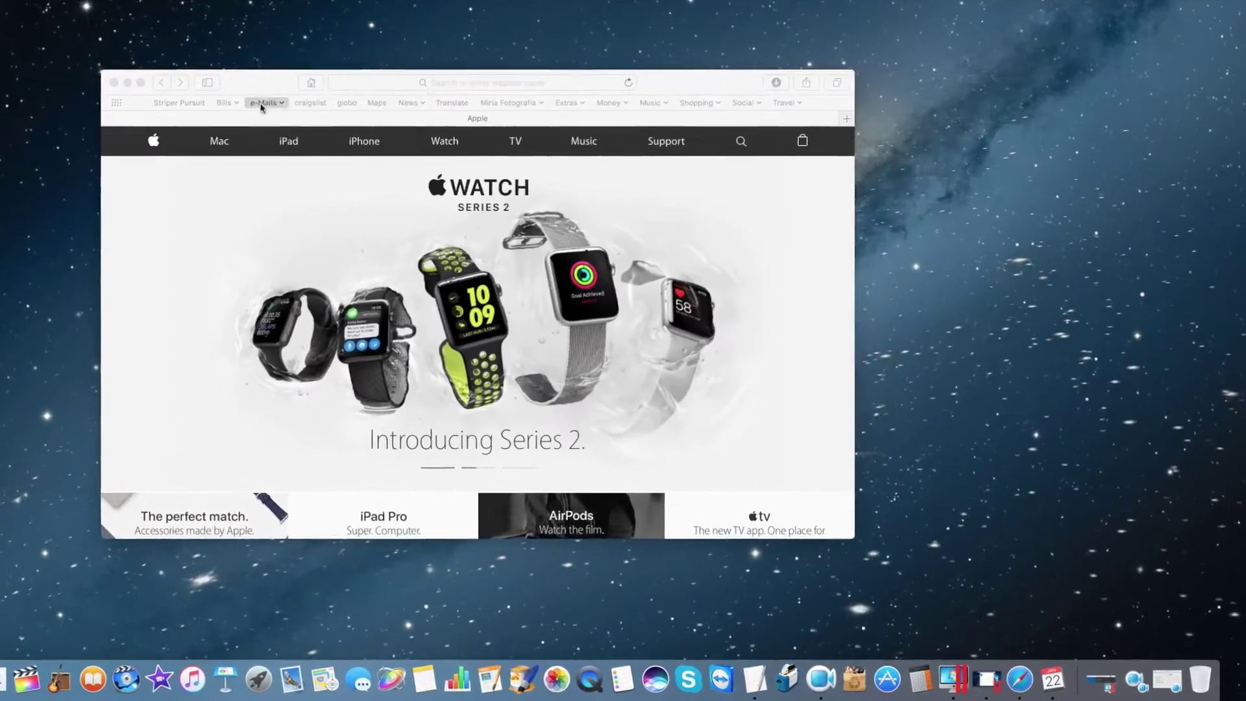
{"action": "key", "text": "super+h"}
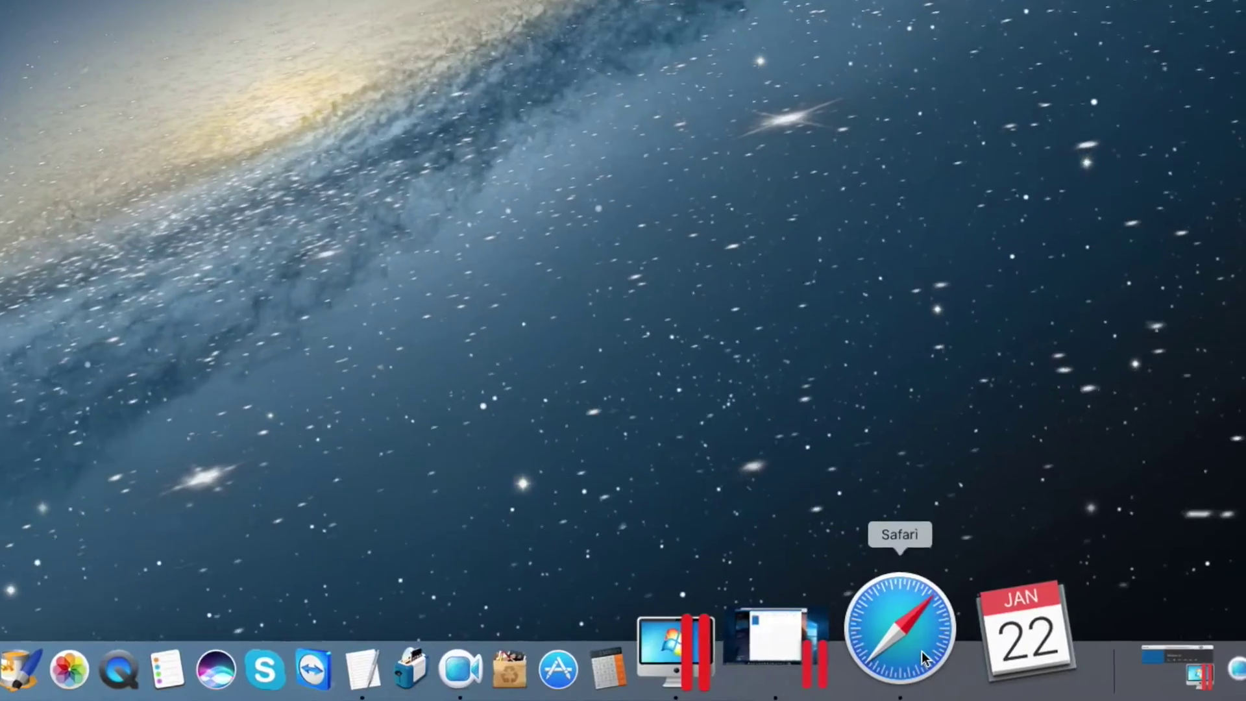
{"action": "left_click", "coordinate": [921, 652]}
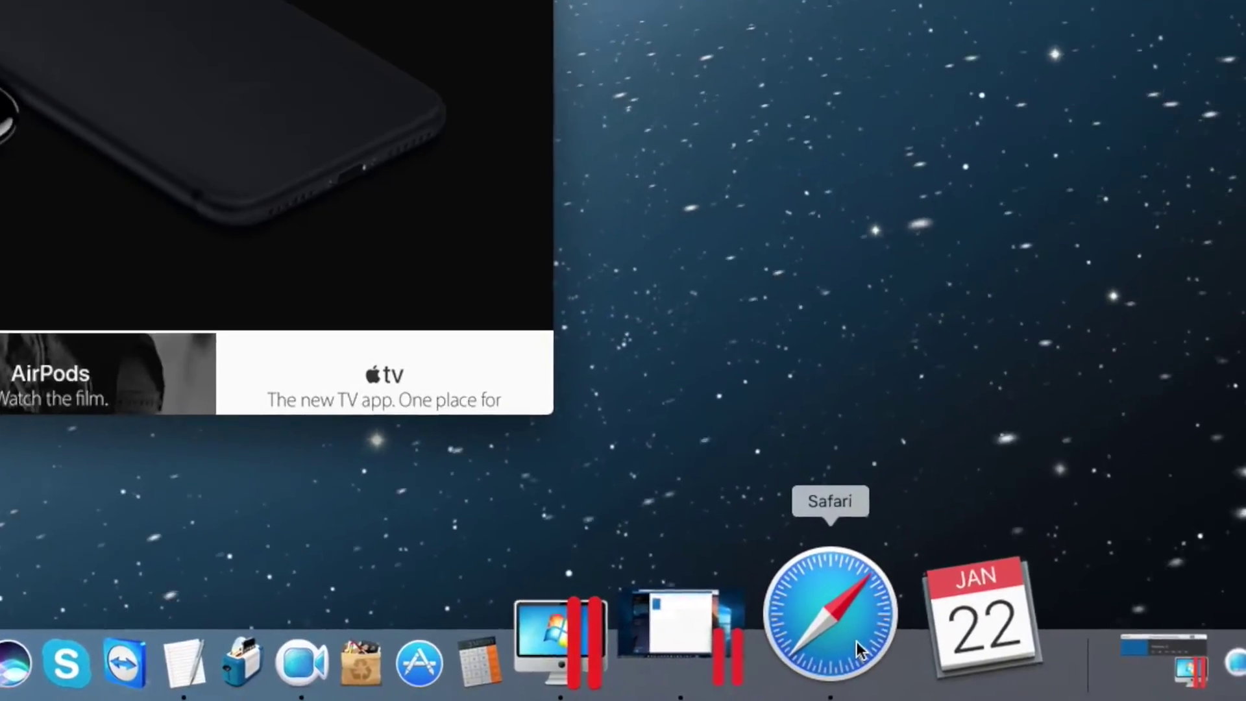
{"action": "left_click", "coordinate": [1045, 646]}
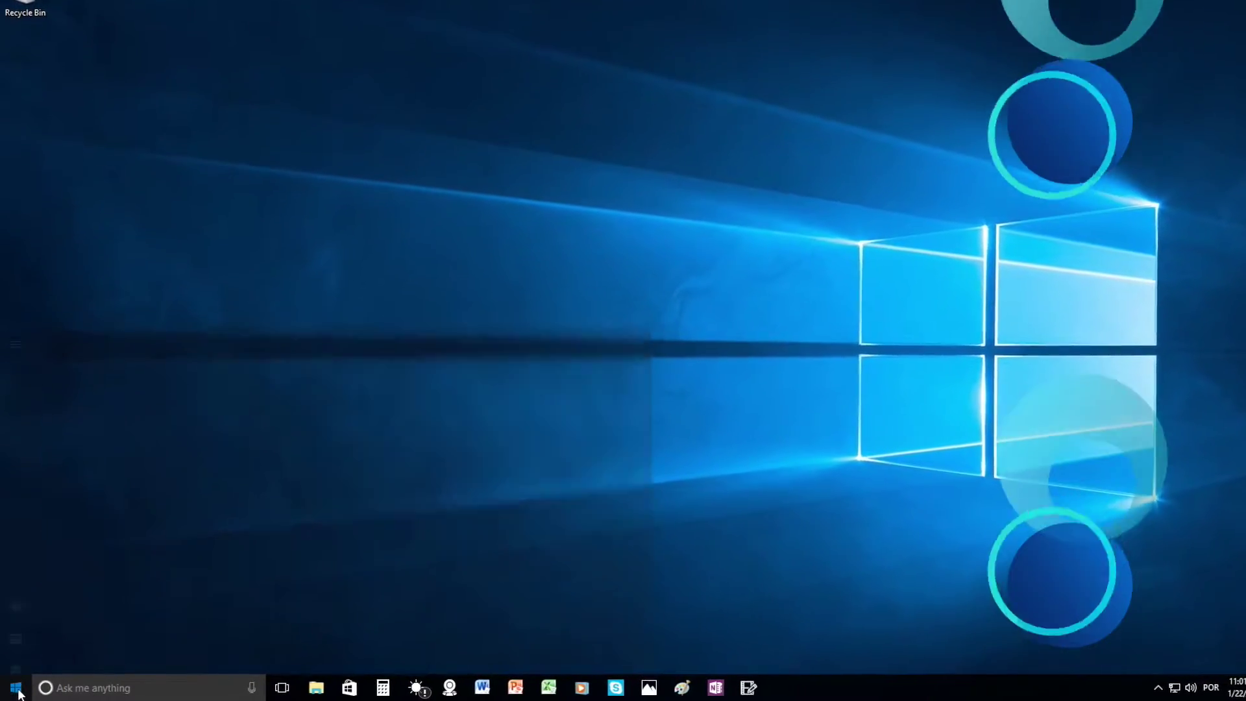
Show the Power options in the Windows Start menu and open the Apple menu on the Mac for its shutdown commands
{"action": "left_click", "coordinate": [18, 690]}
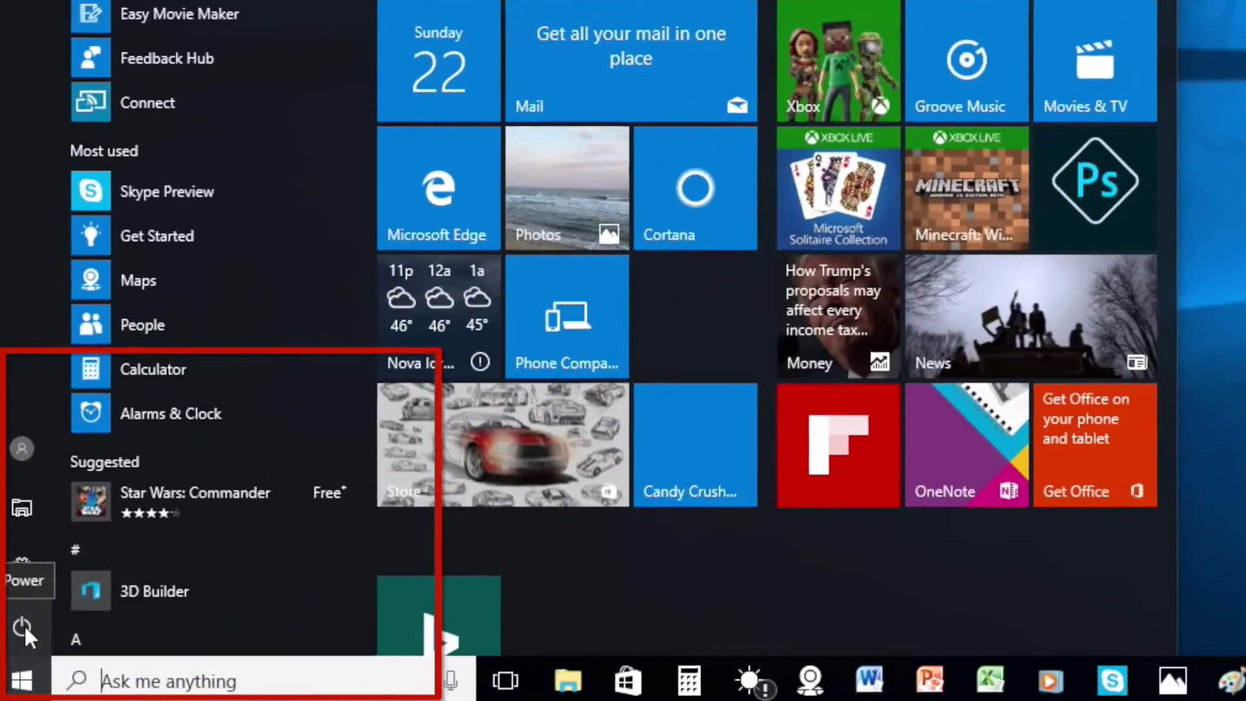
{"action": "left_click", "coordinate": [22, 626]}
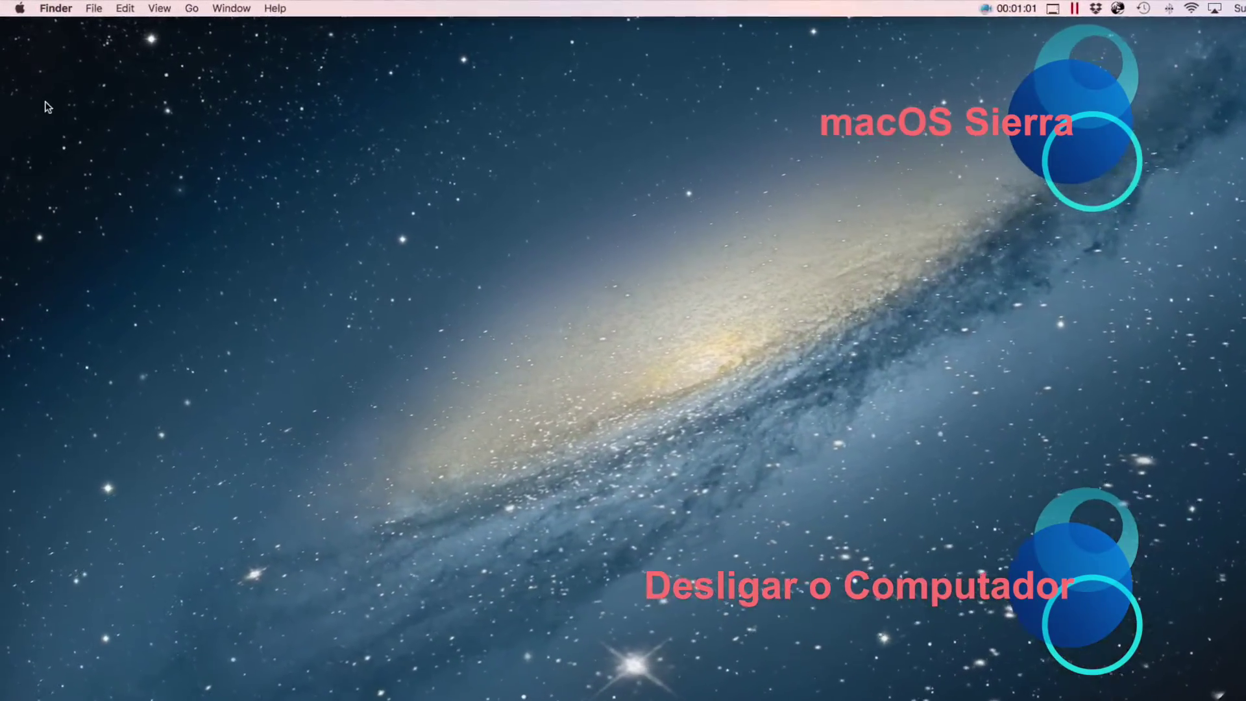
{"action": "left_click", "coordinate": [24, 11]}
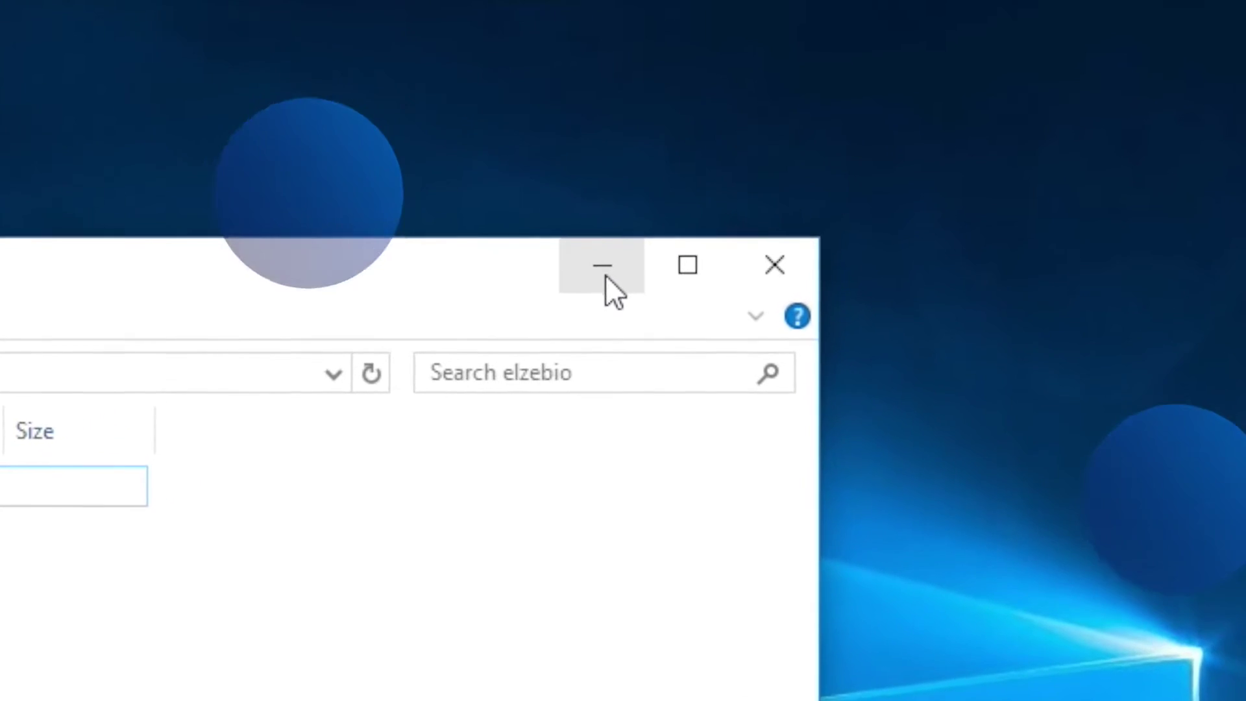
In Windows, minimize the File Explorer window, bring it back, maximize it, restore its size and close it
{"action": "left_click", "coordinate": [608, 284]}
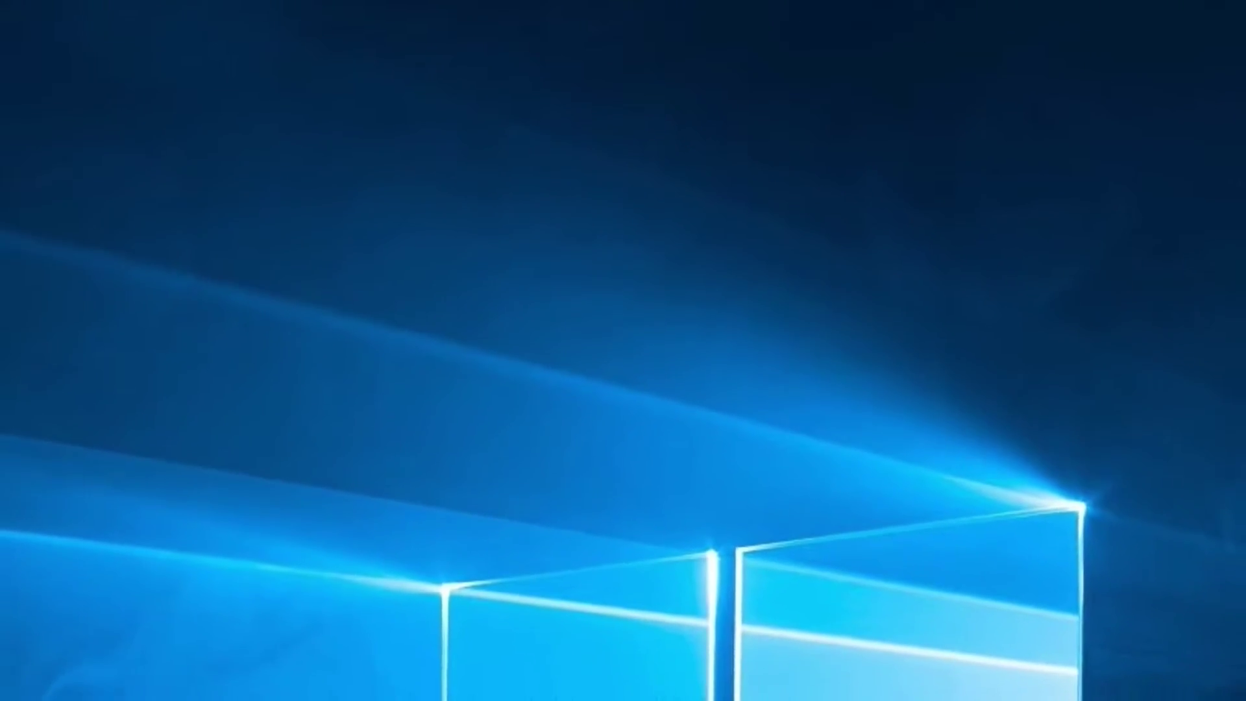
{"action": "key", "text": "alt+Tab"}
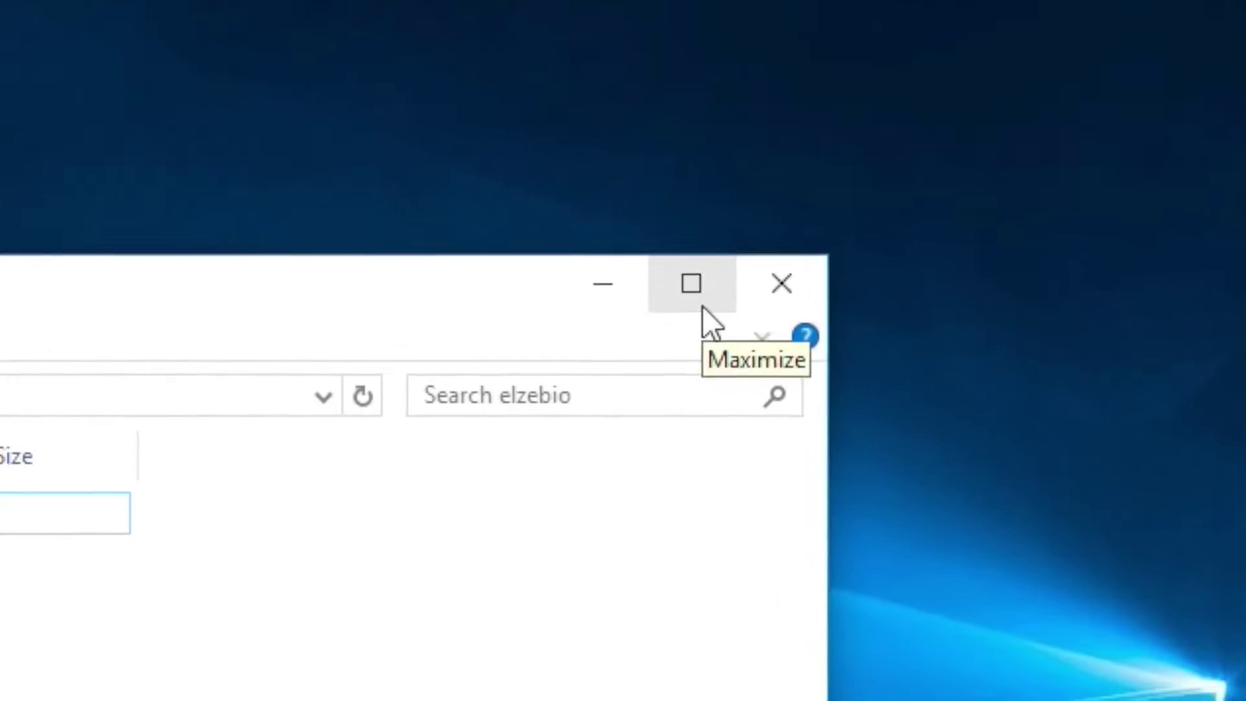
{"action": "left_click", "coordinate": [690, 170]}
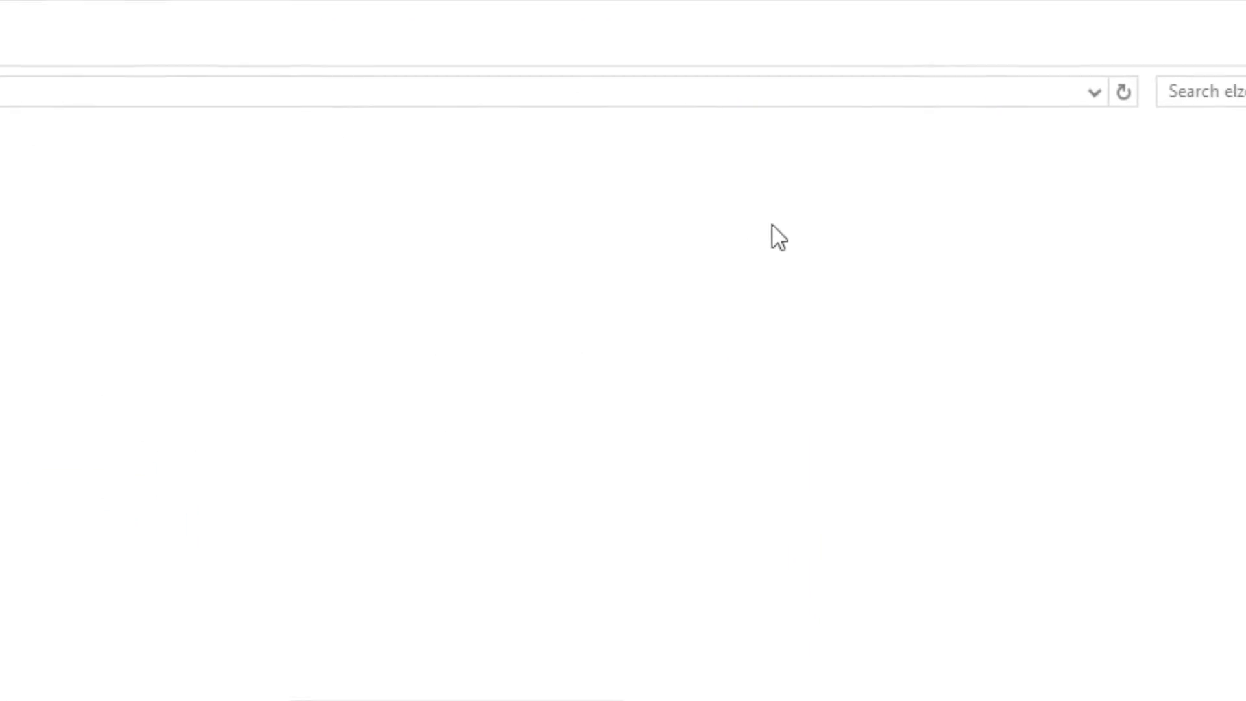
{"action": "left_click", "coordinate": [1241, 30]}
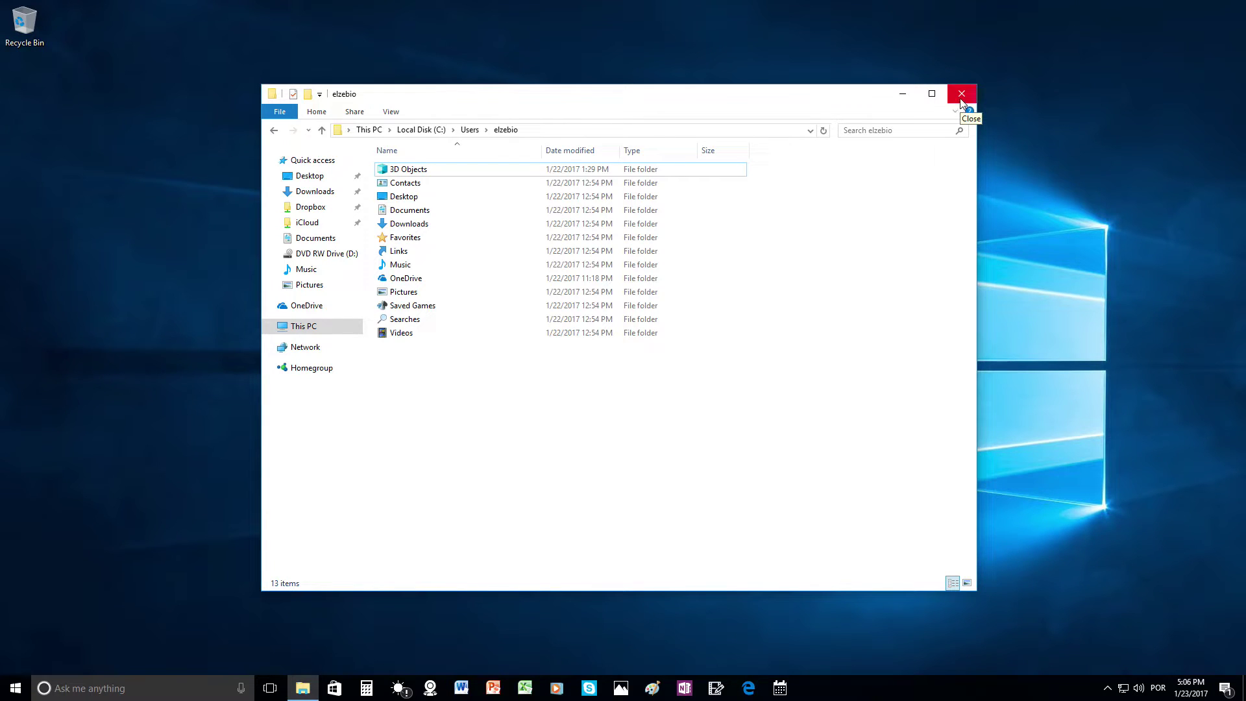
{"action": "left_click", "coordinate": [961, 94]}
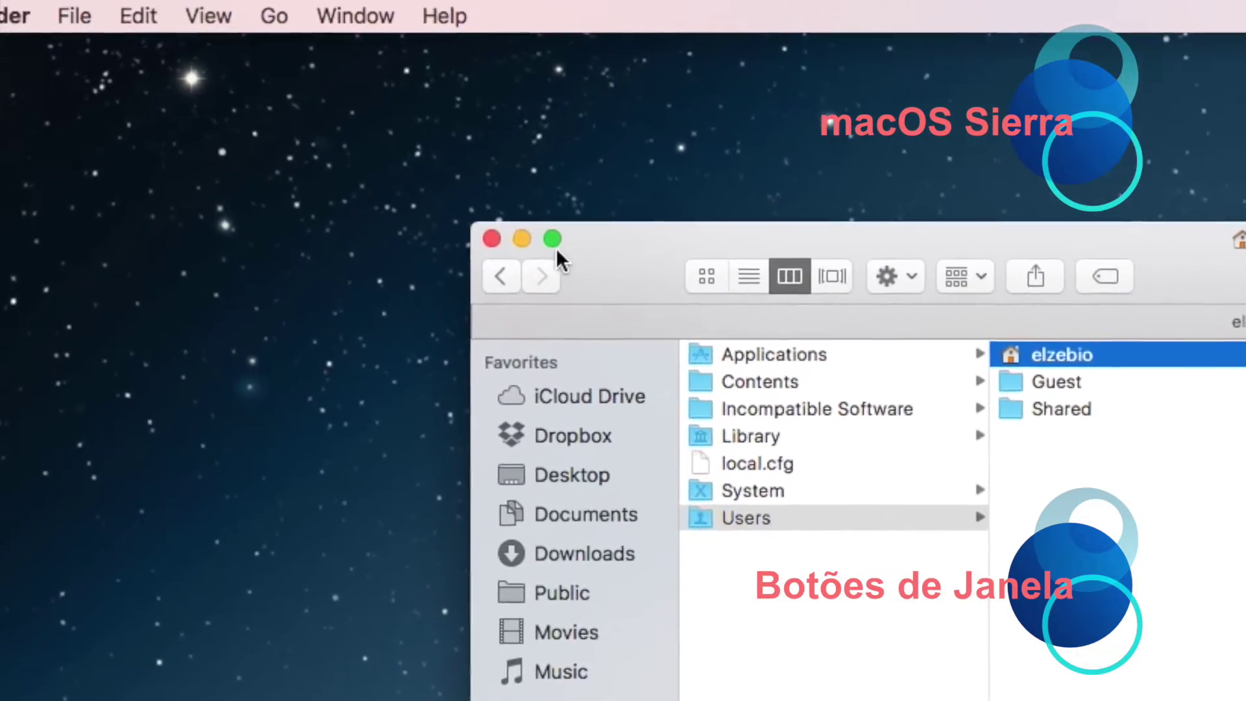
On the Mac, minimize the Finder window, switch it to full screen and back, and close it
{"action": "left_click", "coordinate": [537, 250]}
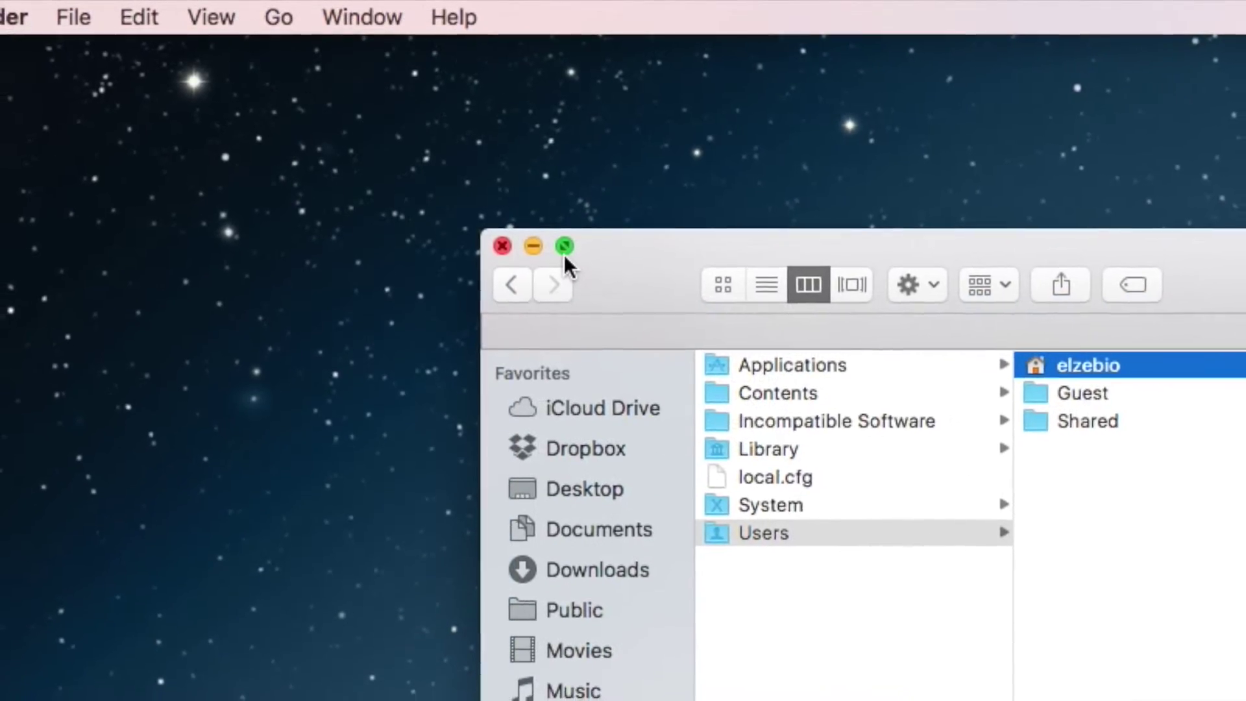
{"action": "left_click", "coordinate": [569, 250]}
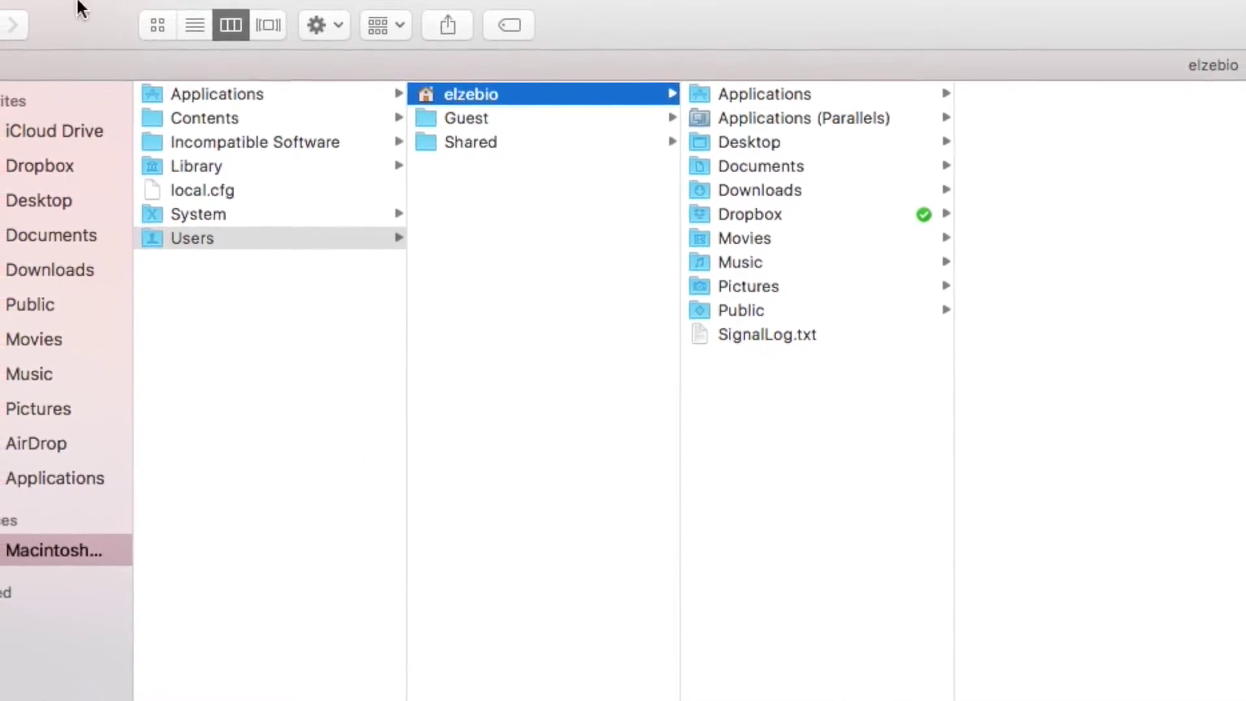
{"action": "left_click", "coordinate": [48, 41]}
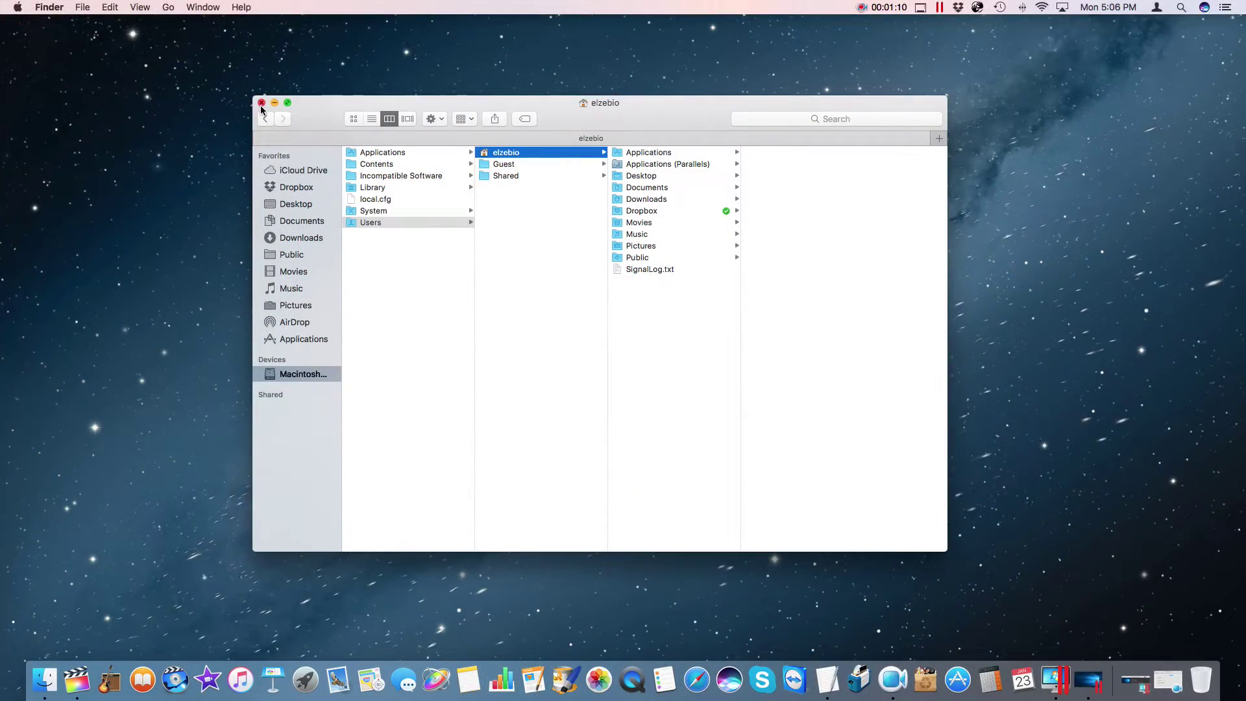
{"action": "left_click", "coordinate": [261, 103]}
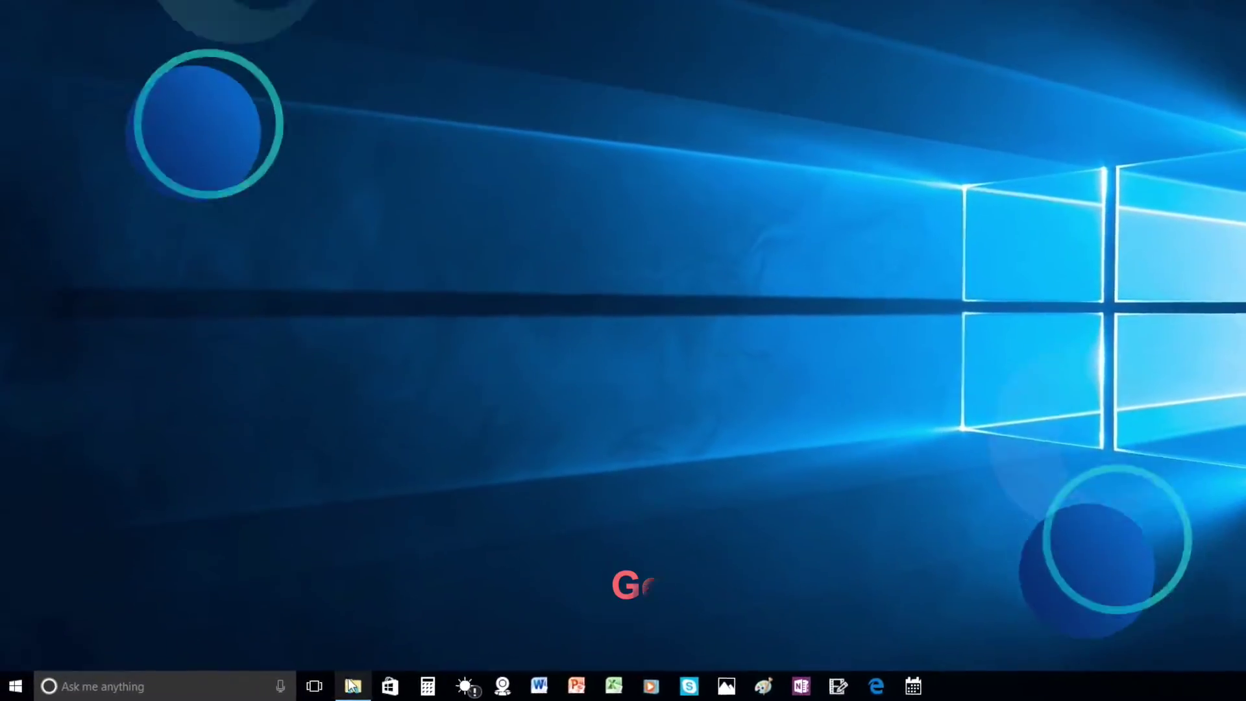
Bring up File Explorer in Windows and browse the Downloads, Movies, Music and Pictures folders and Local Disk (C:)
{"action": "mouse_move", "coordinate": [323, 685]}
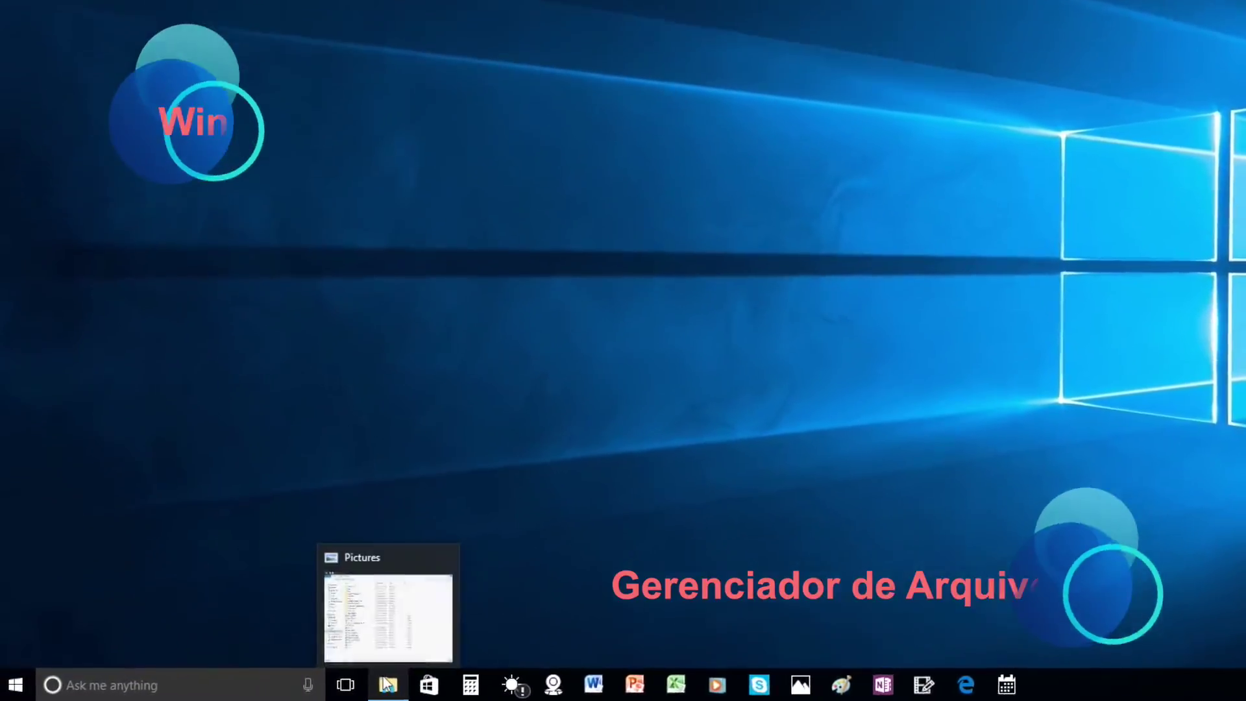
{"action": "left_click", "coordinate": [543, 678]}
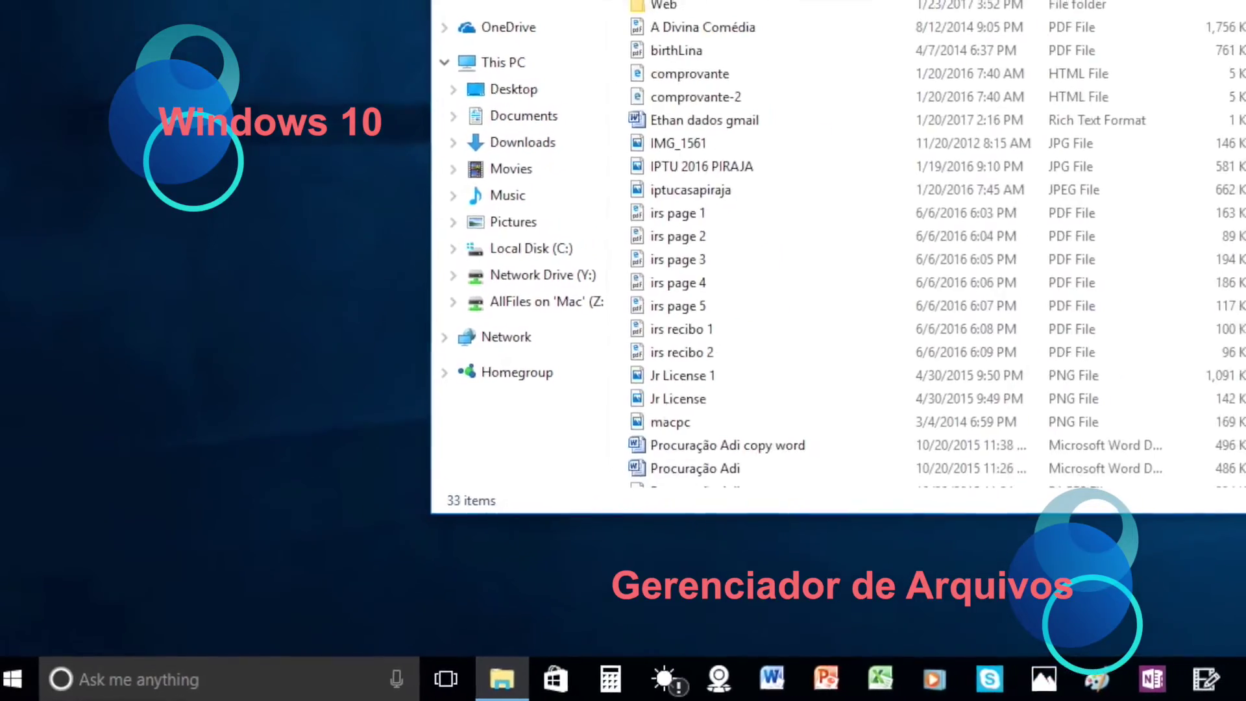
{"action": "left_click", "coordinate": [471, 140]}
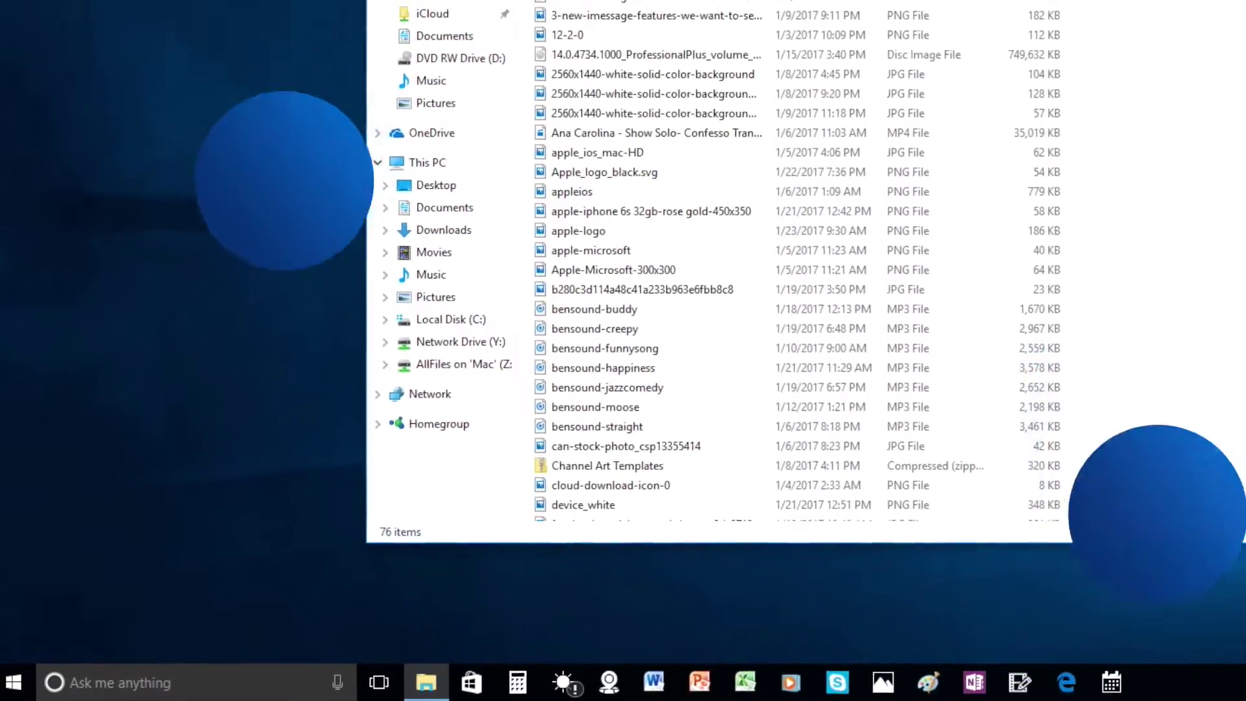
{"action": "left_click", "coordinate": [469, 212]}
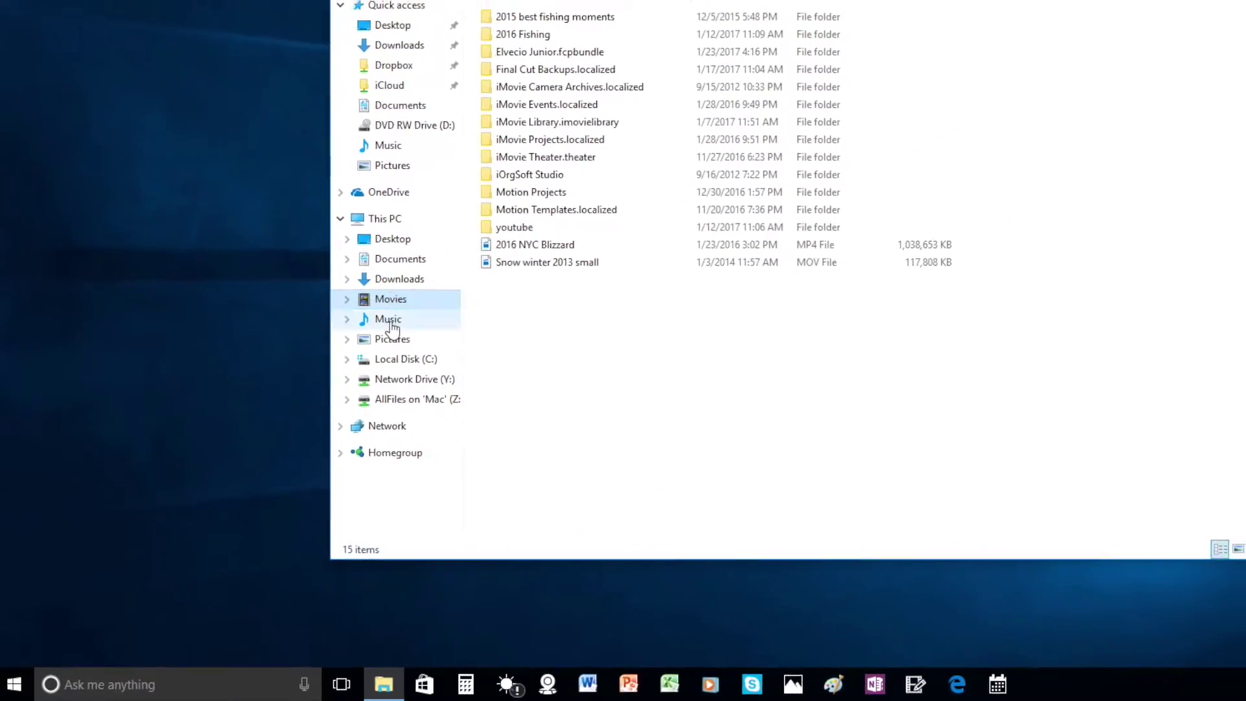
{"action": "left_click", "coordinate": [390, 320]}
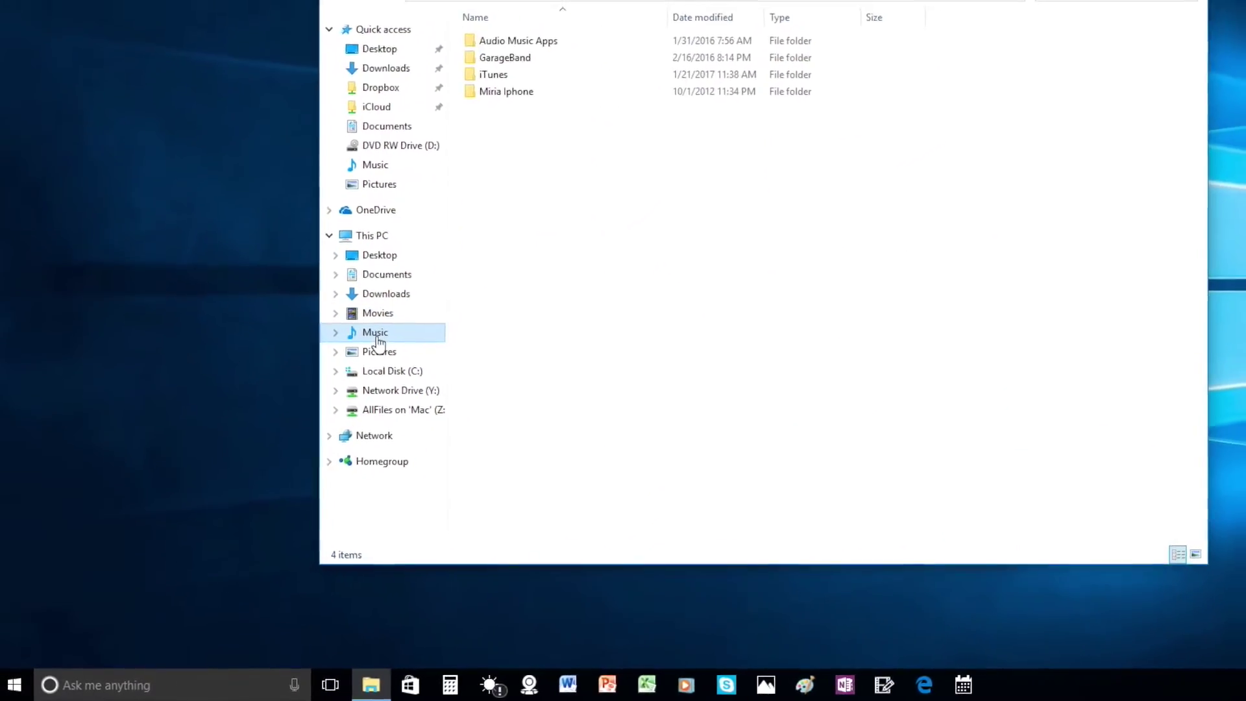
{"action": "left_click", "coordinate": [359, 321]}
{"action": "left_click", "coordinate": [369, 394]}
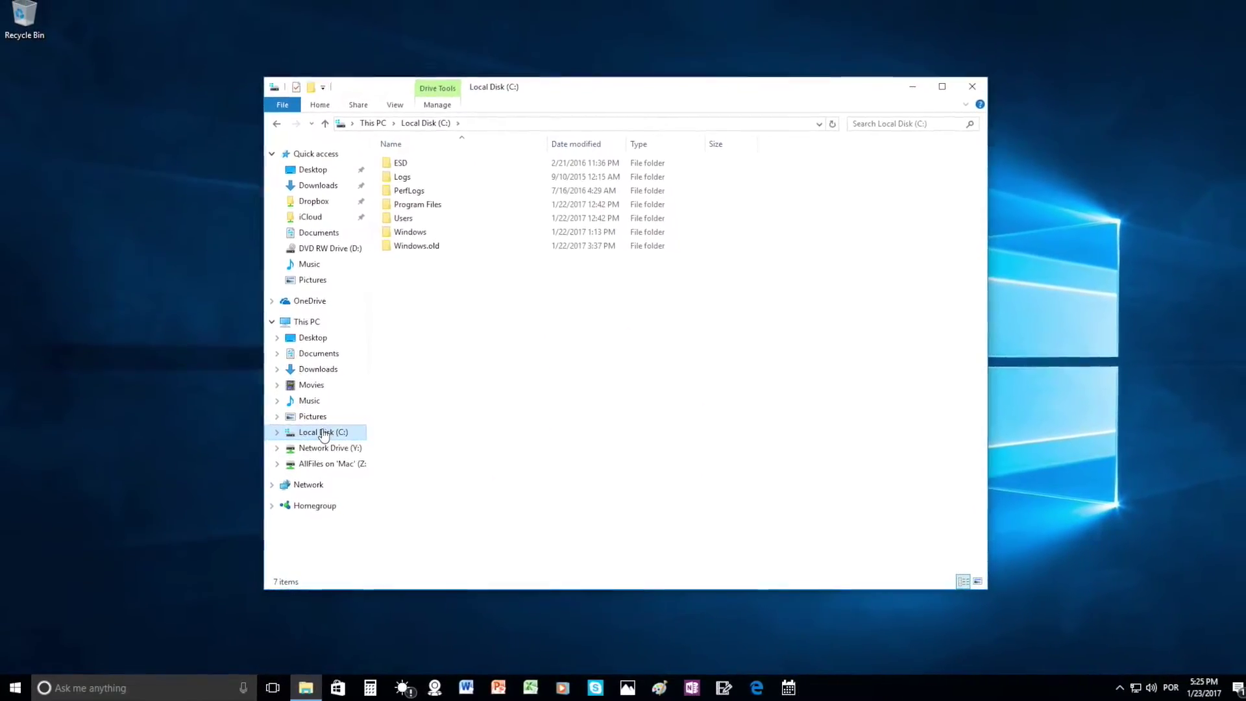
Switch to the Mac desktop, browse Documents and the Macintosh drive down to Pictures > Fotos > Família in Finder, and close the window
{"action": "key", "text": "ctrl+Left"}
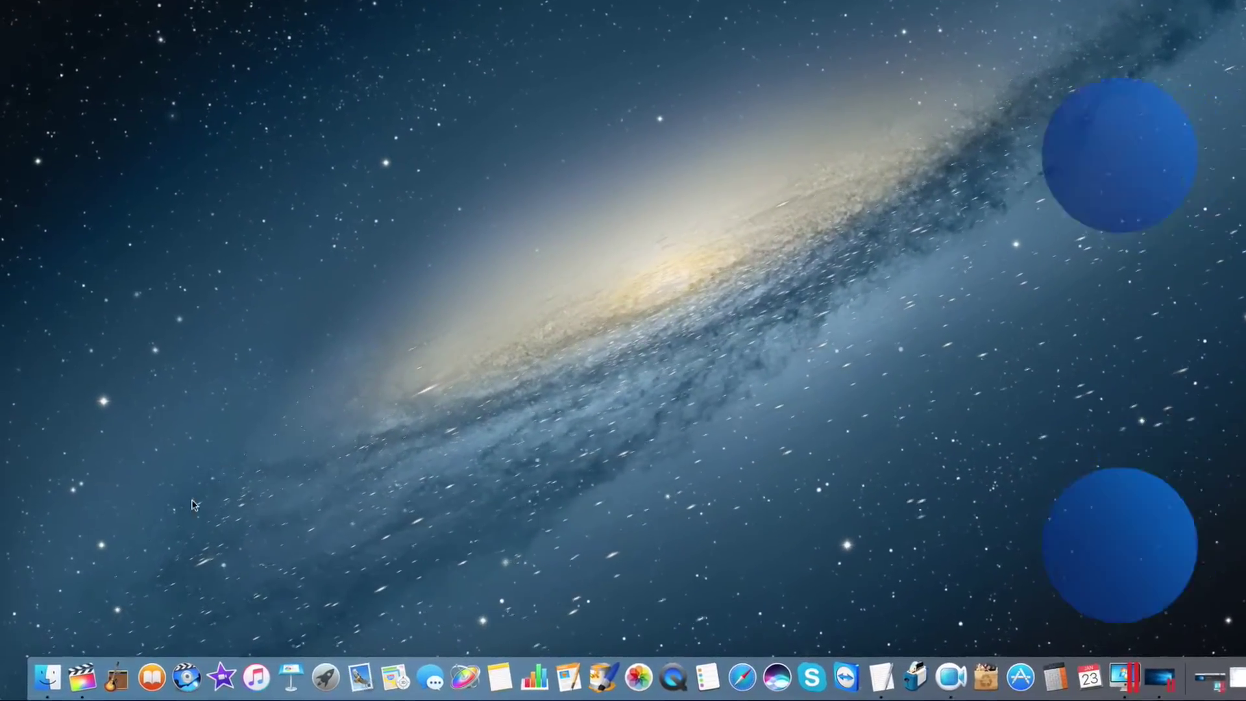
{"action": "left_click", "coordinate": [50, 681]}
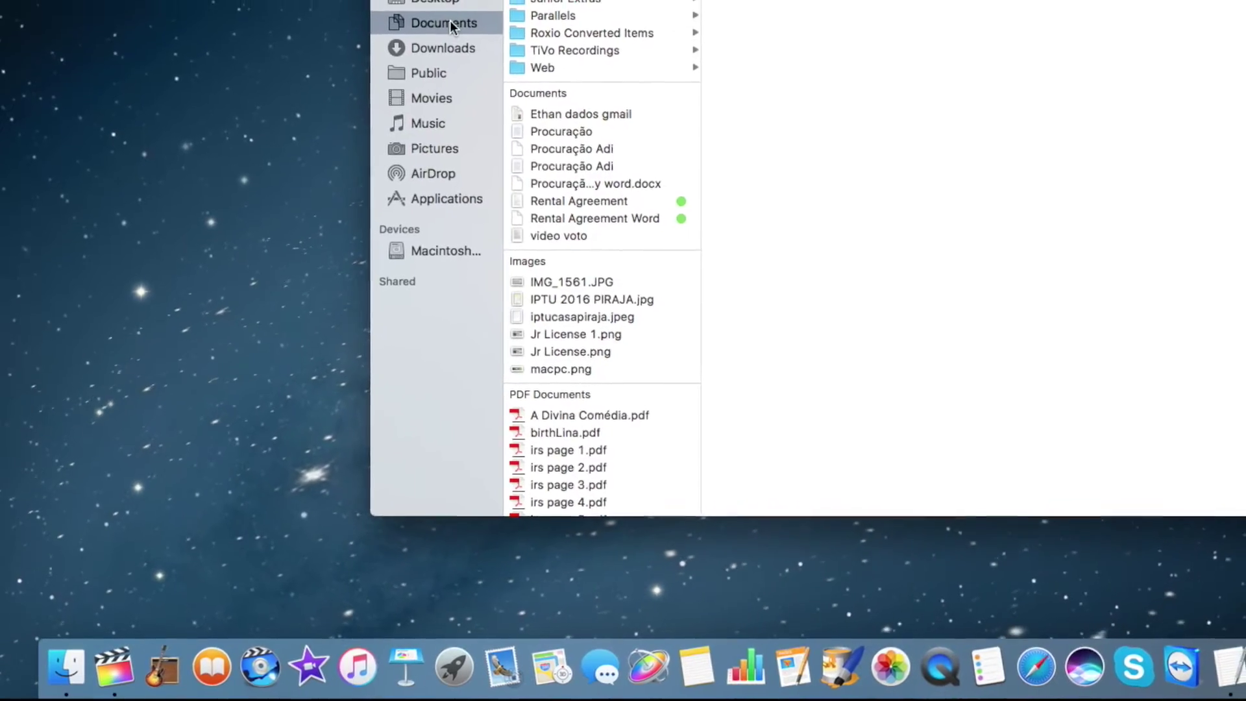
{"action": "left_click", "coordinate": [422, 263]}
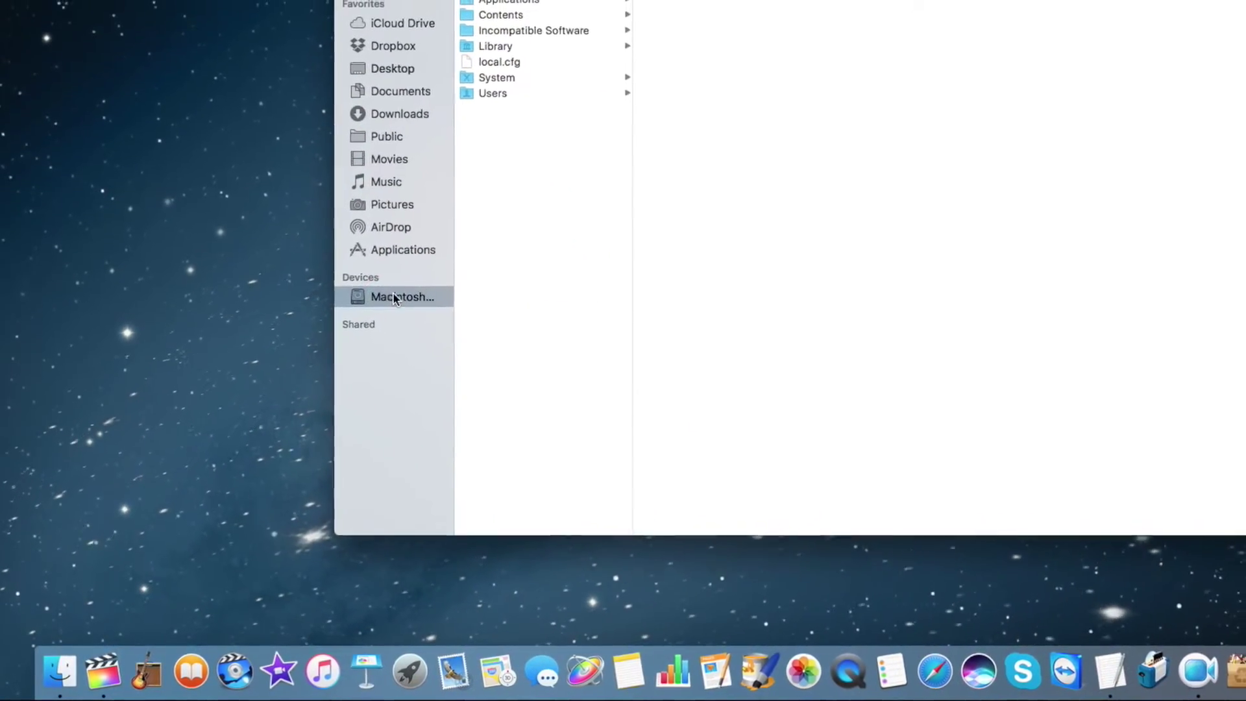
{"action": "left_click", "coordinate": [479, 127]}
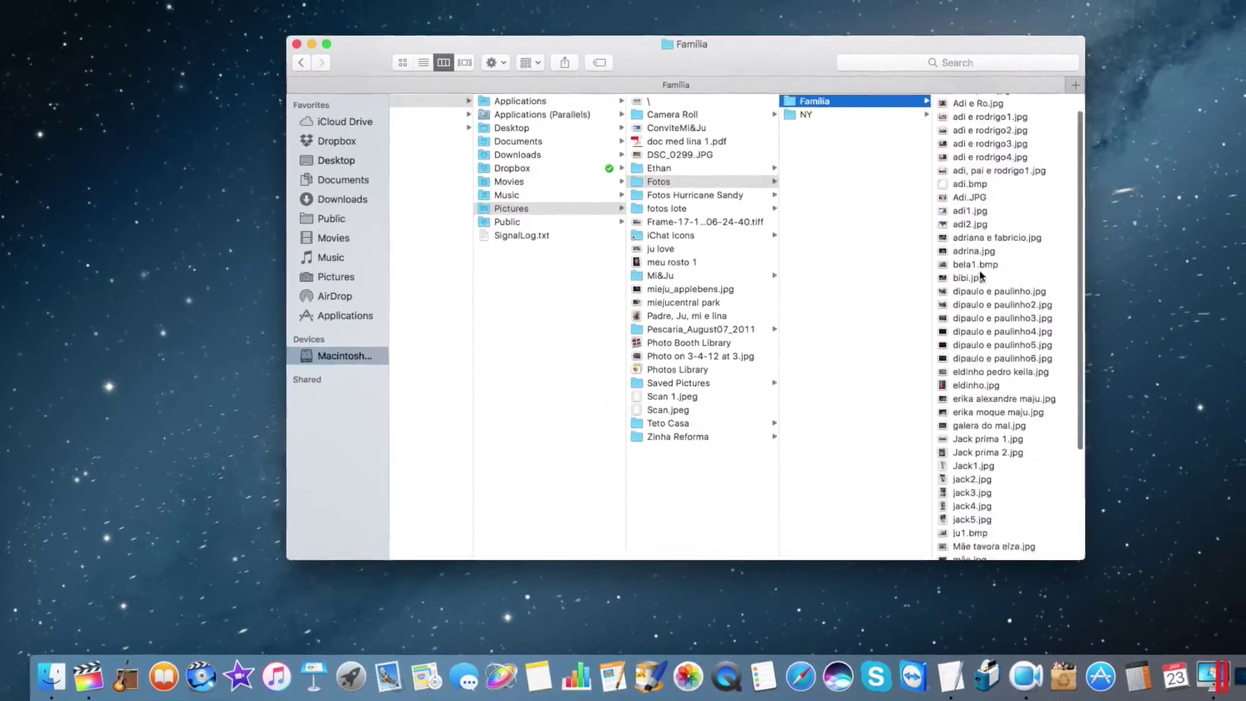
{"action": "scroll", "coordinate": [982, 273], "scroll_direction": "up", "scroll_amount": 2}
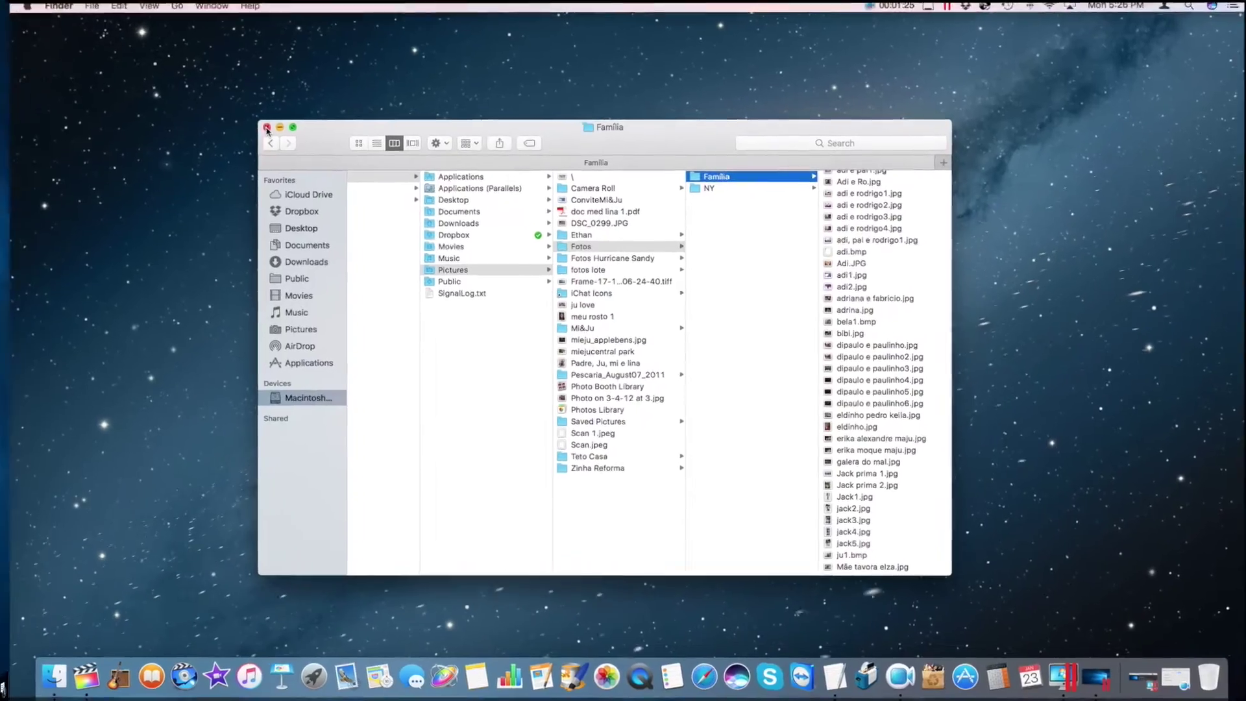
{"action": "left_click", "coordinate": [262, 126]}
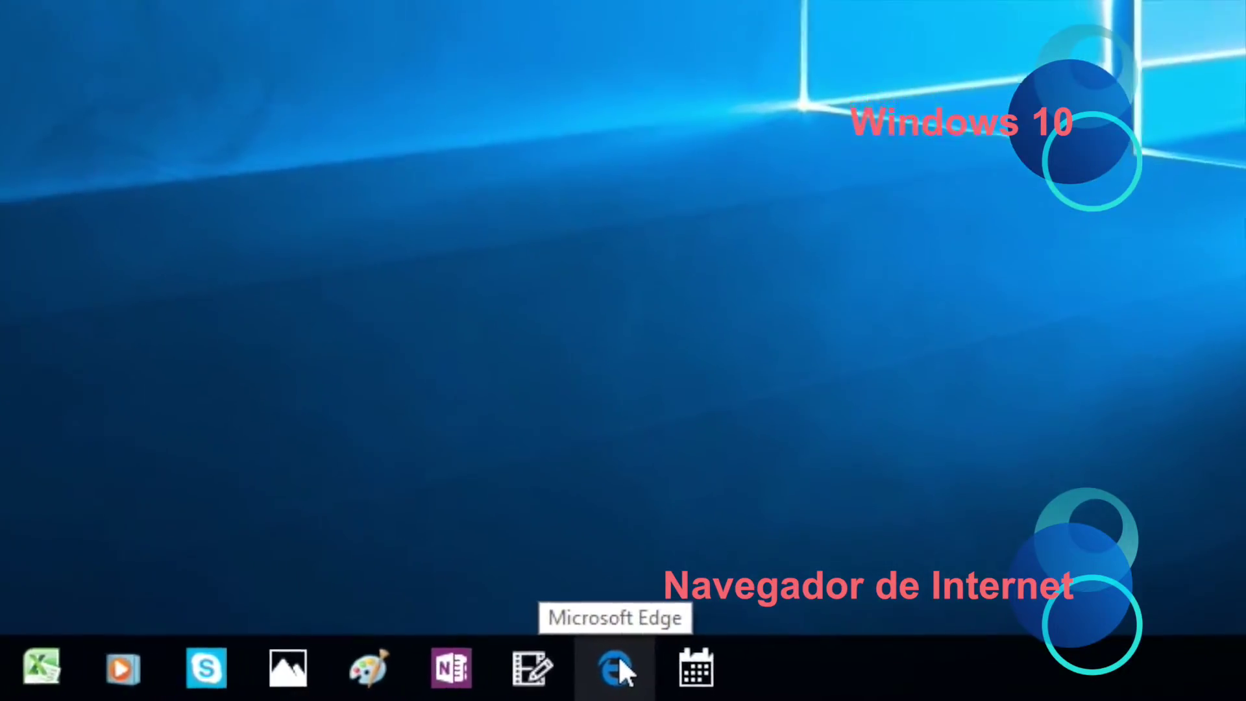
Launch Microsoft Edge in Windows and go to facebook.com/jrhightech
{"action": "left_click", "coordinate": [636, 665]}
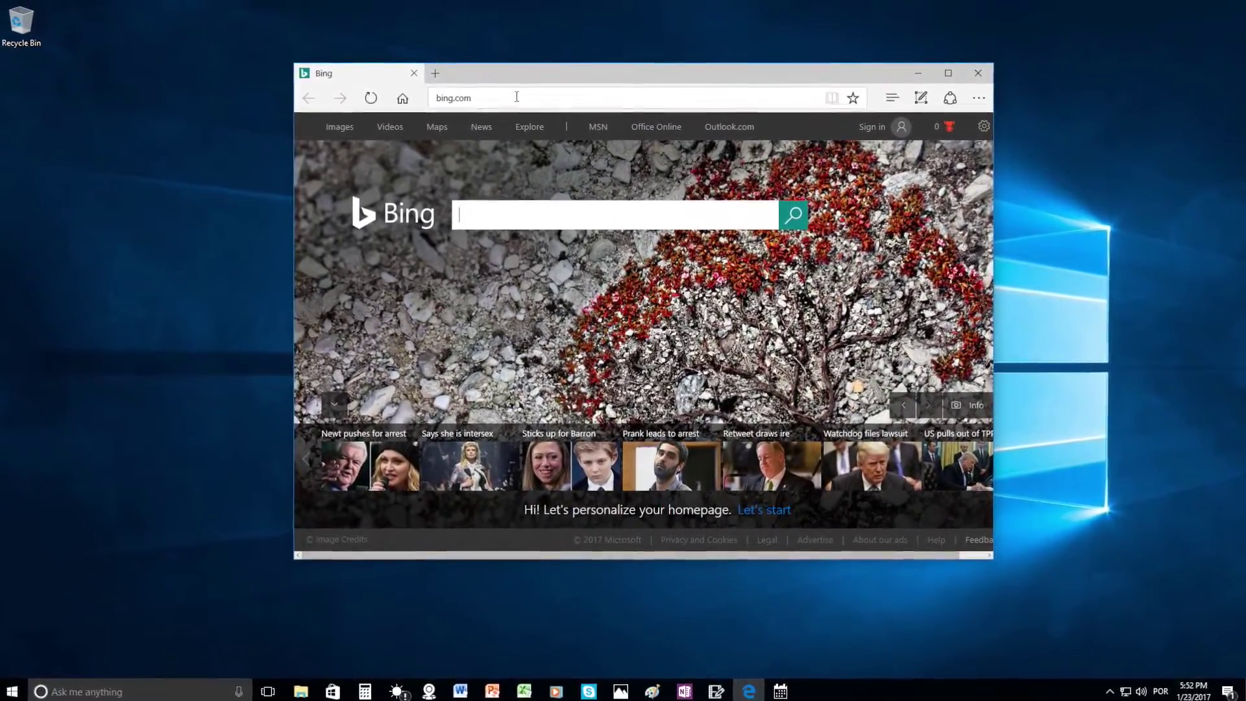
{"action": "left_click", "coordinate": [491, 48]}
{"action": "type", "text": "facebook.com/jr"}
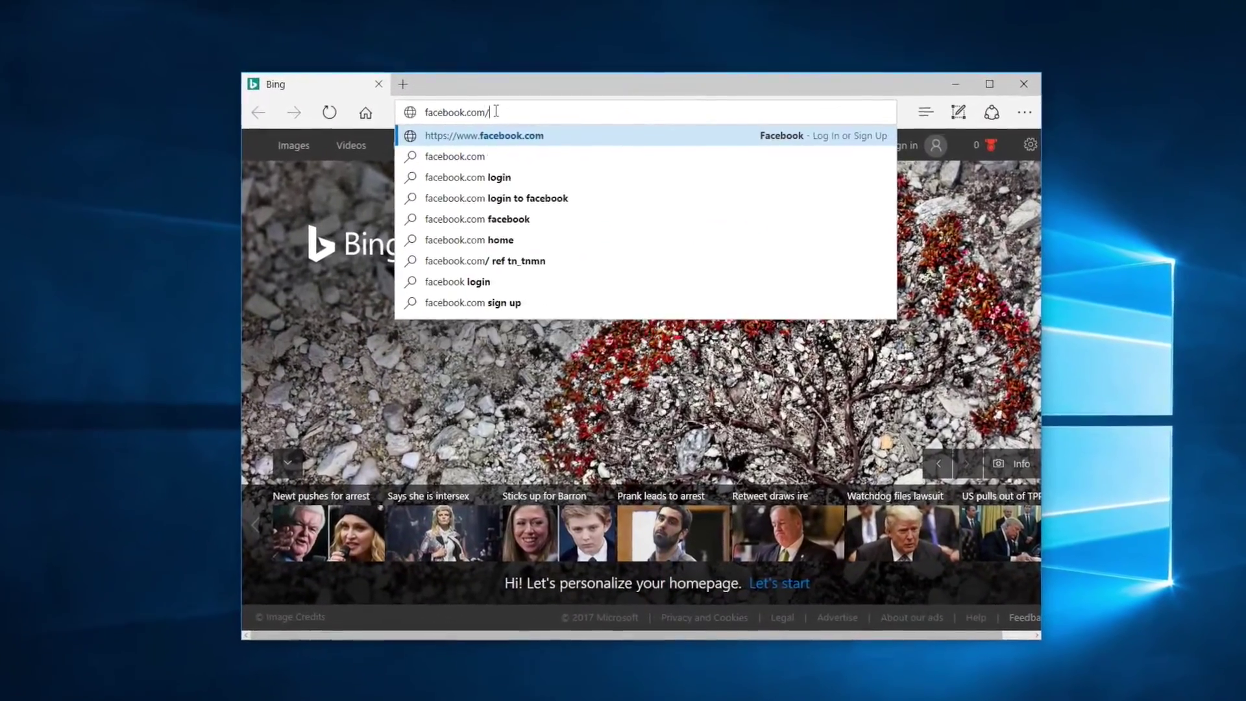
{"action": "type", "text": "hightech"}
{"action": "key", "text": "Return"}
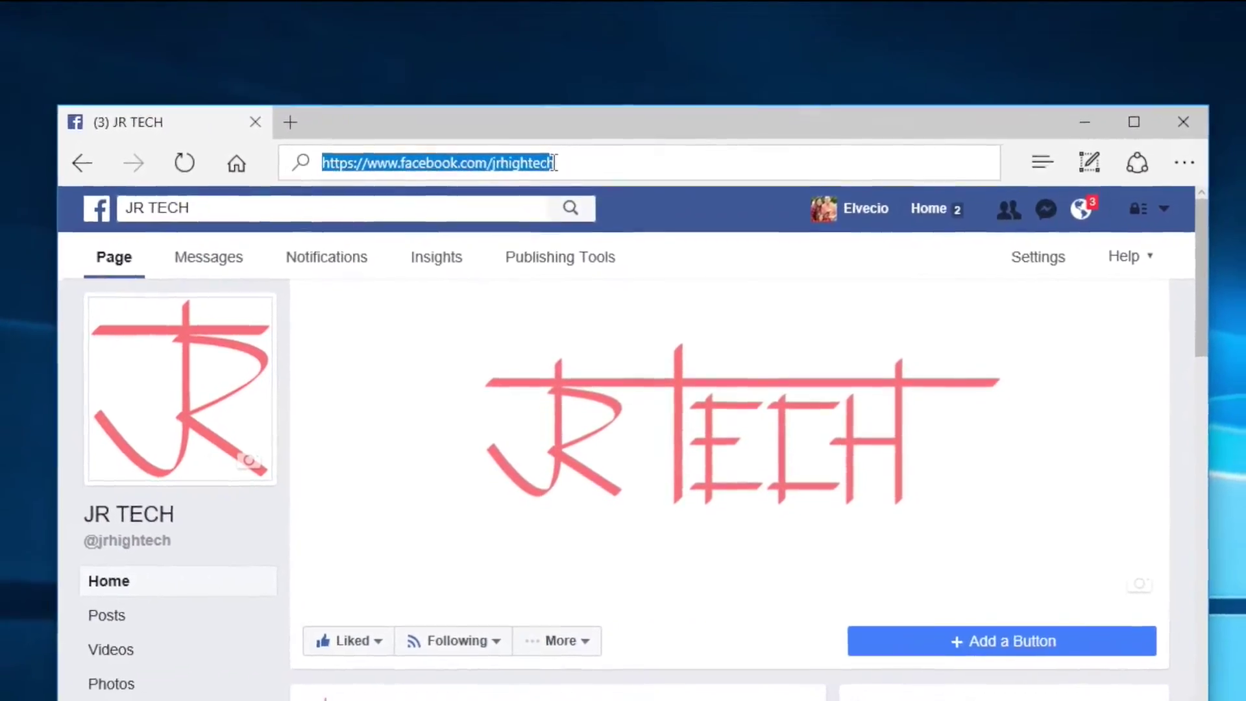
Search the web for "apple" directly from the Edge address bar
{"action": "type", "text": "apple"}
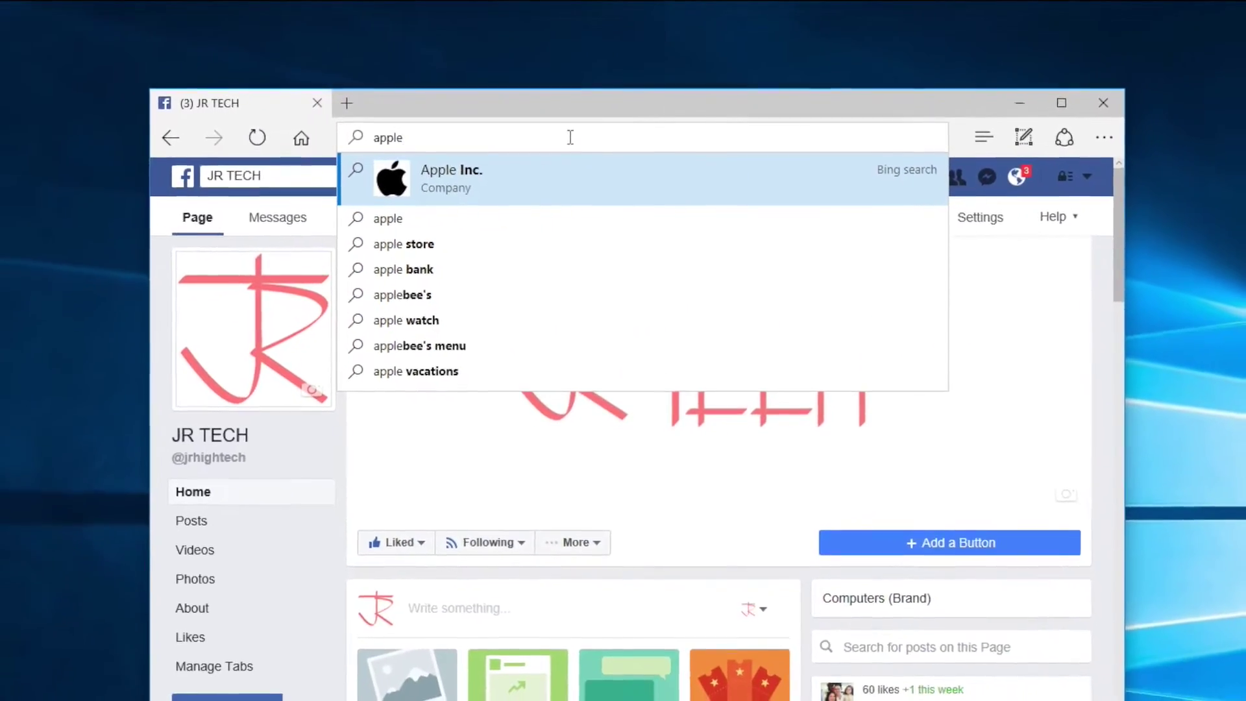
{"action": "key", "text": "Down"}
{"action": "key", "text": "Return"}
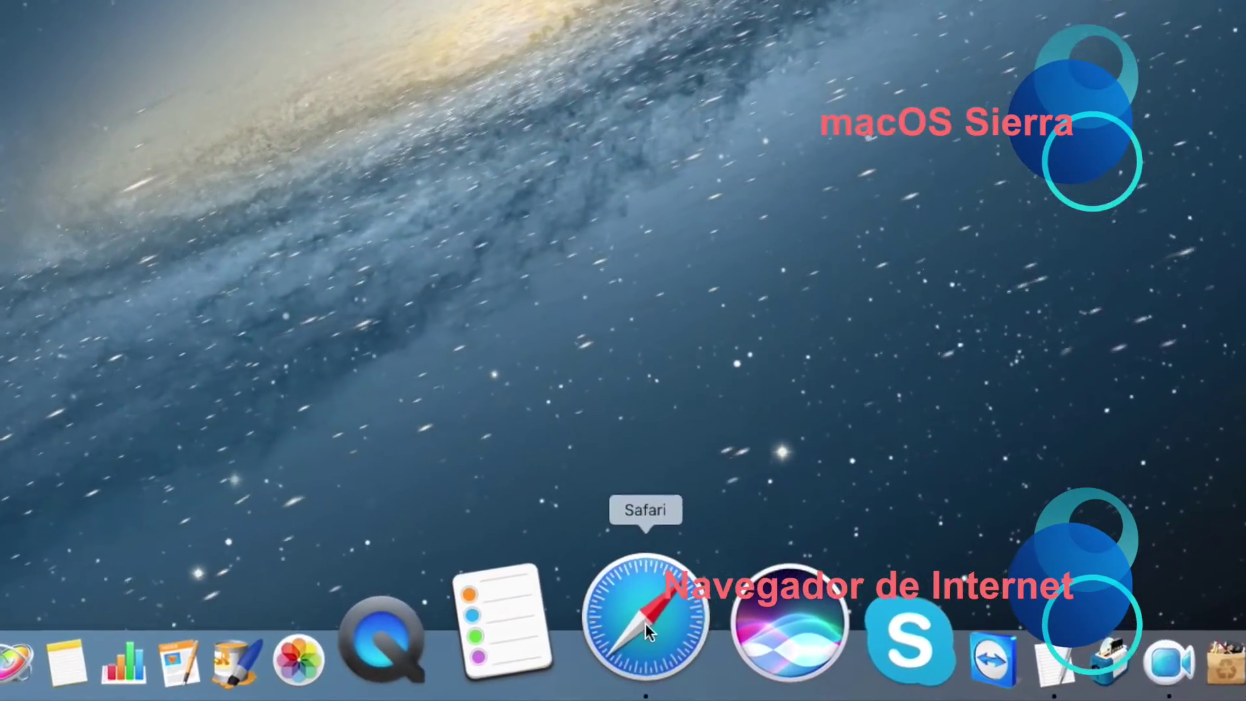
Switch to the Mac, open Safari, load youtube.com and go to the signed-in account's own channel
{"action": "left_click", "coordinate": [662, 642]}
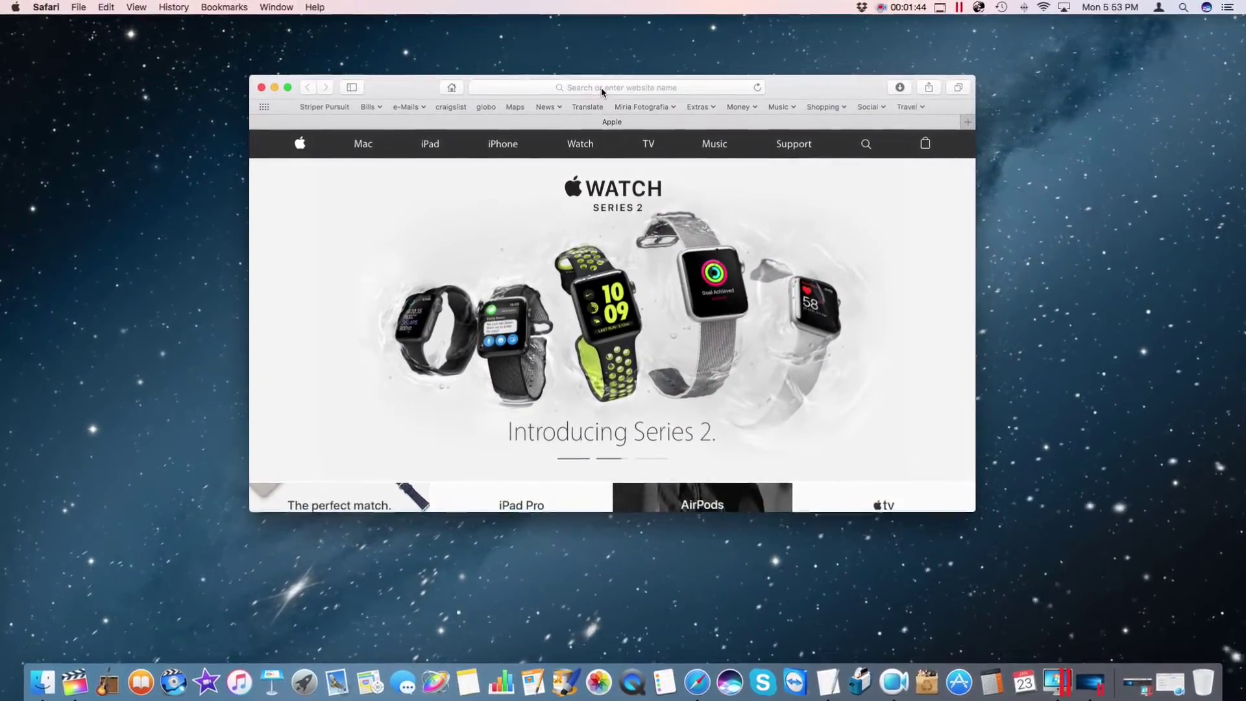
{"action": "left_click", "coordinate": [601, 87]}
{"action": "type", "text": "youtu"}
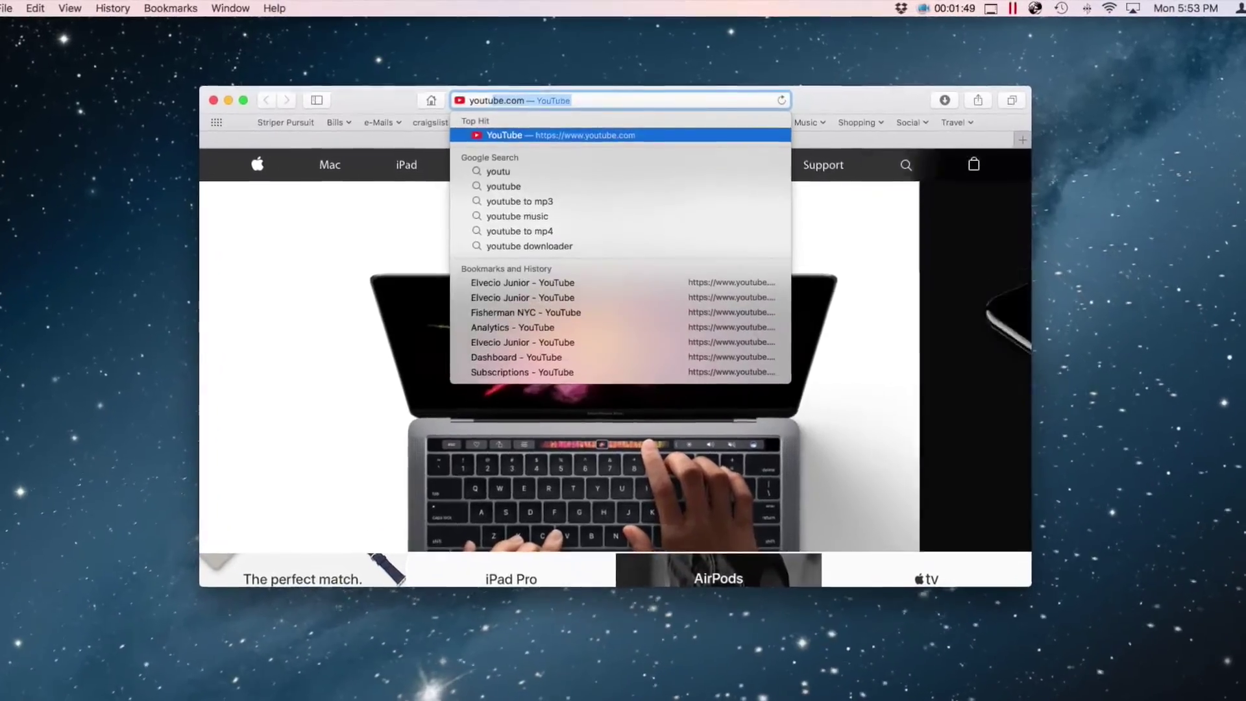
{"action": "key", "text": "Return"}
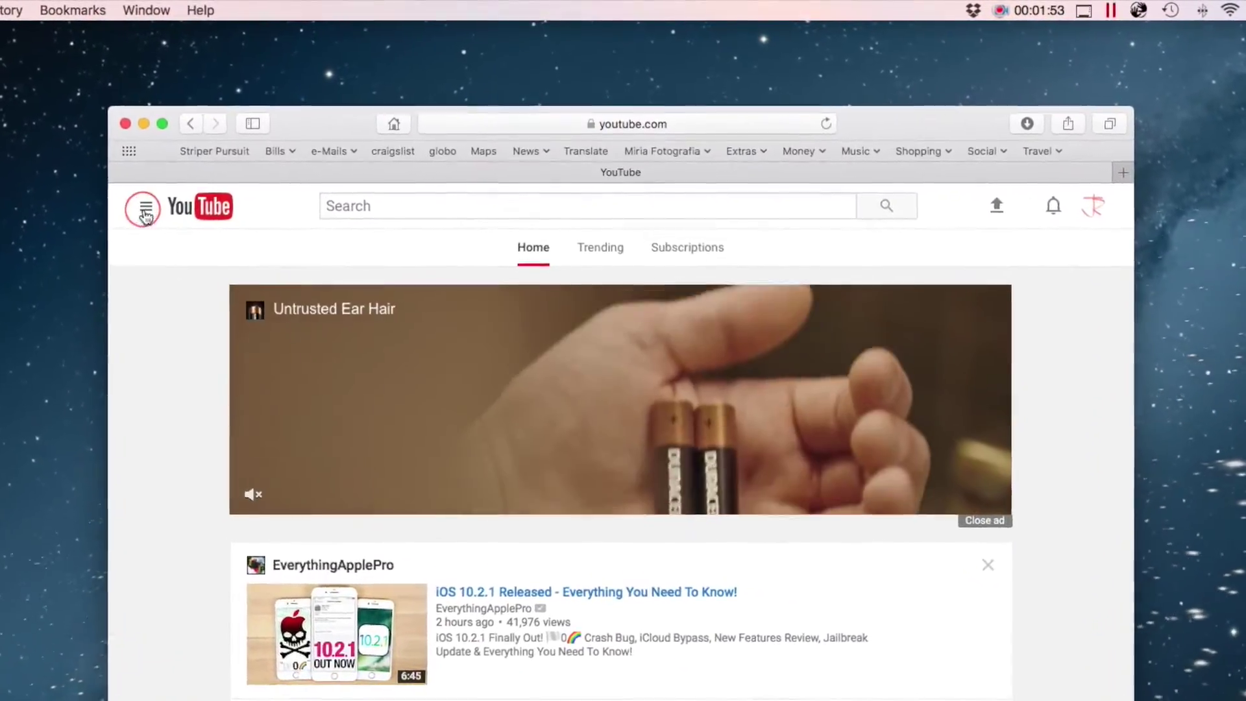
{"action": "left_click", "coordinate": [146, 214]}
{"action": "left_click", "coordinate": [170, 272]}
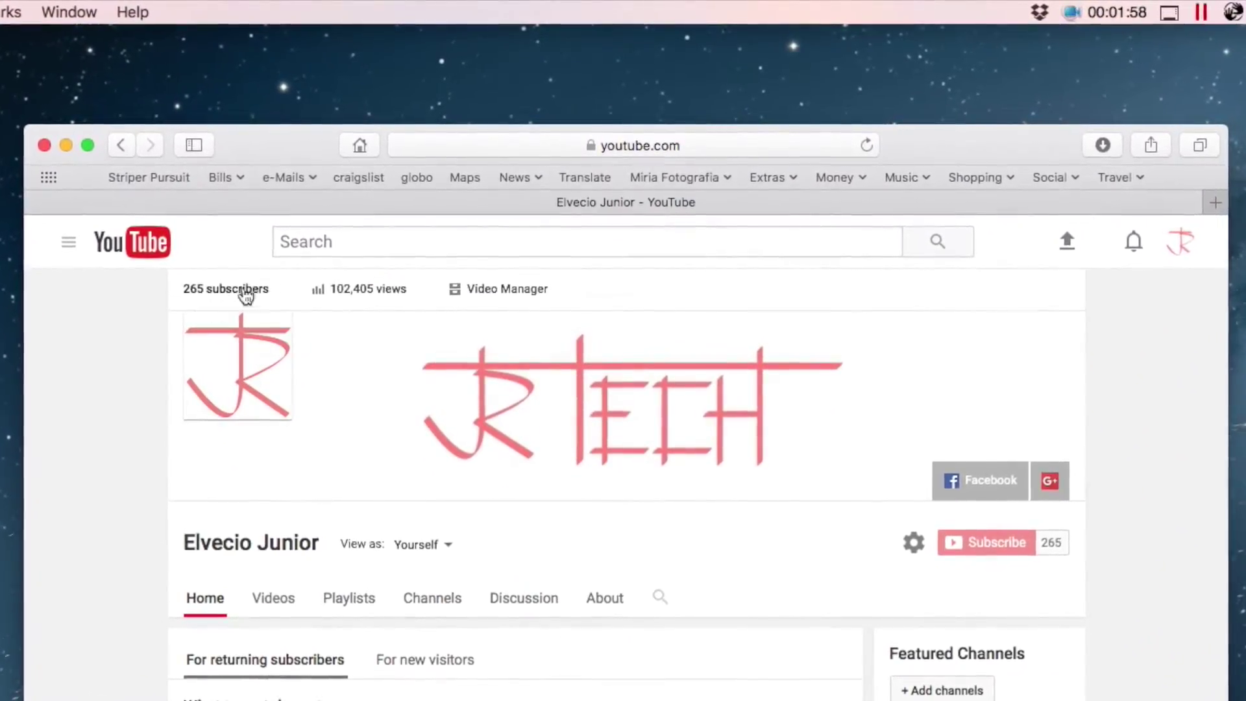
Run a Google search for "microsoft" from the Safari address bar
{"action": "left_click", "coordinate": [703, 146]}
{"action": "type", "text": "m"}
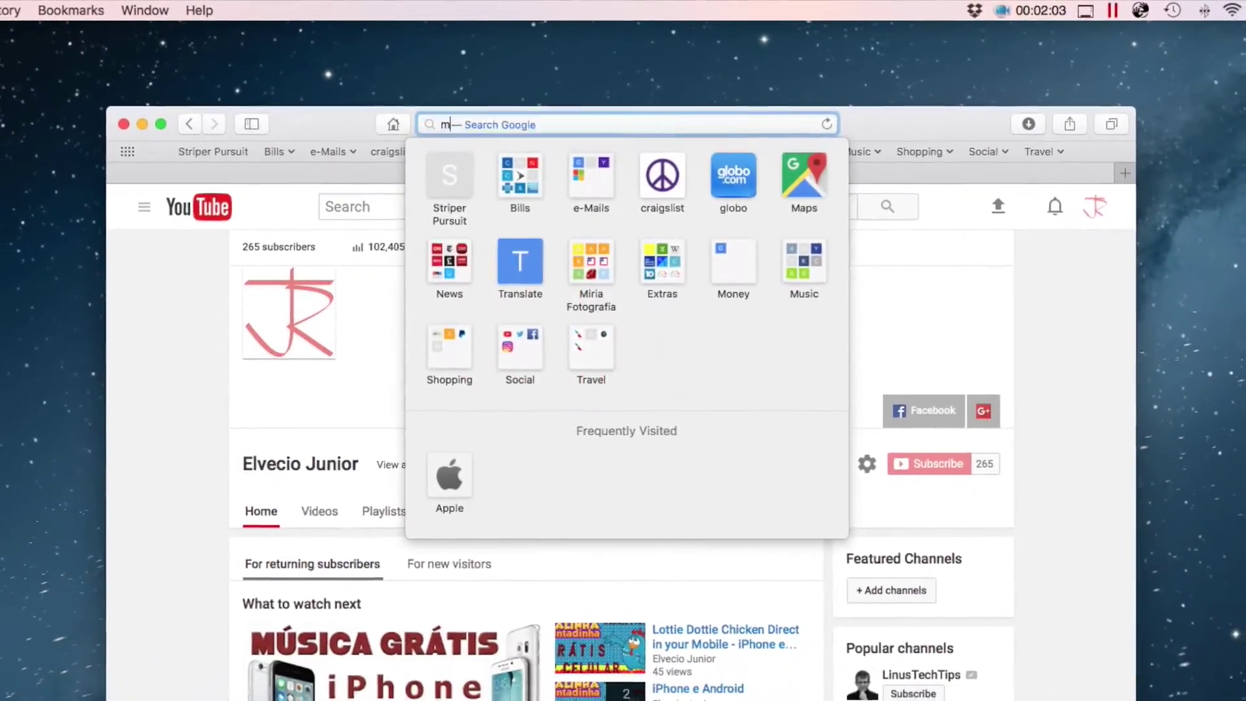
{"action": "type", "text": "icrosoft"}
{"action": "key", "text": "BackSpace"}
{"action": "key", "text": "Return"}
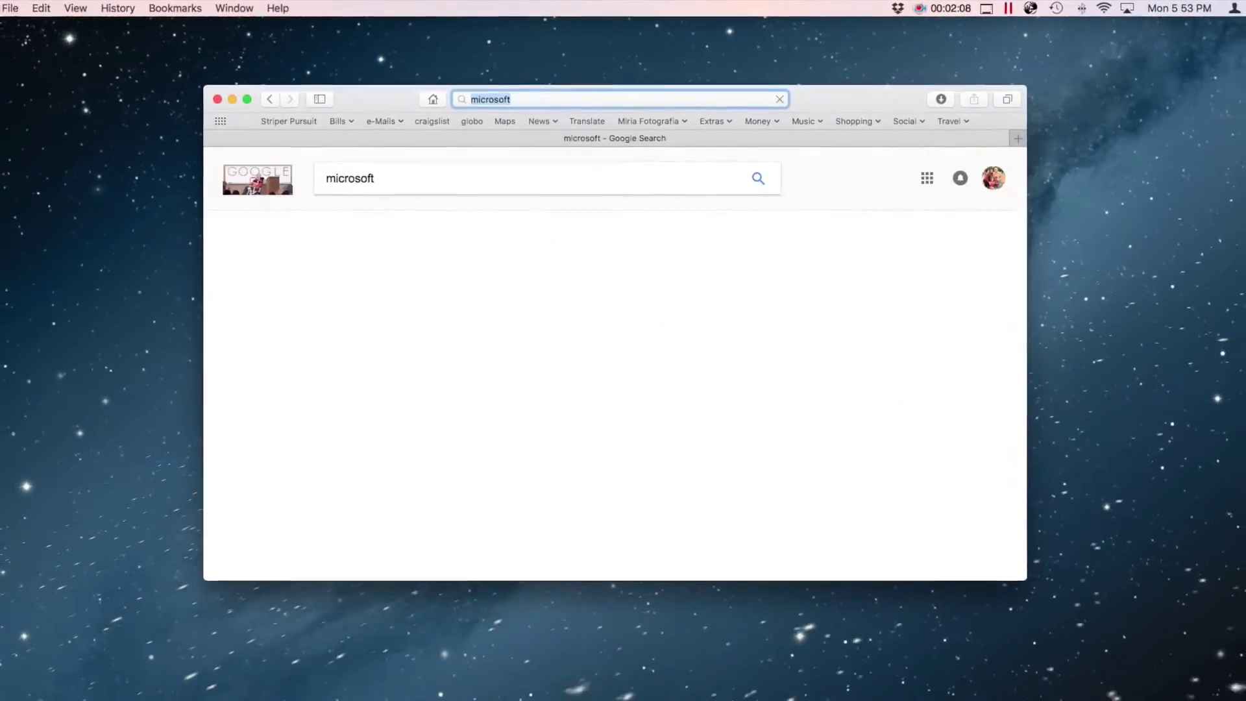
Switch to Windows, show the running programs in Task Manager and move its window slightly across the desktop
{"action": "left_click", "coordinate": [363, 267]}
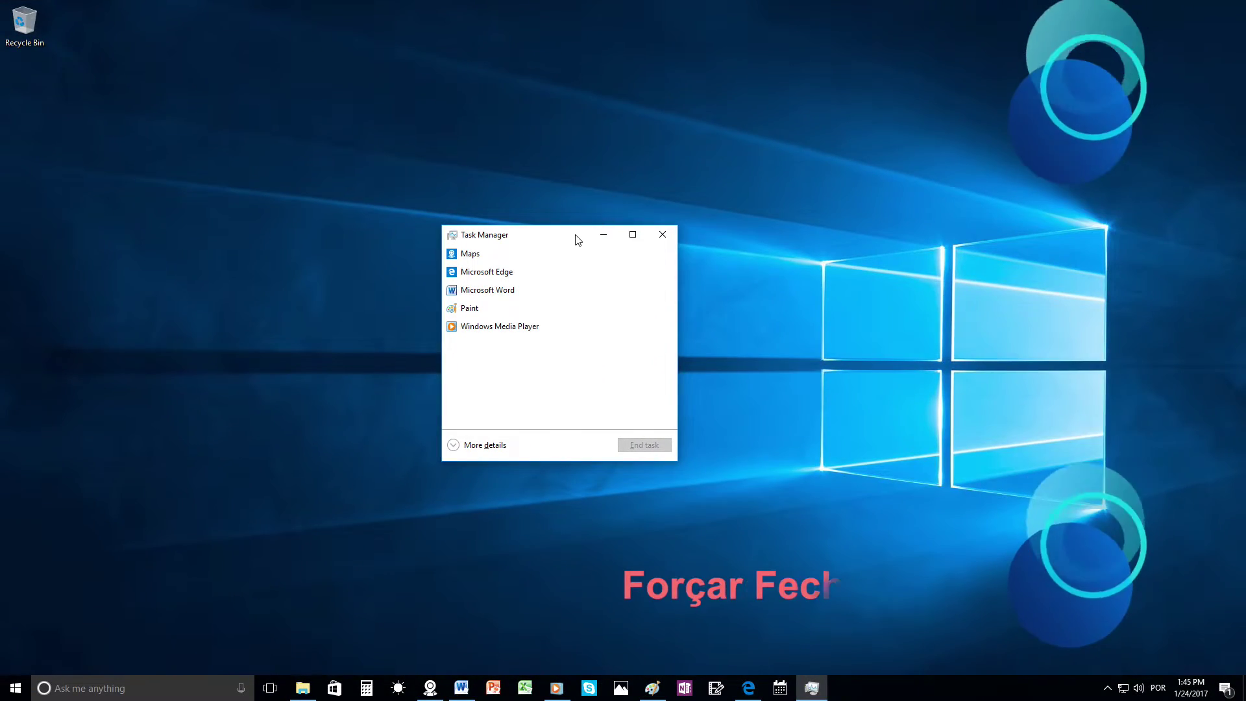
{"action": "left_click_drag", "start_coordinate": [556, 238], "coordinate": [595, 244]}
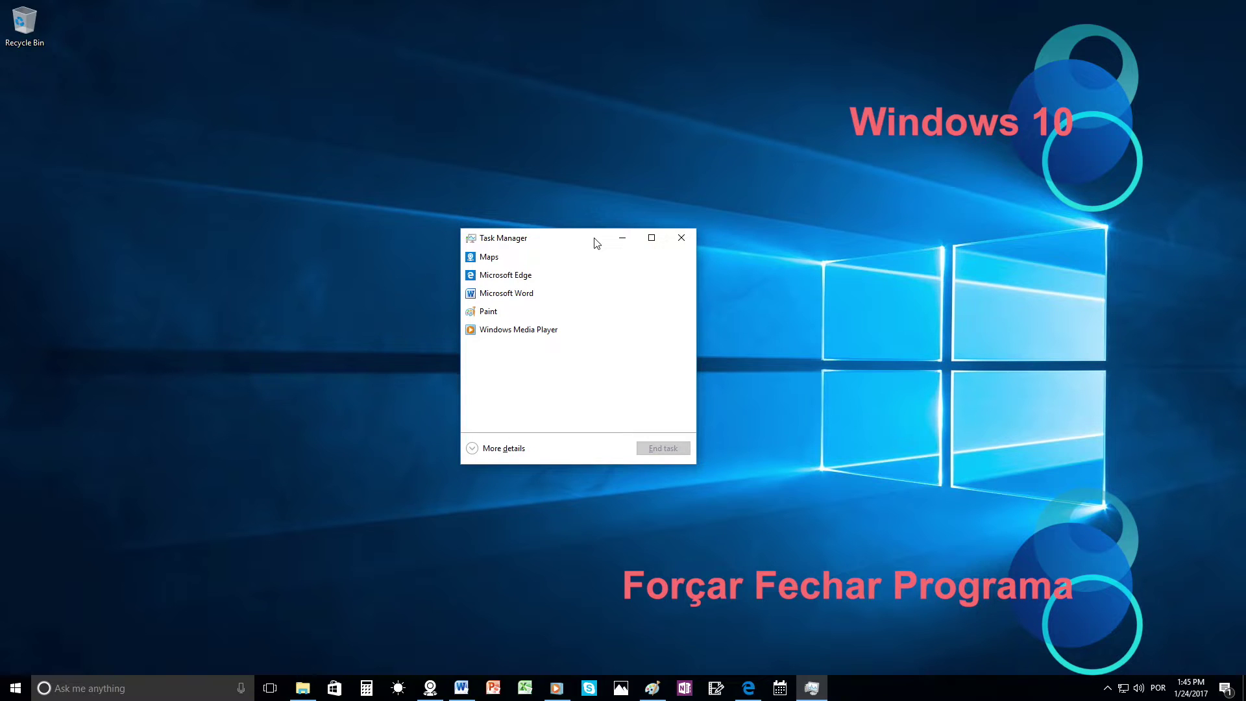
{"action": "left_click", "coordinate": [270, 687]}
{"action": "left_click", "coordinate": [270, 687]}
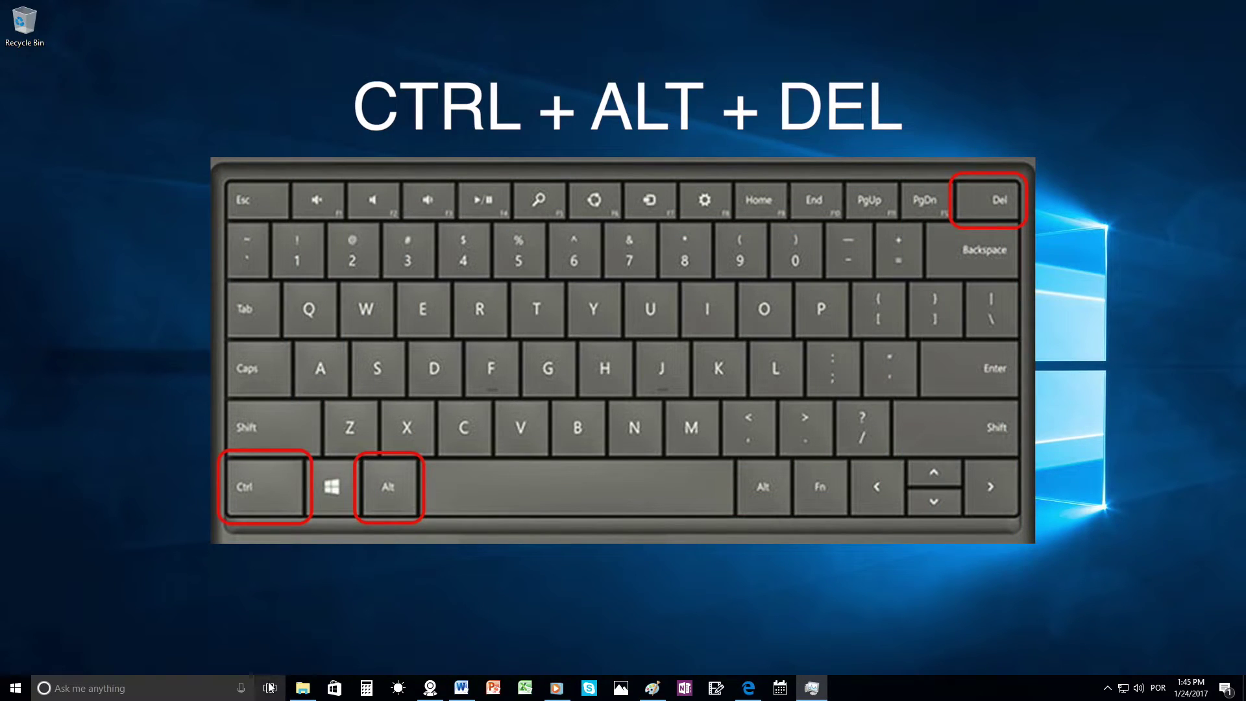
{"action": "left_click", "coordinate": [270, 687]}
{"action": "left_click", "coordinate": [270, 688]}
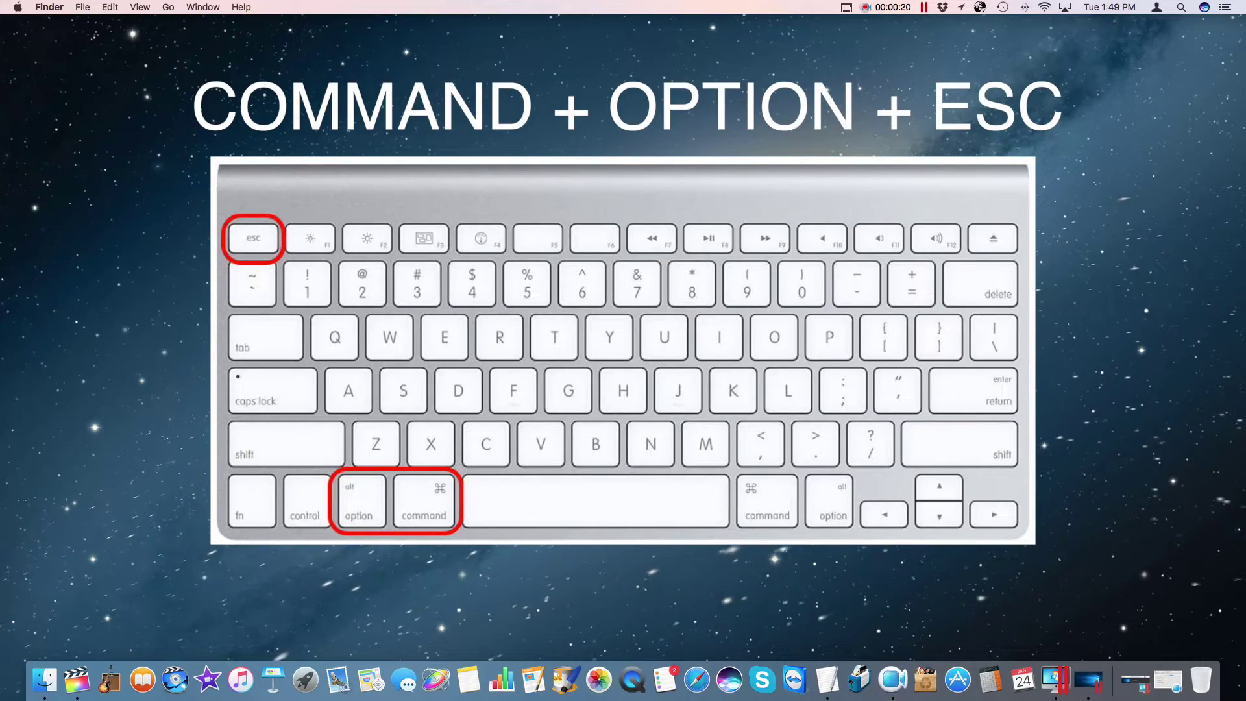
Switch to the Mac, bring up Force Quit Applications and select Windows 10 Dock Helper, TextEdit, Parallels Desktop and Final Cut Pro in turn
{"action": "key", "text": "super+alt+Escape"}
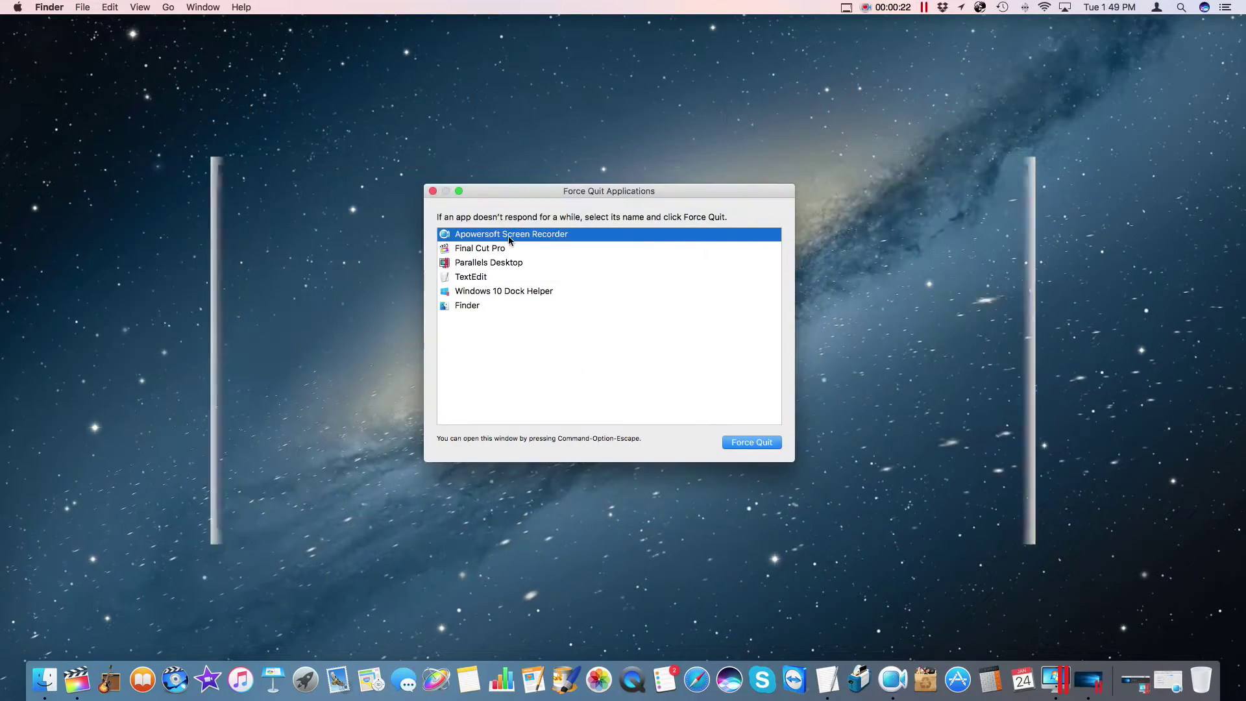
{"action": "left_click", "coordinate": [480, 290]}
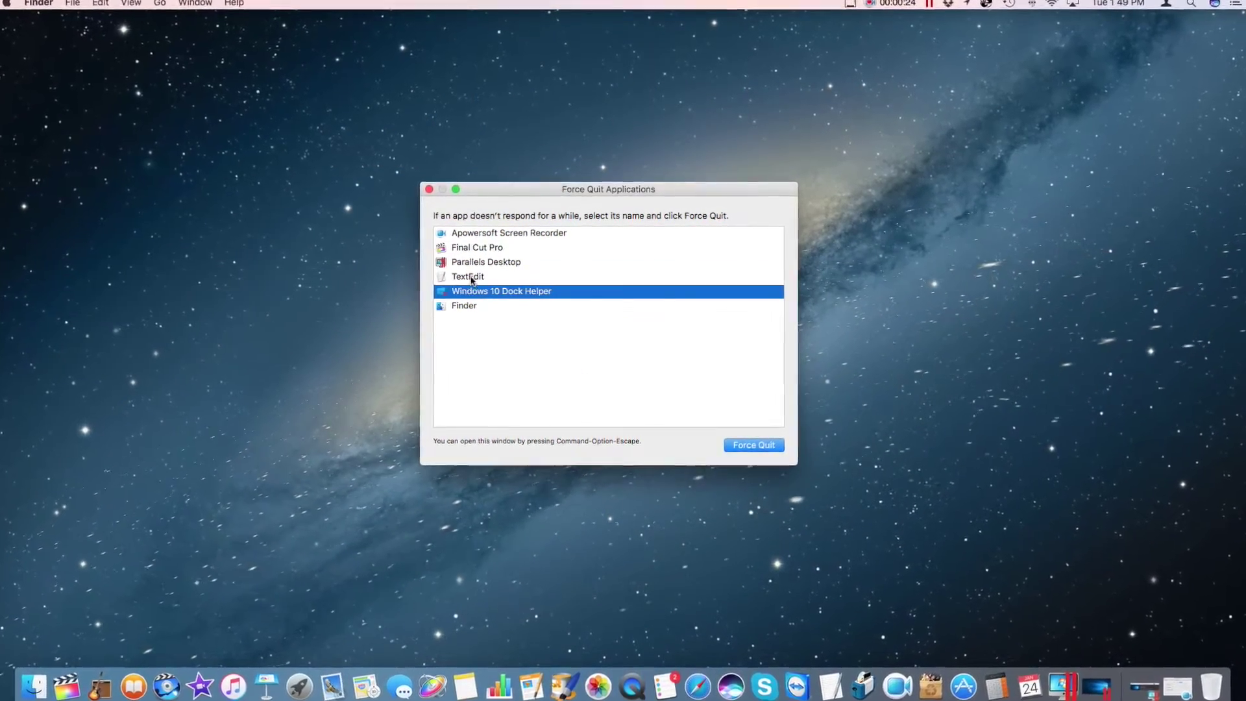
{"action": "left_click", "coordinate": [473, 276]}
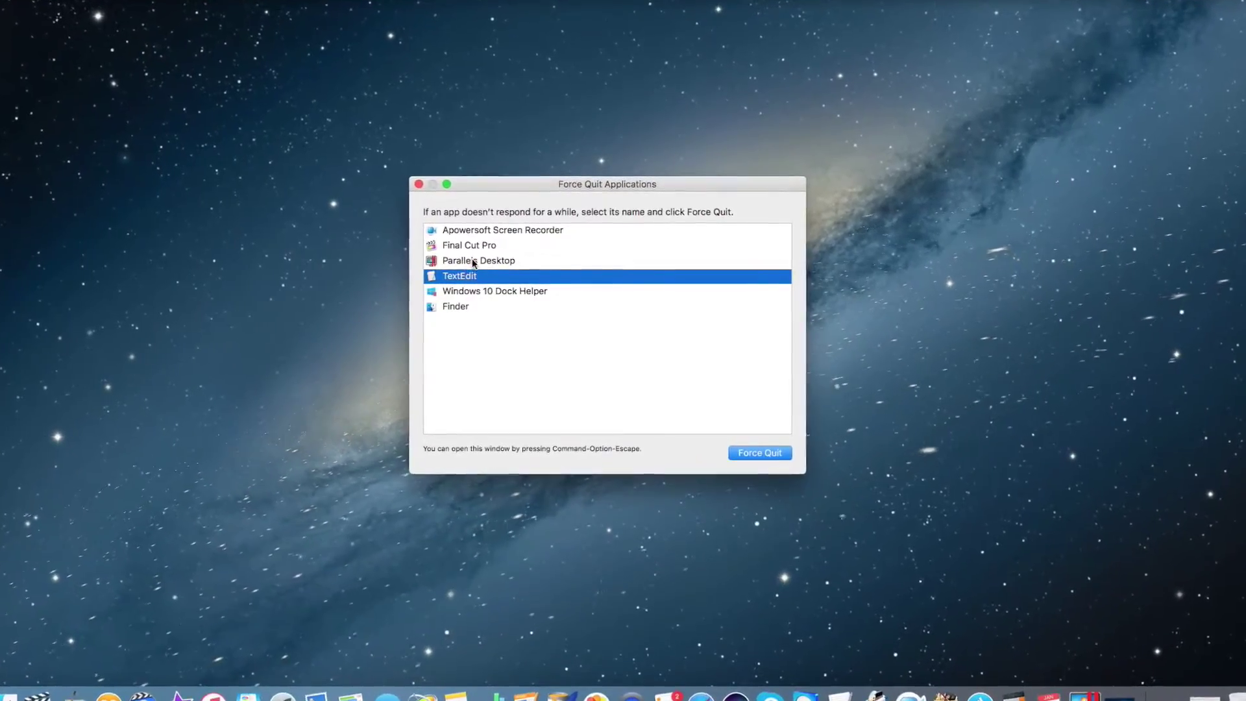
{"action": "left_click", "coordinate": [474, 260]}
{"action": "left_click", "coordinate": [473, 245]}
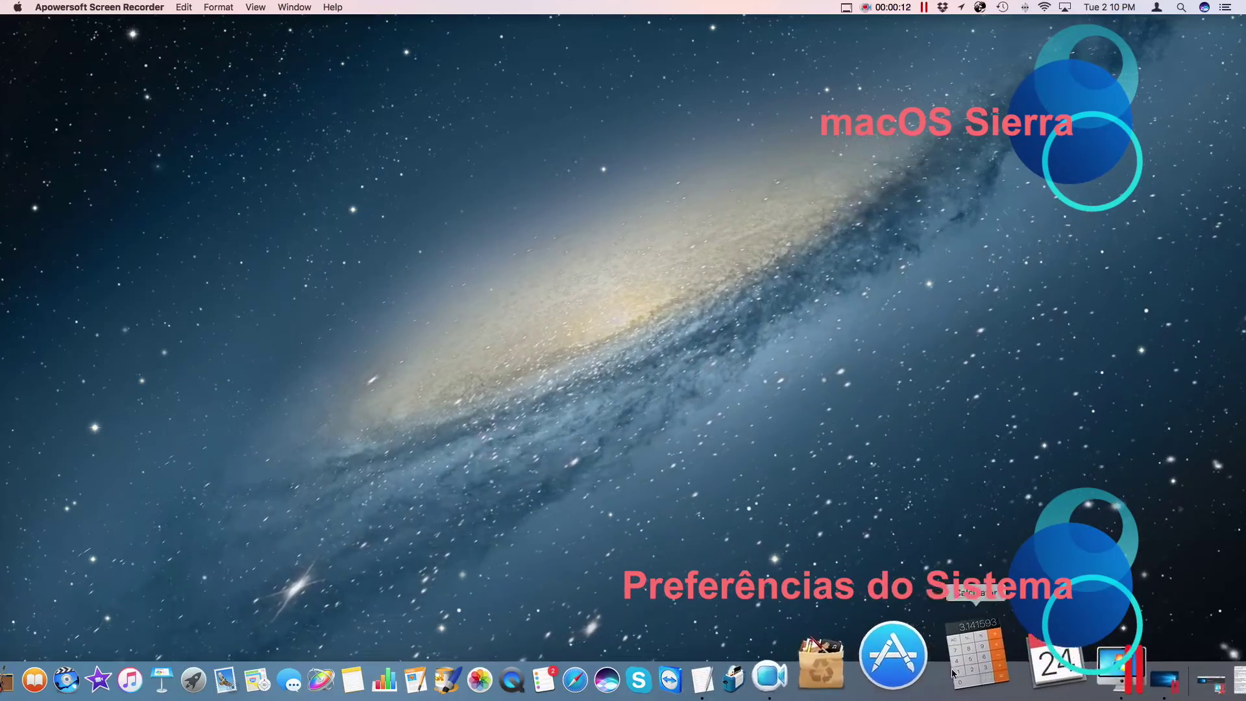
Open System Preferences on the Mac
{"action": "left_click", "coordinate": [598, 337]}
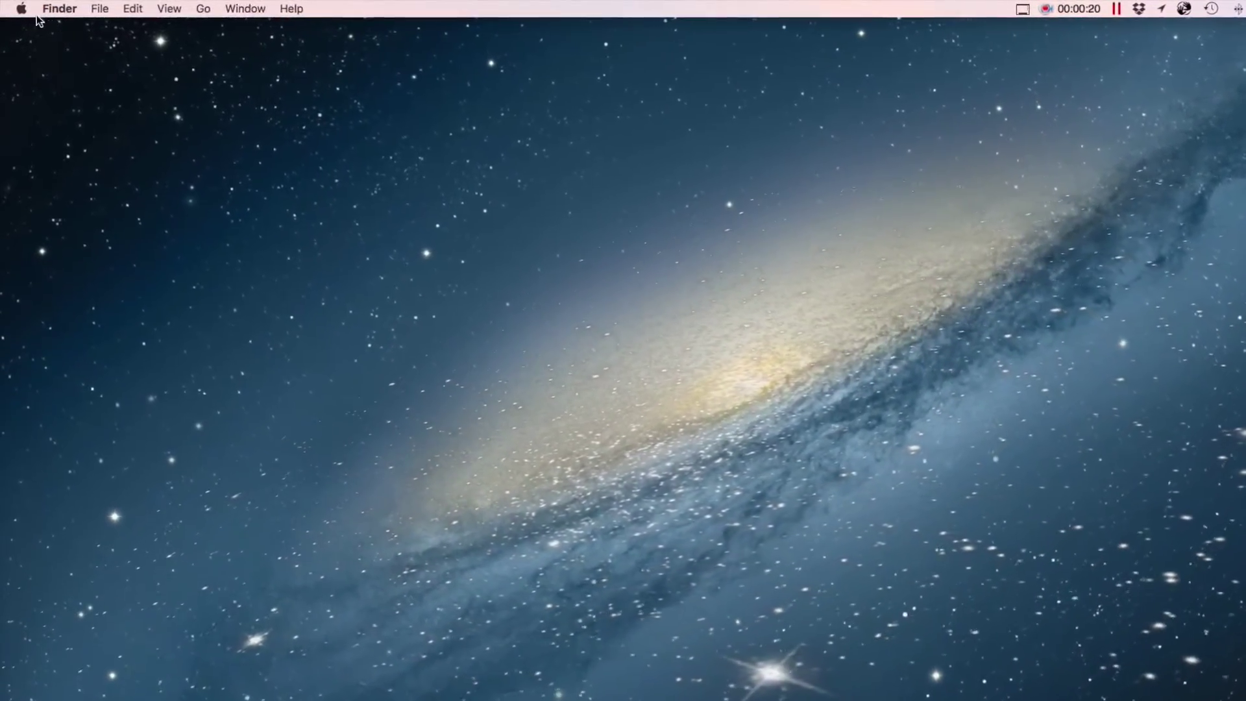
{"action": "left_click", "coordinate": [20, 9]}
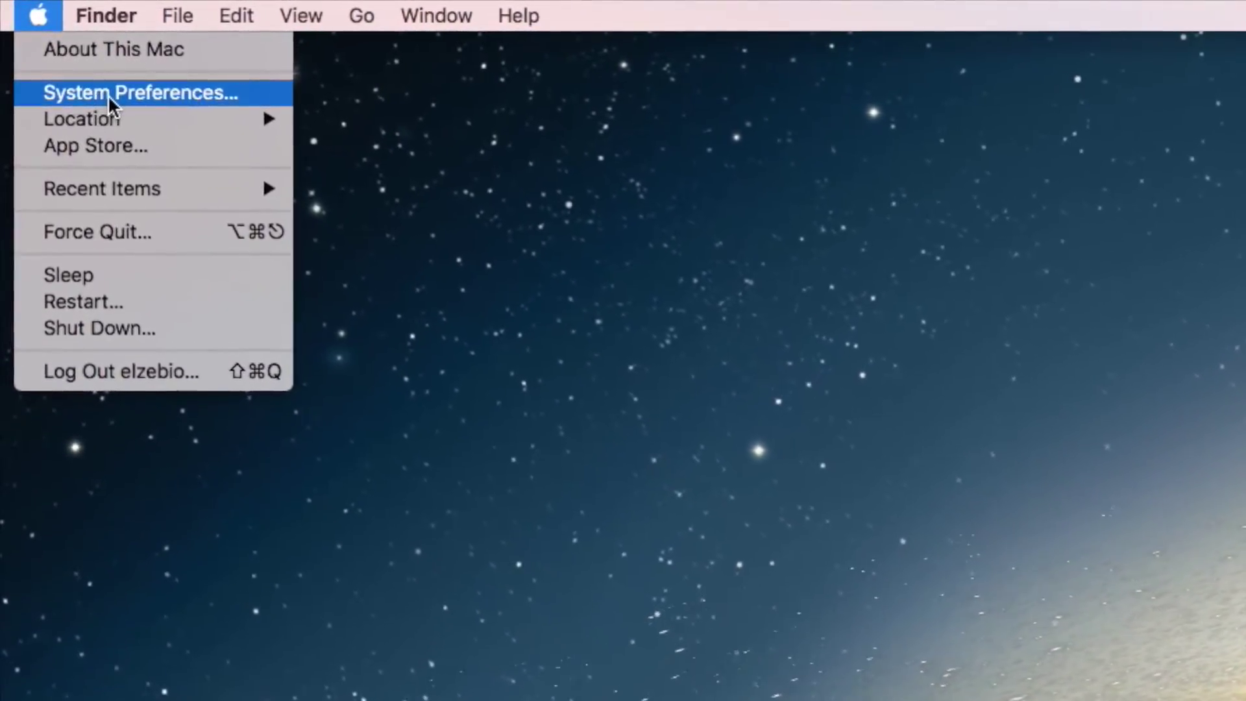
{"action": "left_click", "coordinate": [110, 96]}
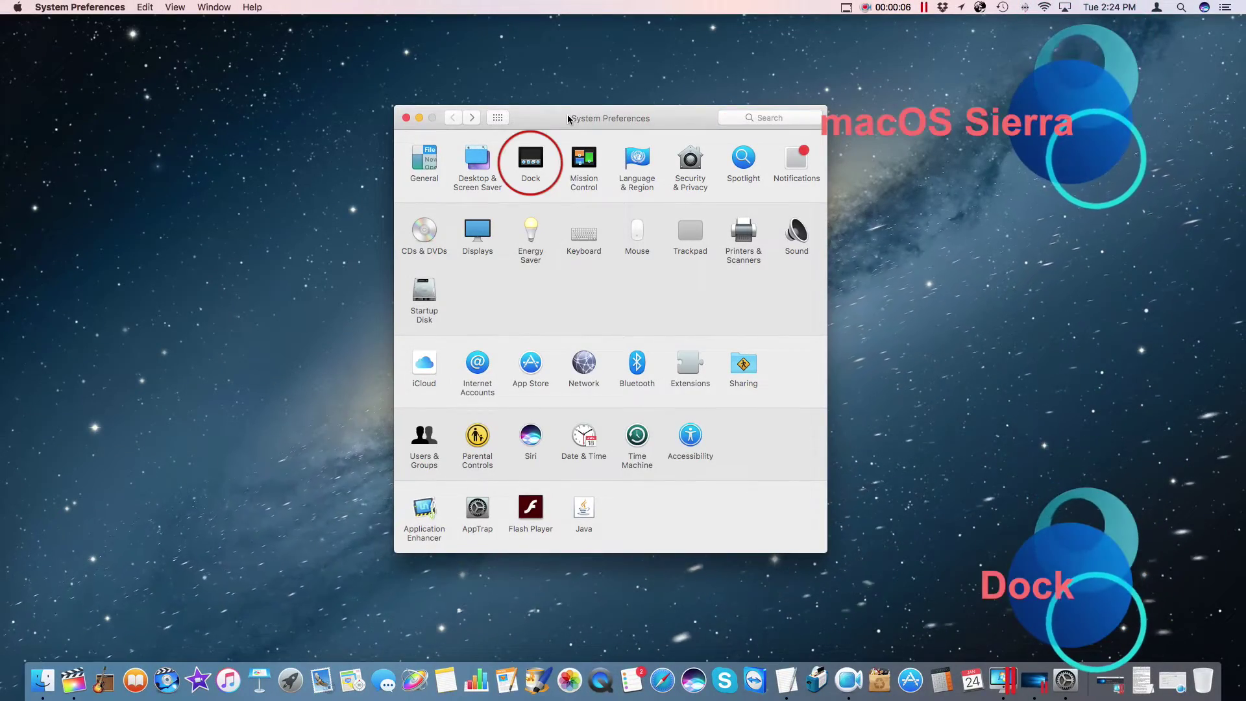
Try the Left and Right screen positions and automatic hiding in the Dock preferences, and return to the preferences overview
{"action": "left_click", "coordinate": [531, 157]}
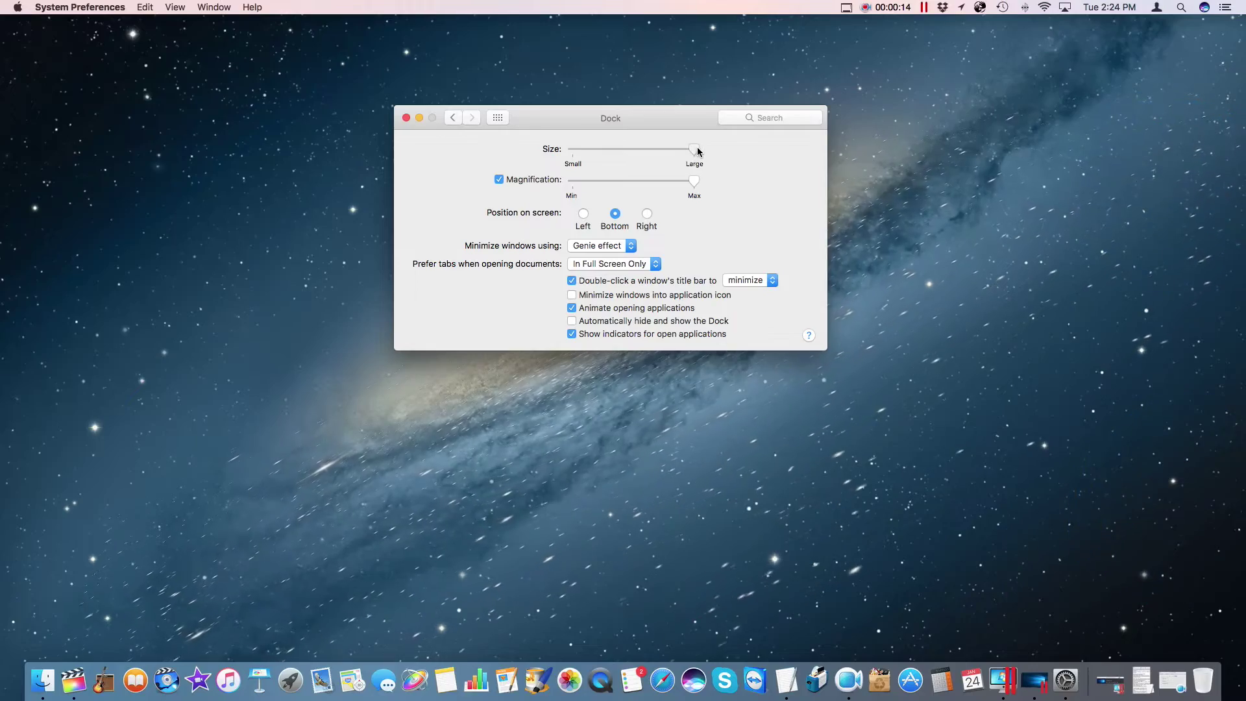
{"action": "left_click", "coordinate": [584, 214]}
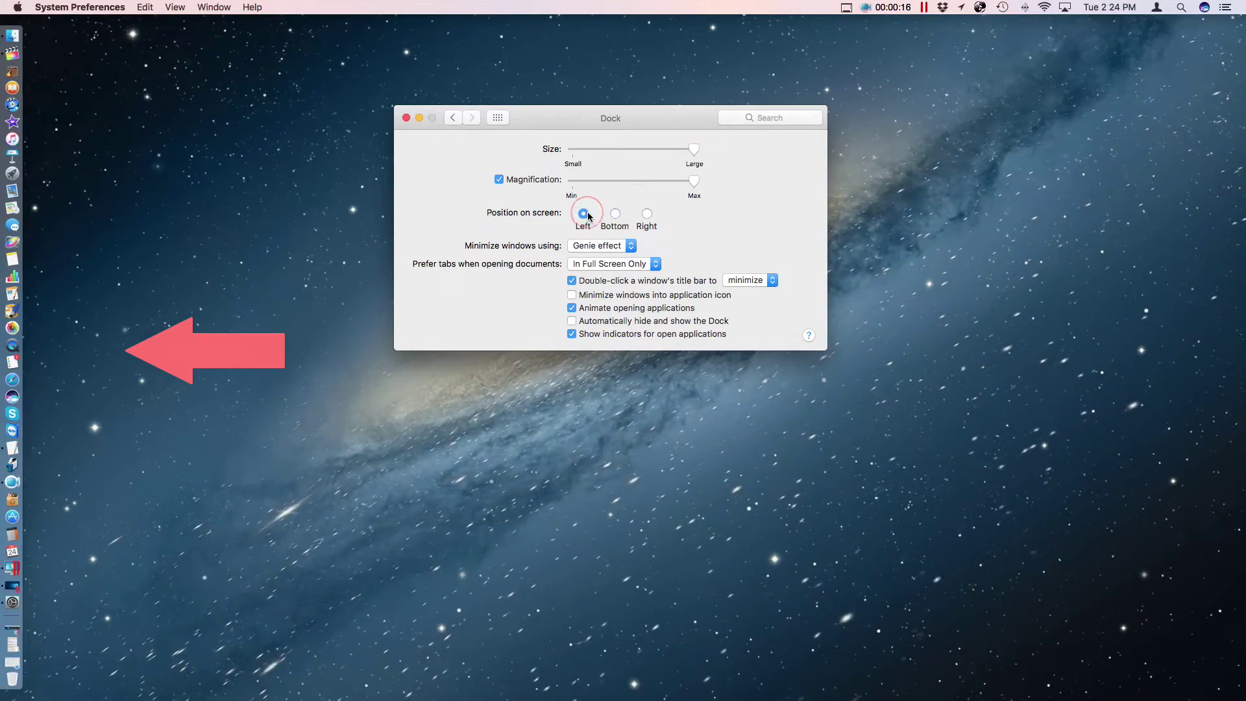
{"action": "left_click", "coordinate": [647, 214]}
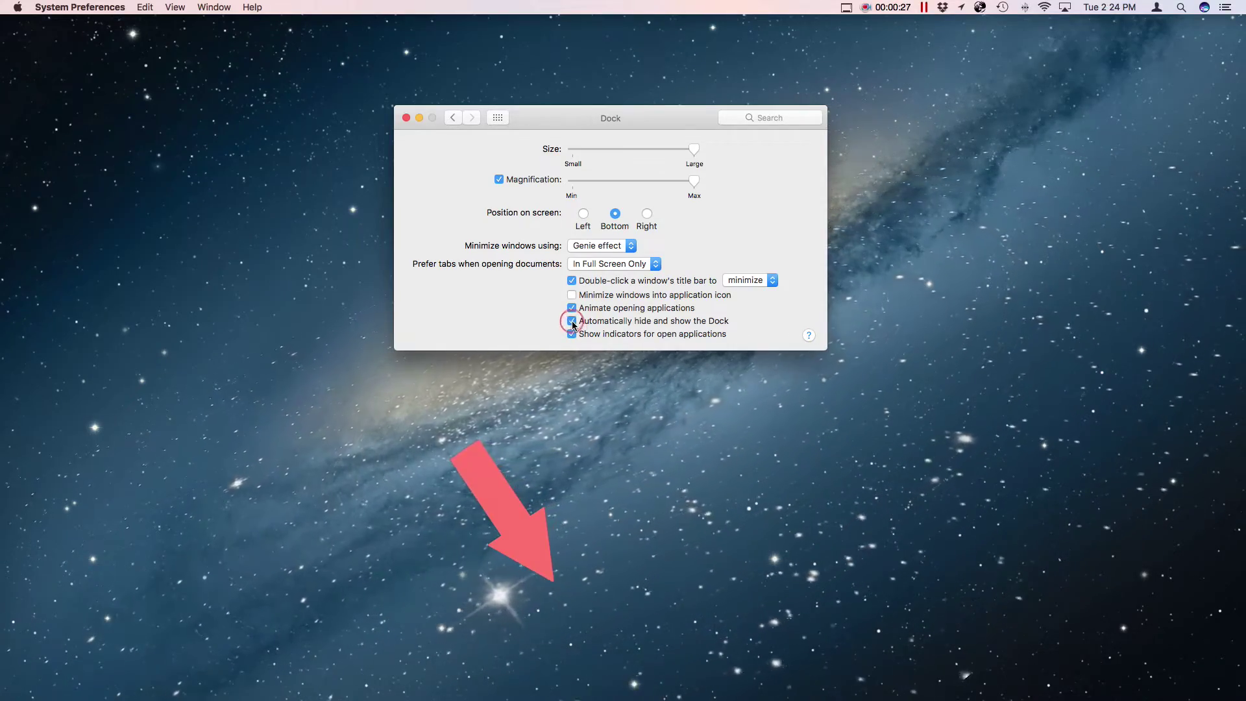
{"action": "left_click", "coordinate": [452, 117]}
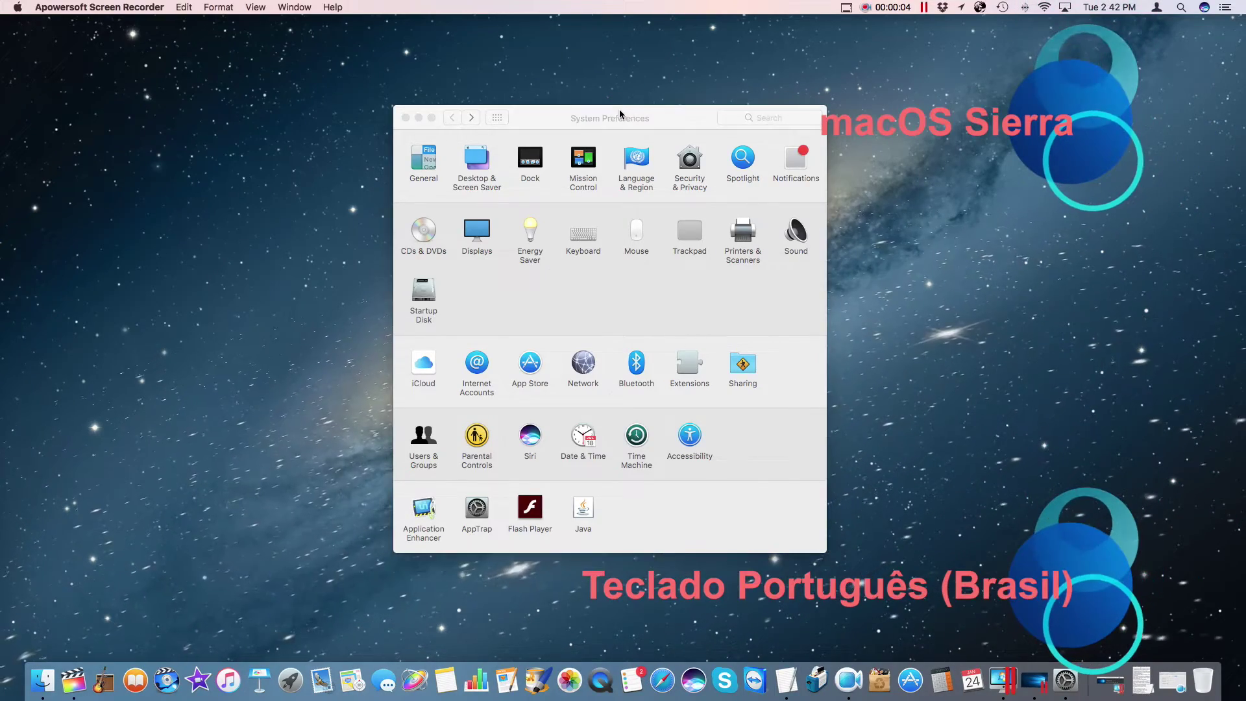
In Language & Region, select Português (Brasil) among the preferred languages and view the languages that can be added
{"action": "left_click", "coordinate": [620, 114]}
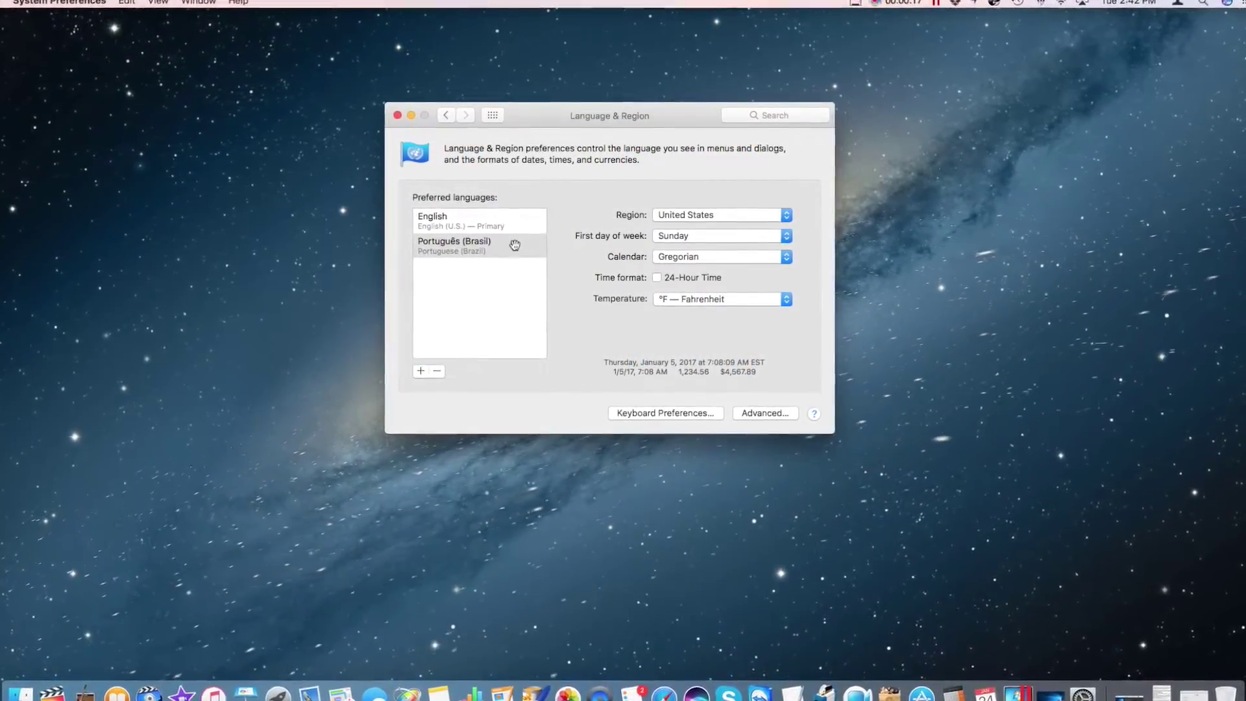
{"action": "left_click", "coordinate": [471, 252]}
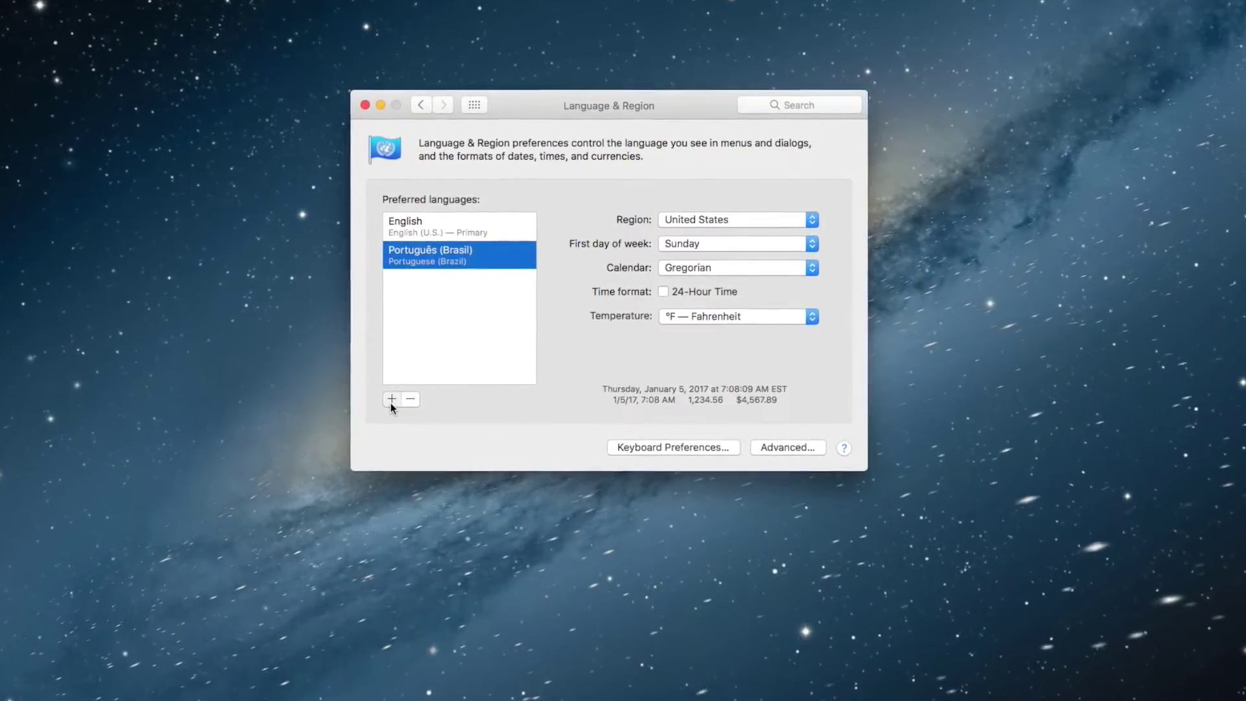
{"action": "left_click", "coordinate": [394, 397]}
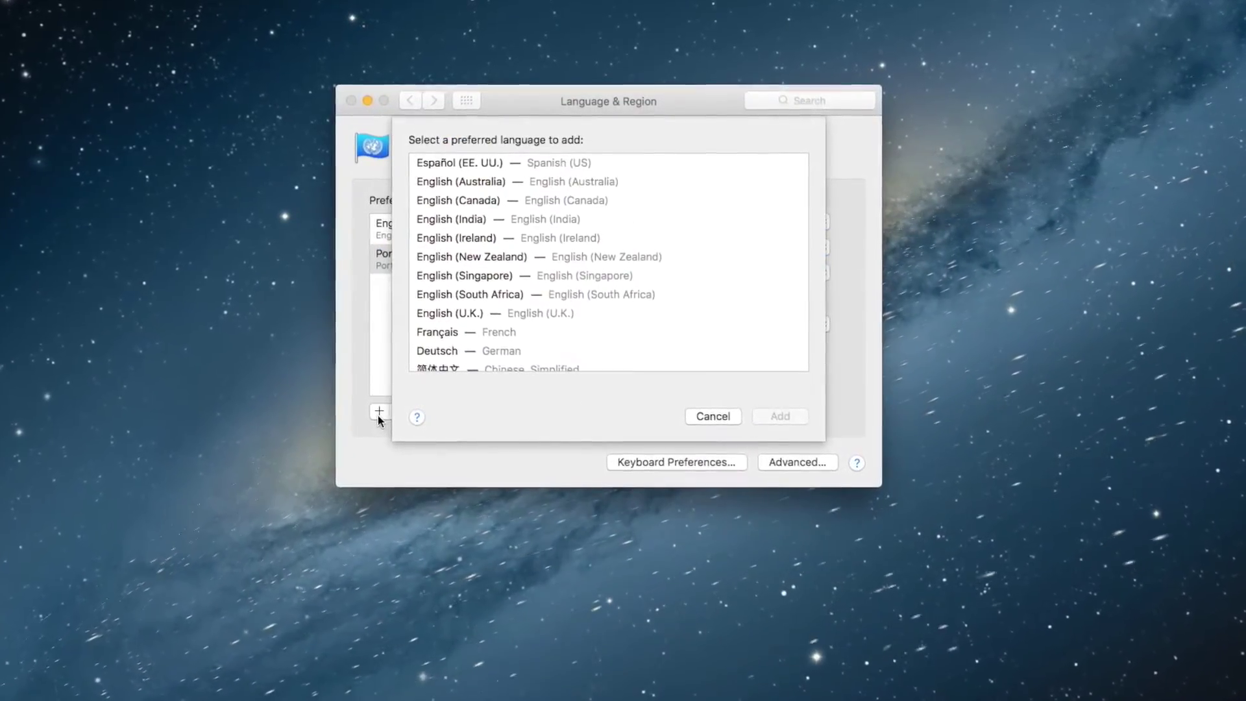
{"action": "left_click", "coordinate": [717, 417]}
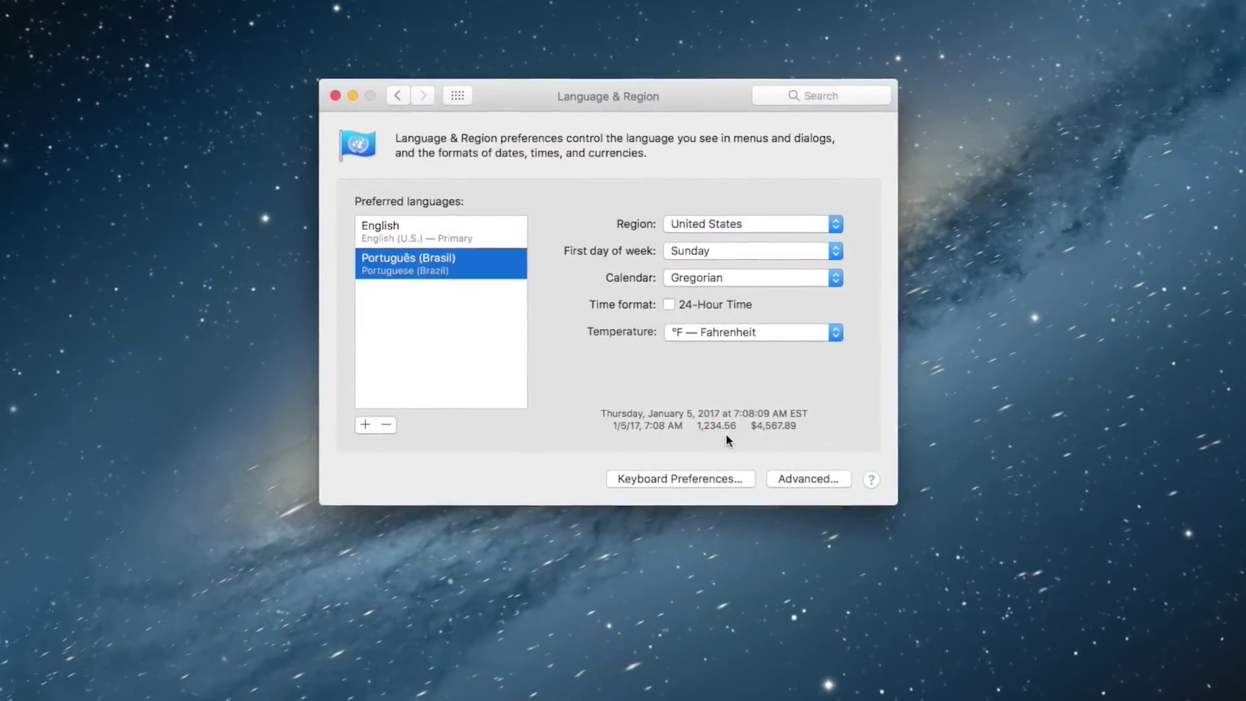
{"action": "left_click", "coordinate": [387, 92]}
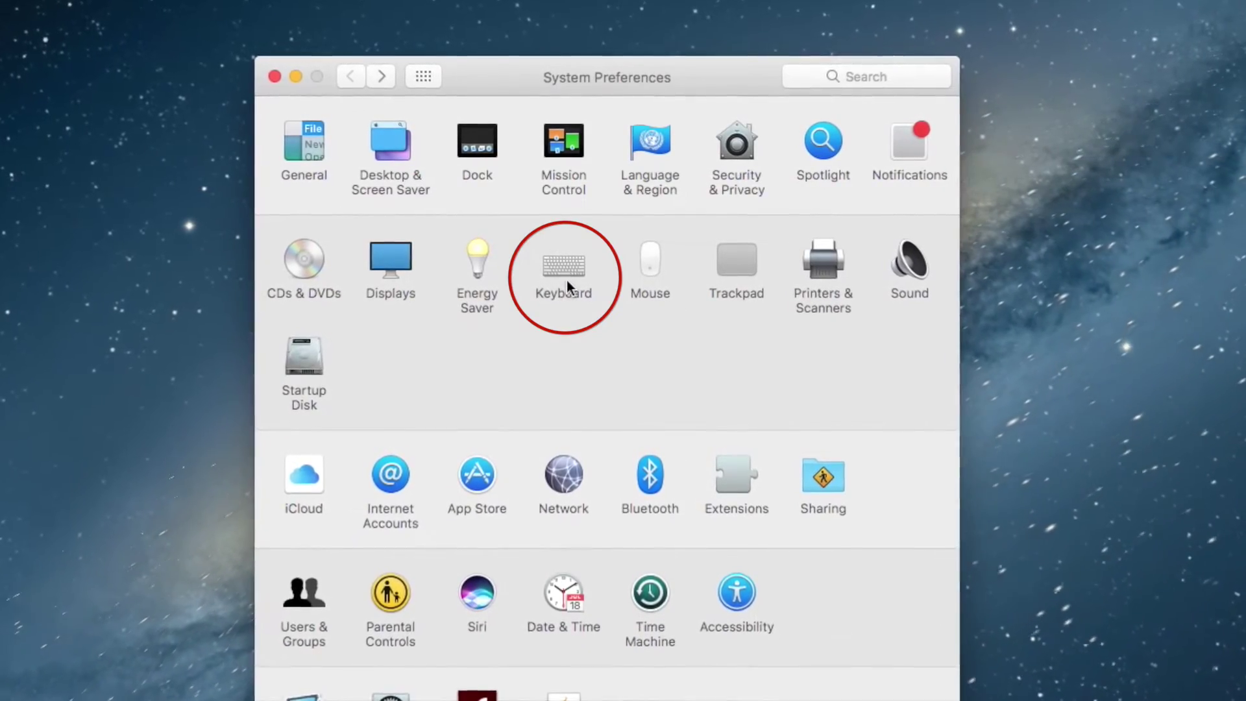
In the Keyboard preferences, select the U.S. International - PC input source and view the input sources that can be added
{"action": "left_click", "coordinate": [548, 287]}
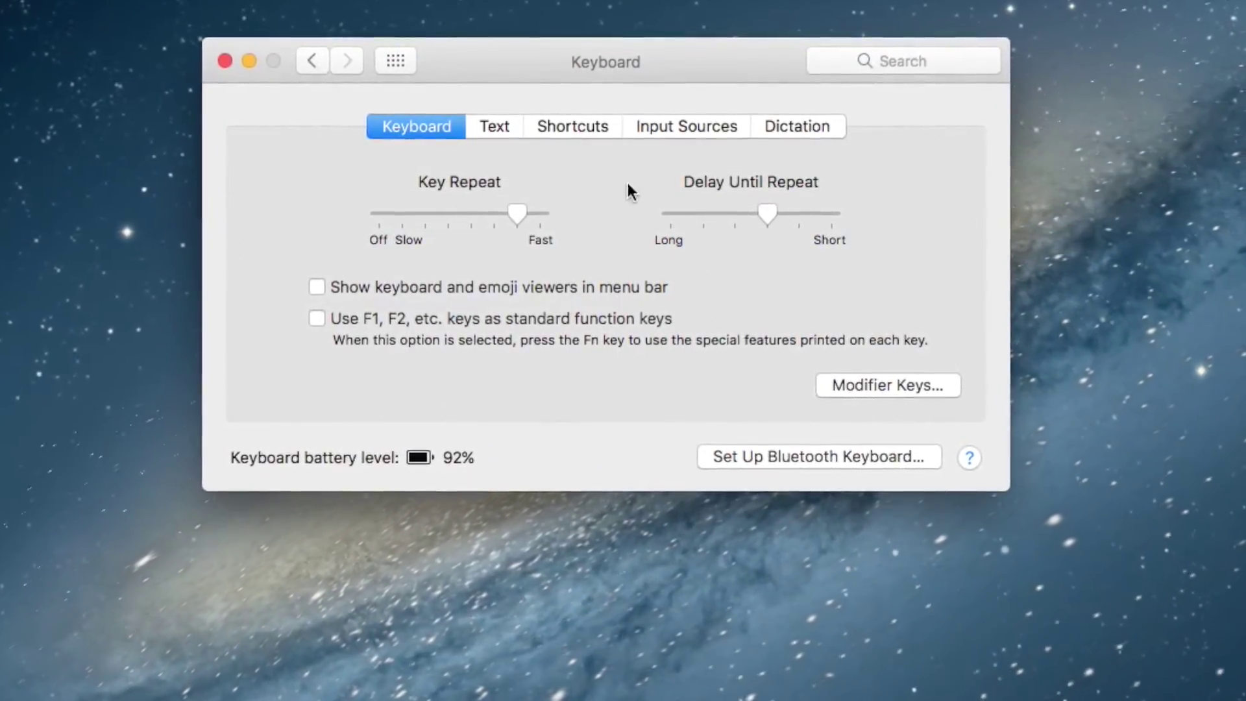
{"action": "left_click", "coordinate": [699, 125]}
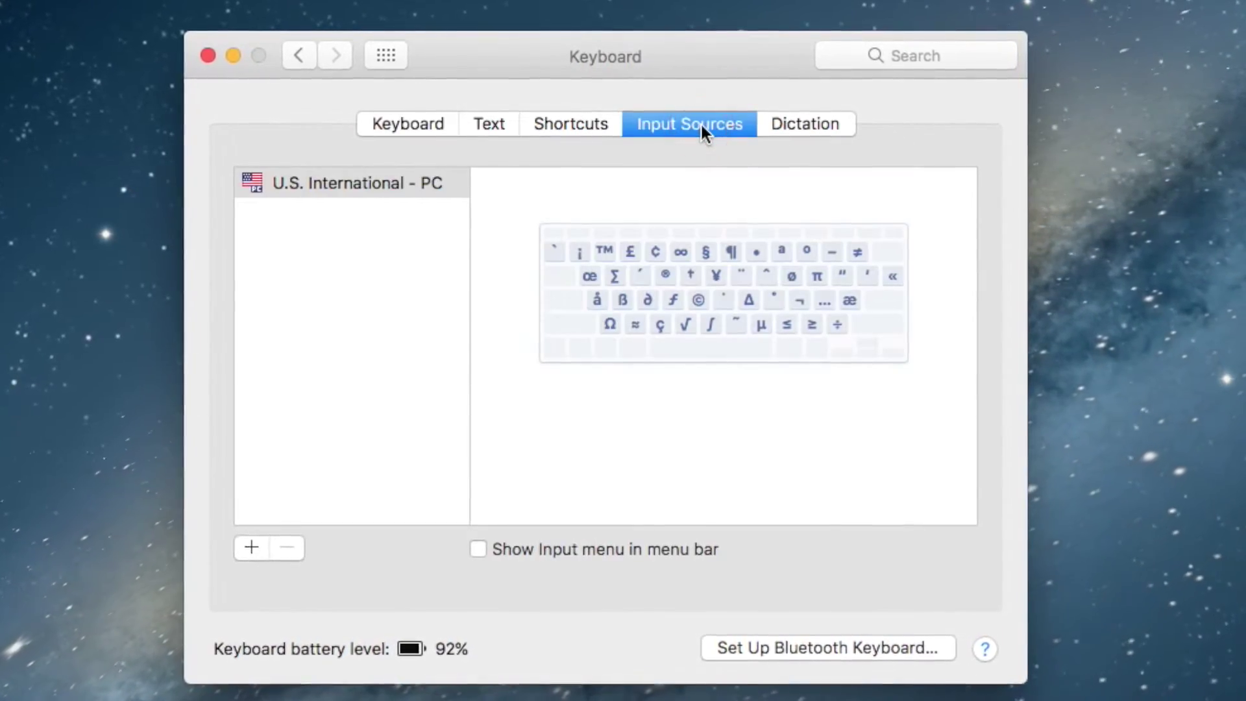
{"action": "left_click", "coordinate": [362, 184]}
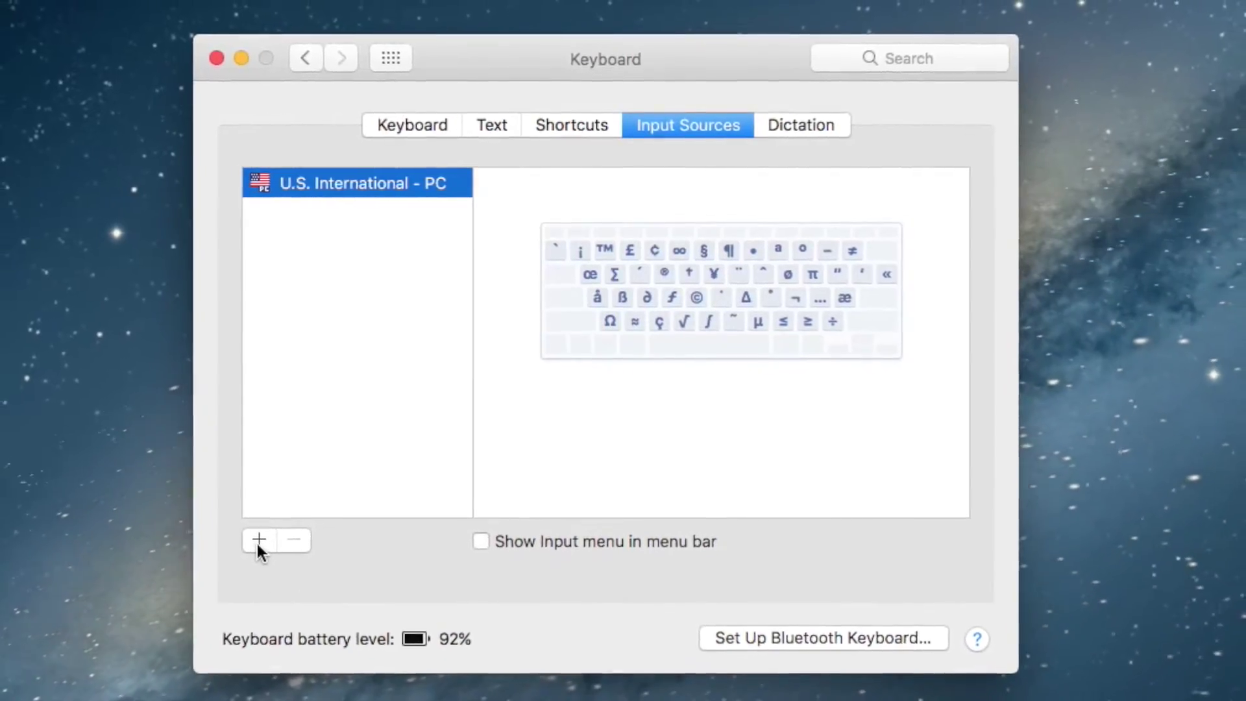
{"action": "left_click", "coordinate": [249, 551]}
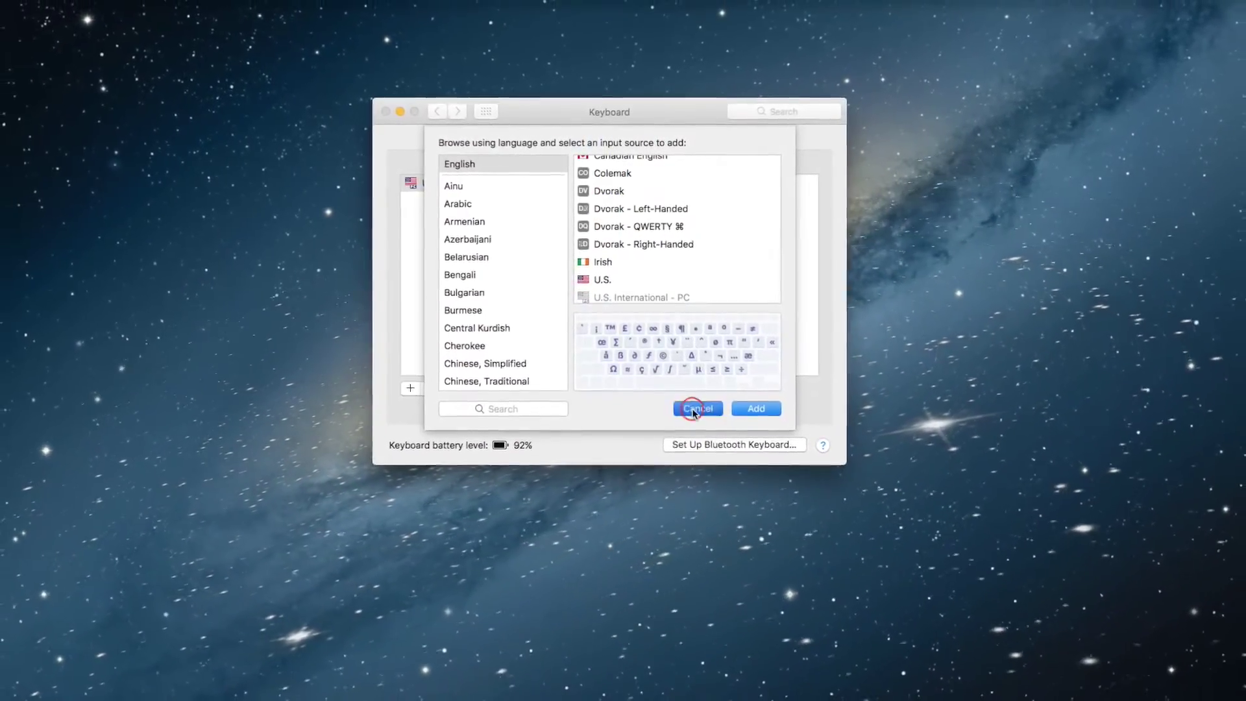
{"action": "left_click", "coordinate": [762, 417]}
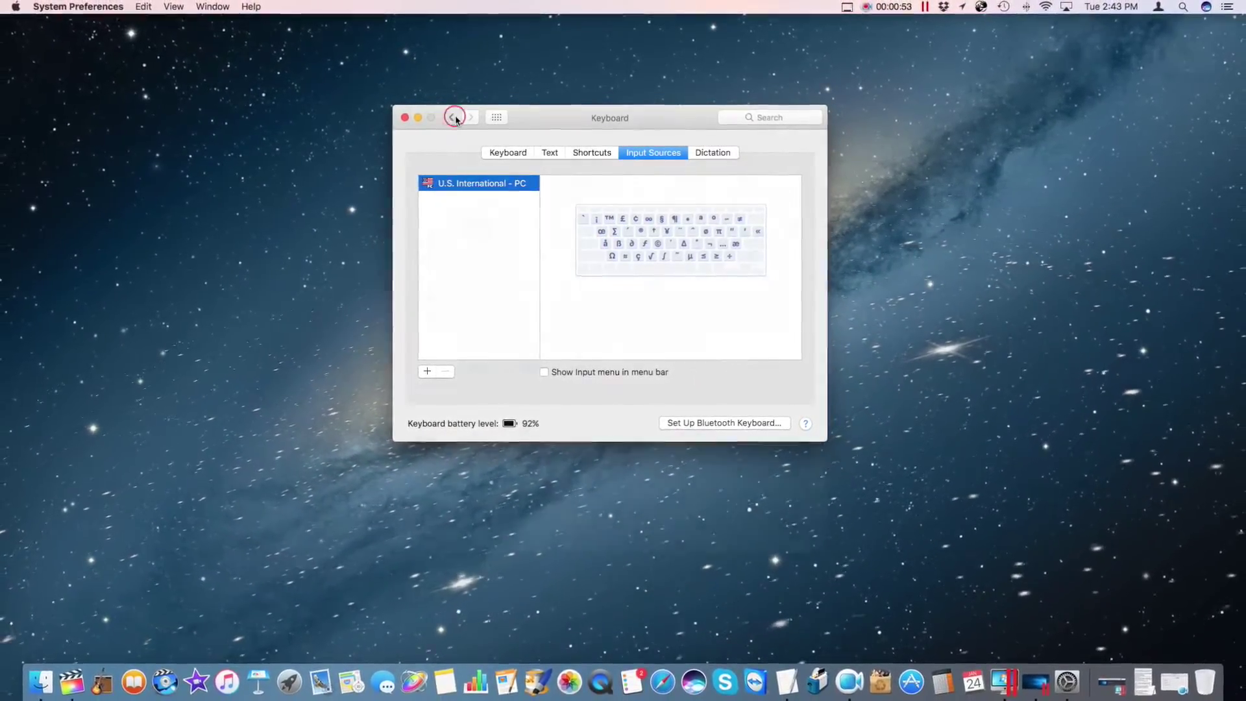
{"action": "left_click", "coordinate": [450, 117]}
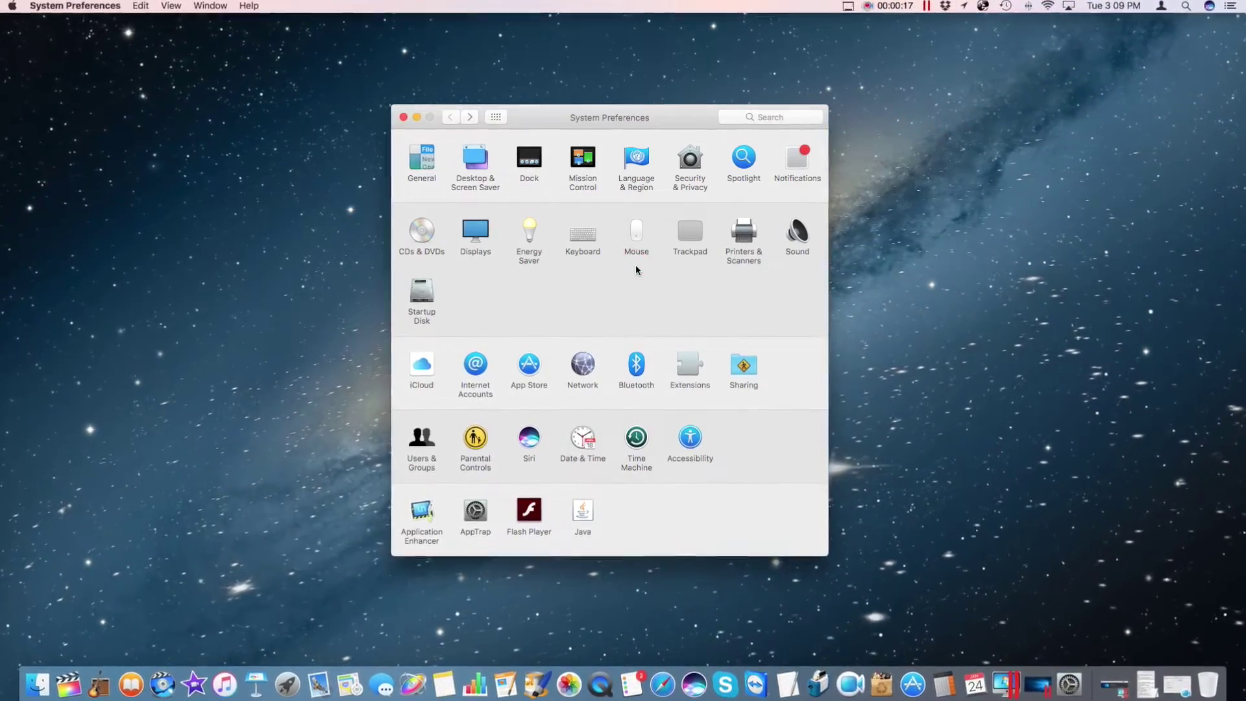
Enable Secondary click on the right side in the Mouse preferences and view the More Gestures options
{"action": "left_click", "coordinate": [638, 240]}
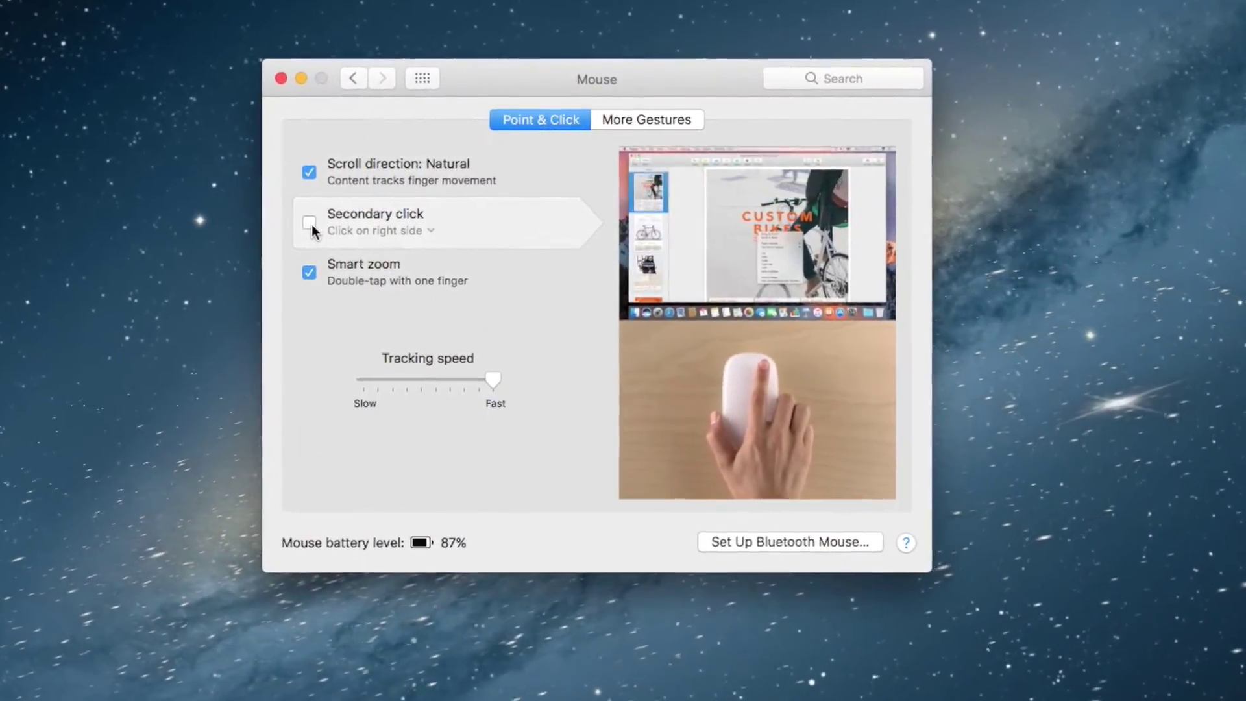
{"action": "left_click", "coordinate": [258, 228]}
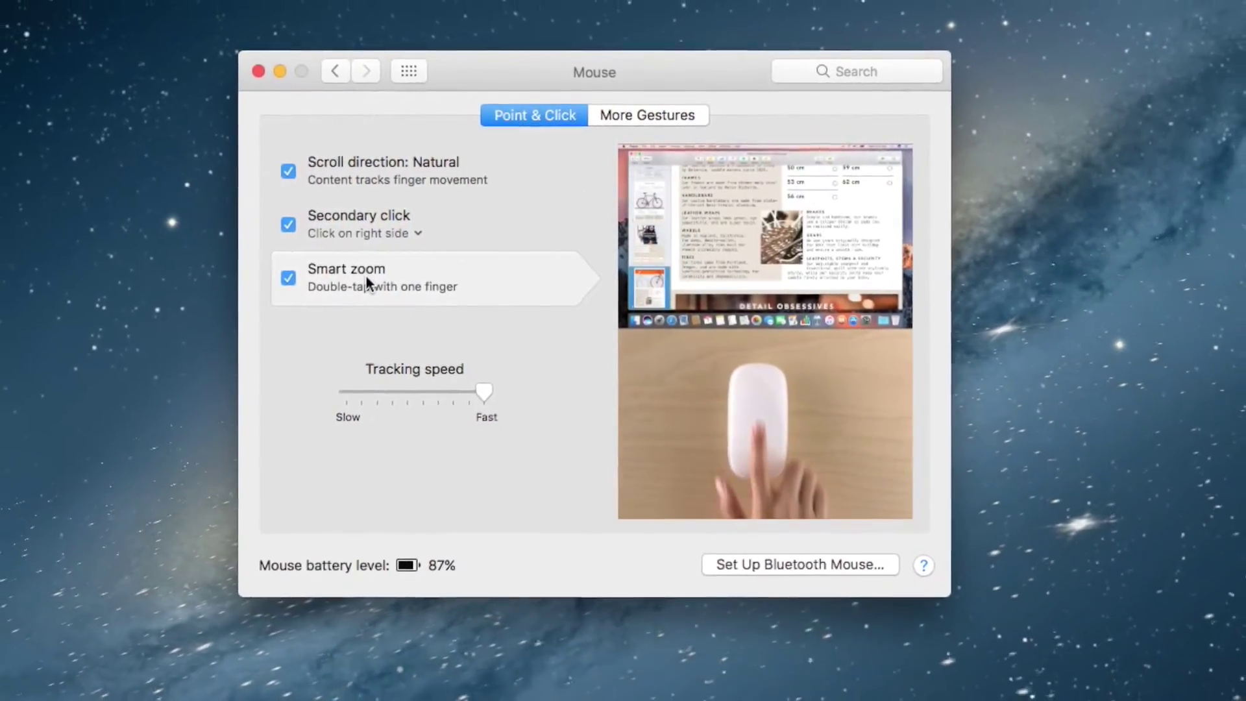
{"action": "left_click", "coordinate": [647, 115]}
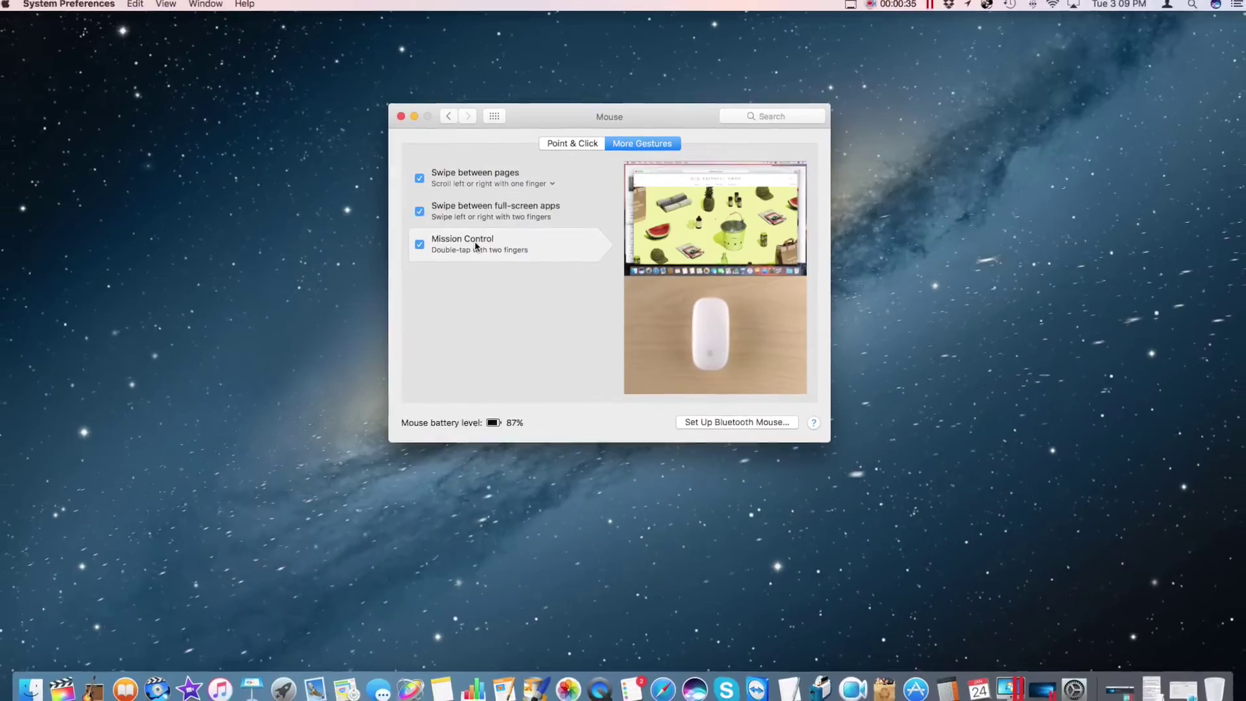
{"action": "key", "text": "super+l"}
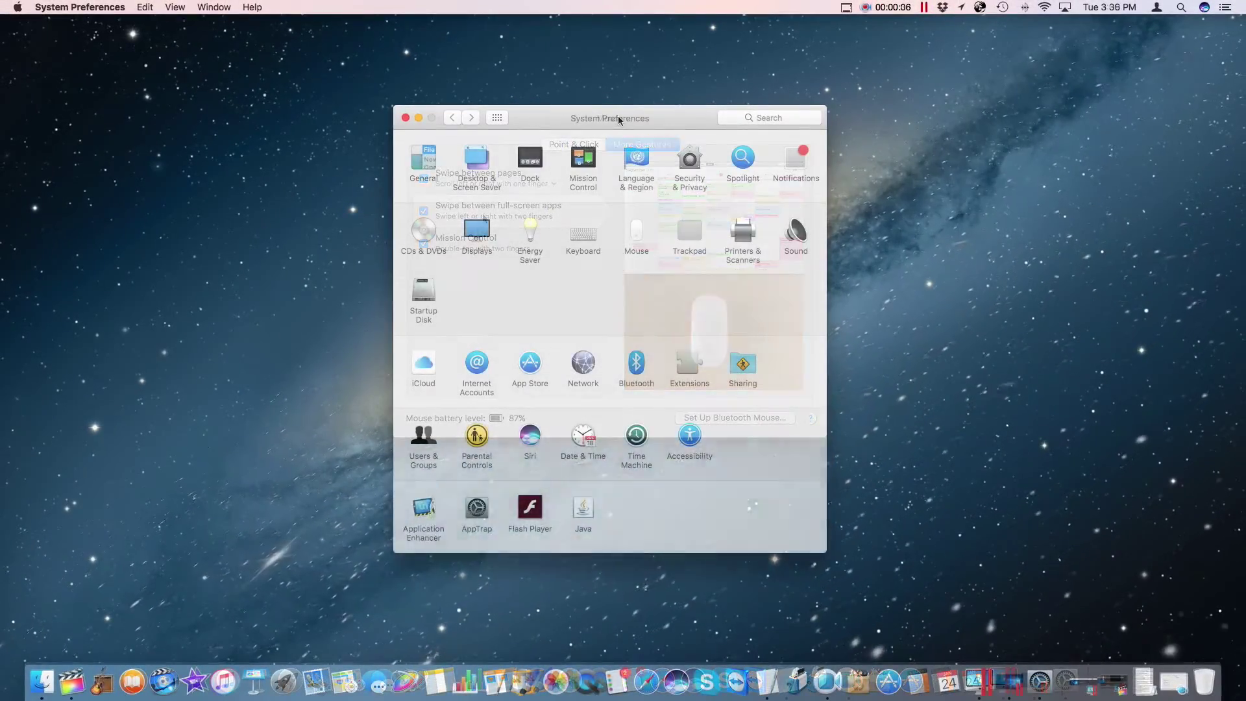
Open the Printers & Scanners preferences and add the nearby Deskjet 3510 series printer
{"action": "left_click", "coordinate": [618, 119]}
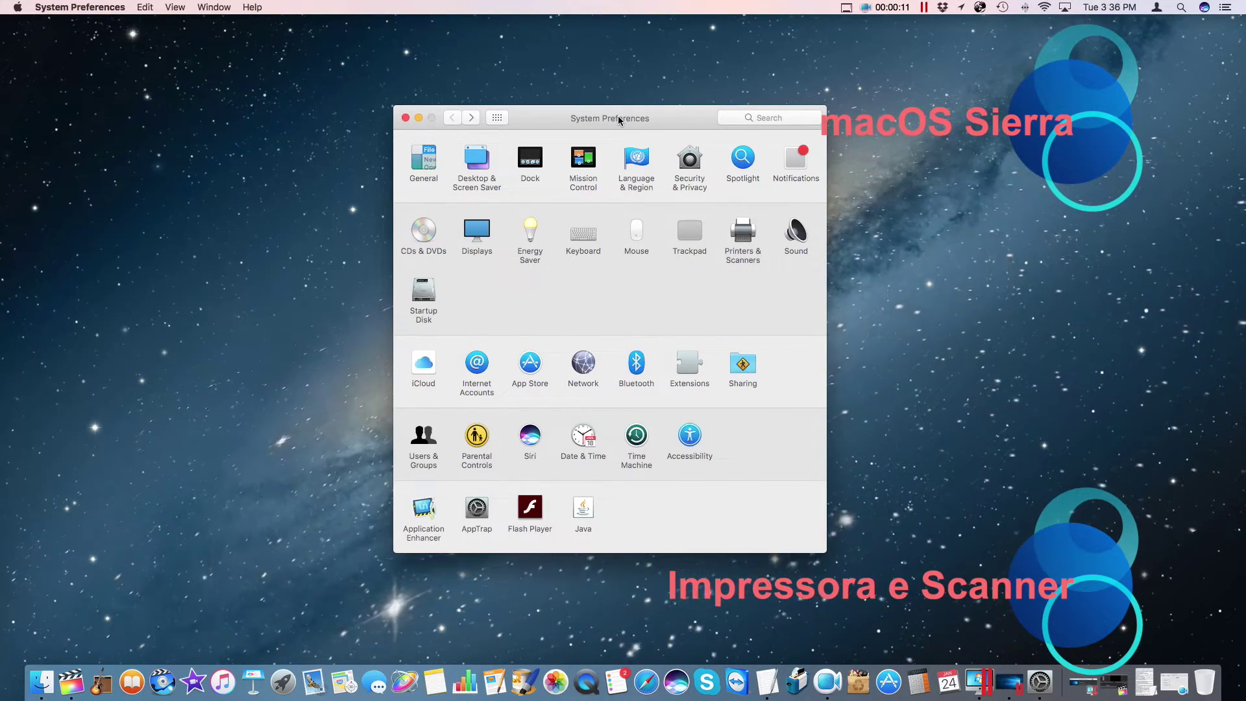
{"action": "left_click", "coordinate": [743, 277]}
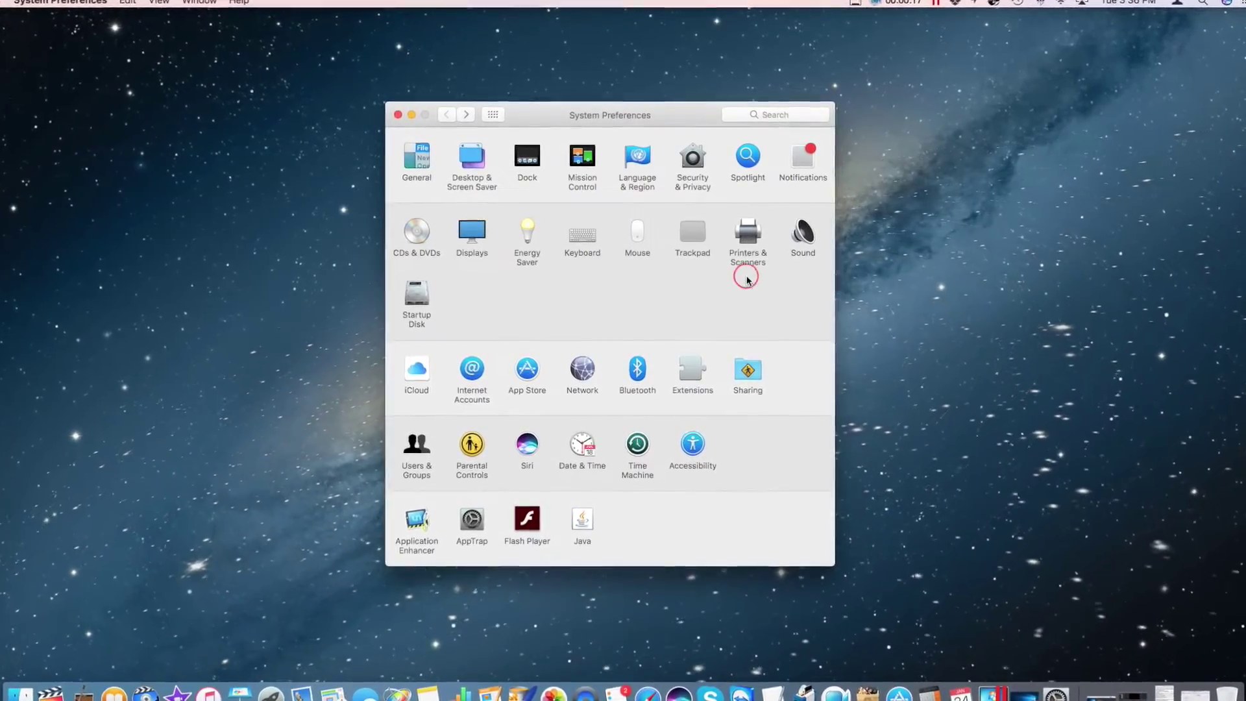
{"action": "left_click", "coordinate": [761, 289]}
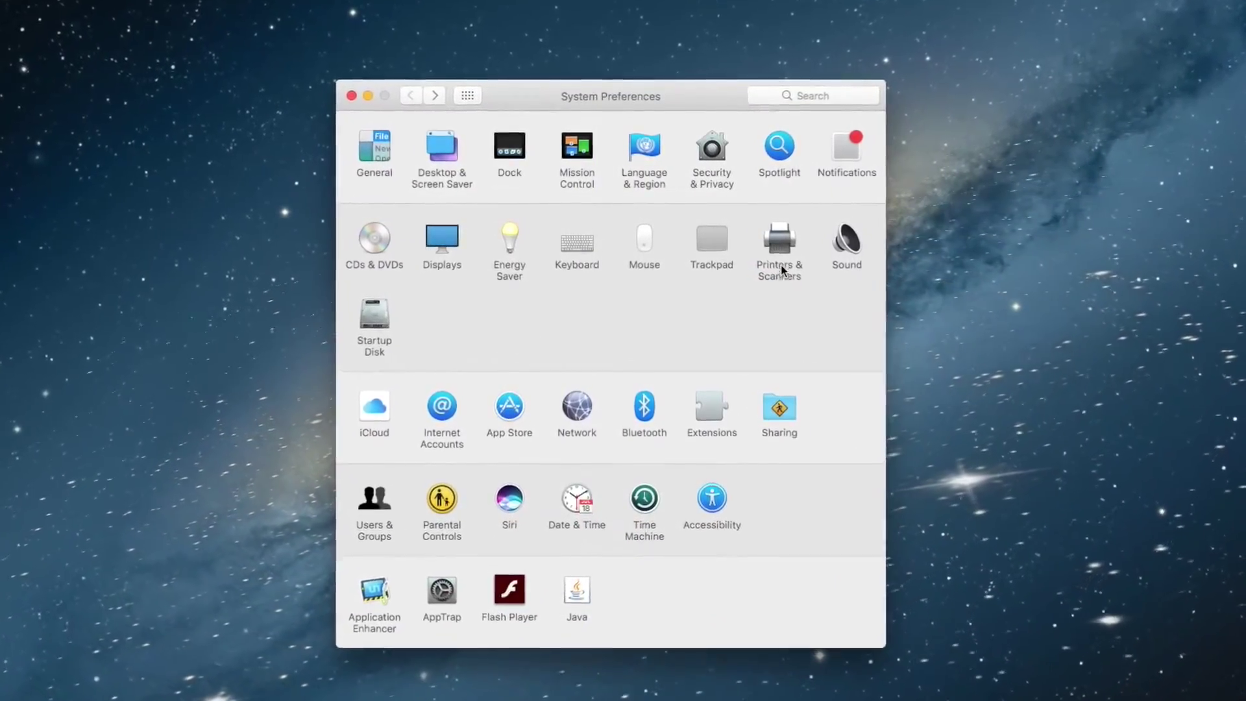
{"action": "left_click", "coordinate": [783, 247]}
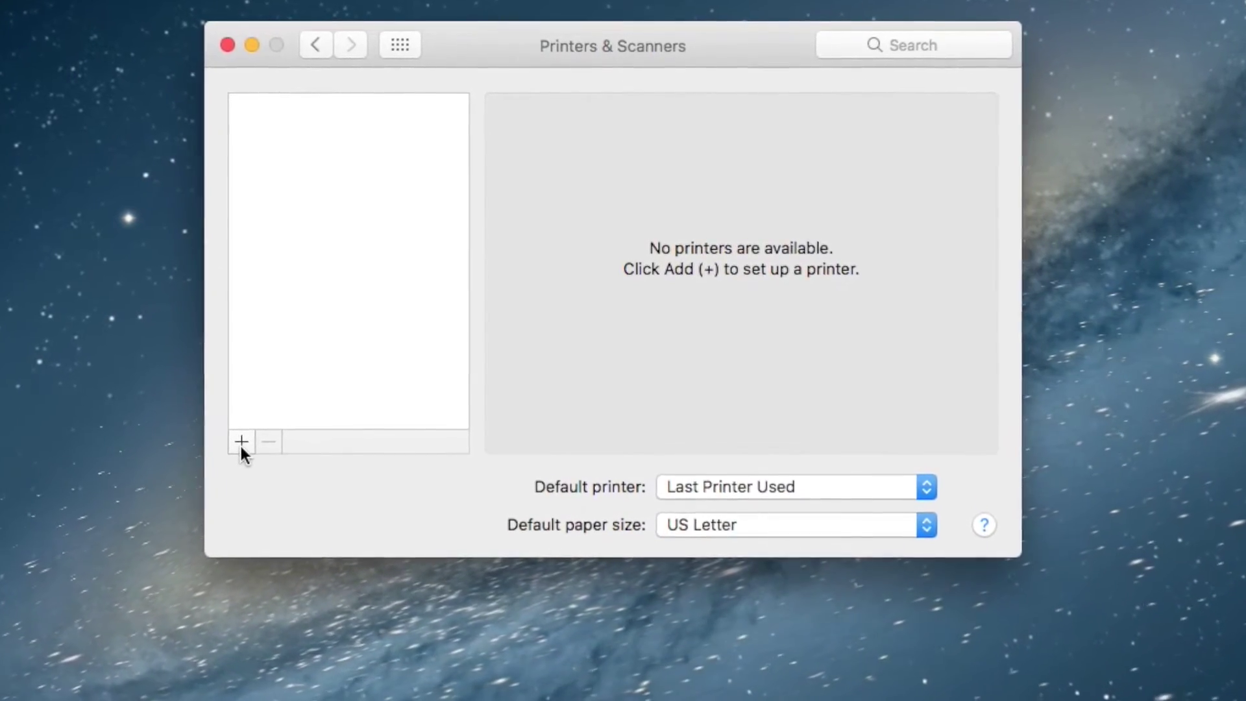
{"action": "left_click", "coordinate": [241, 443]}
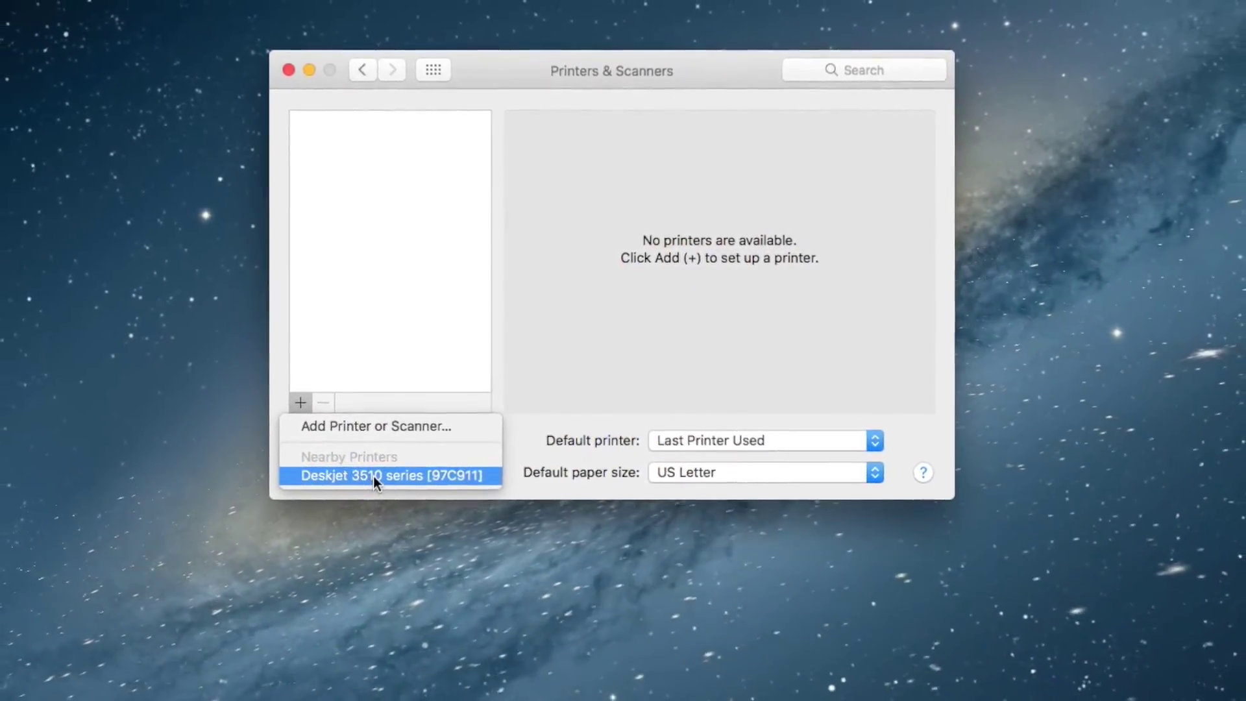
{"action": "left_click", "coordinate": [373, 476]}
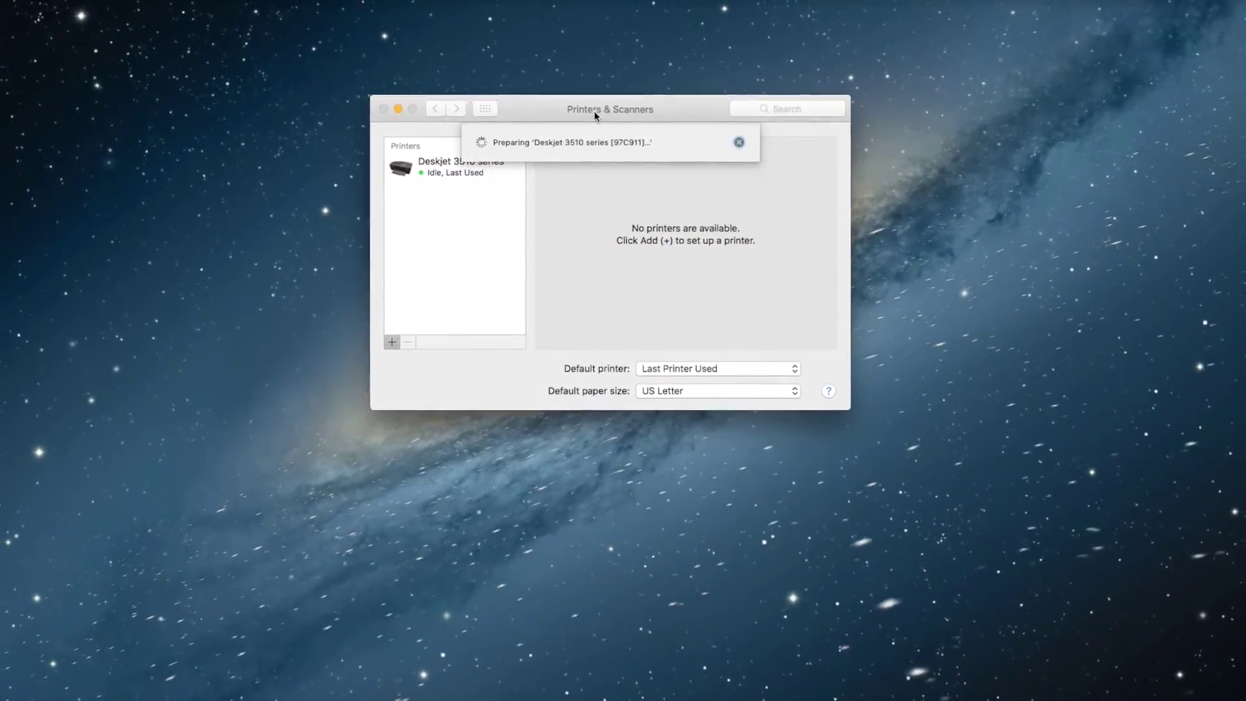
{"action": "left_click", "coordinate": [455, 175]}
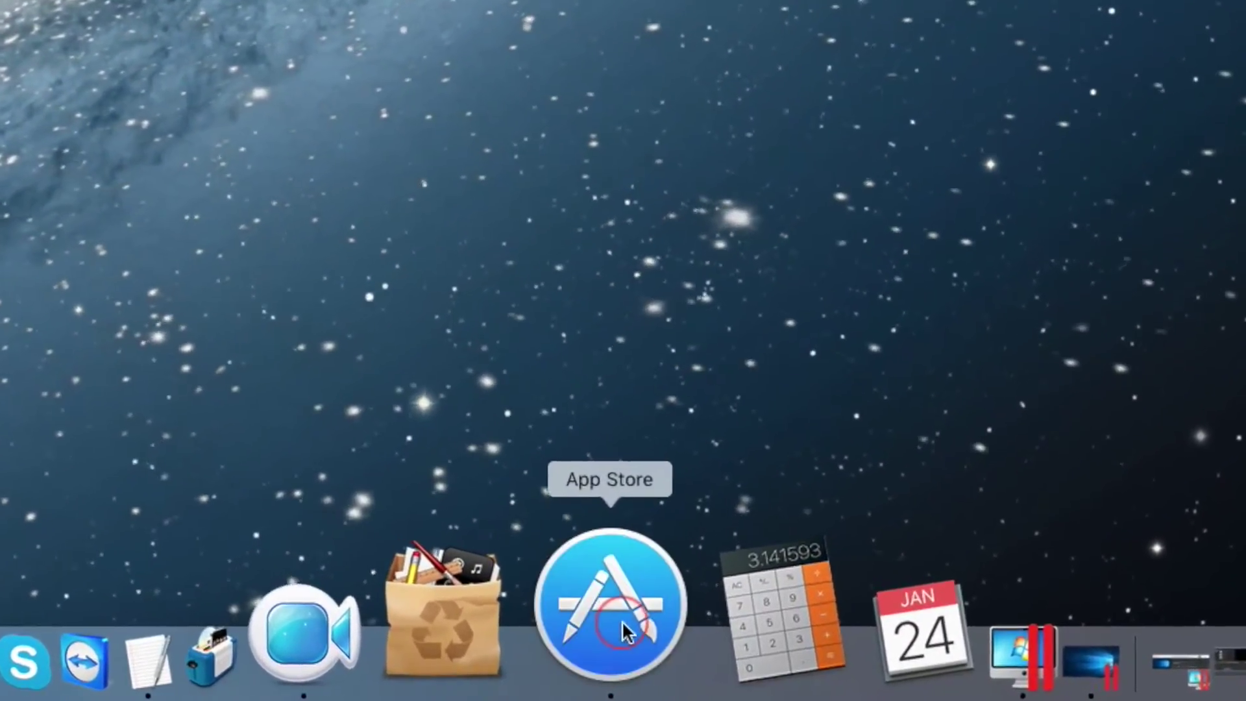
Open the App Store and search it for "word air"
{"action": "left_click", "coordinate": [672, 639]}
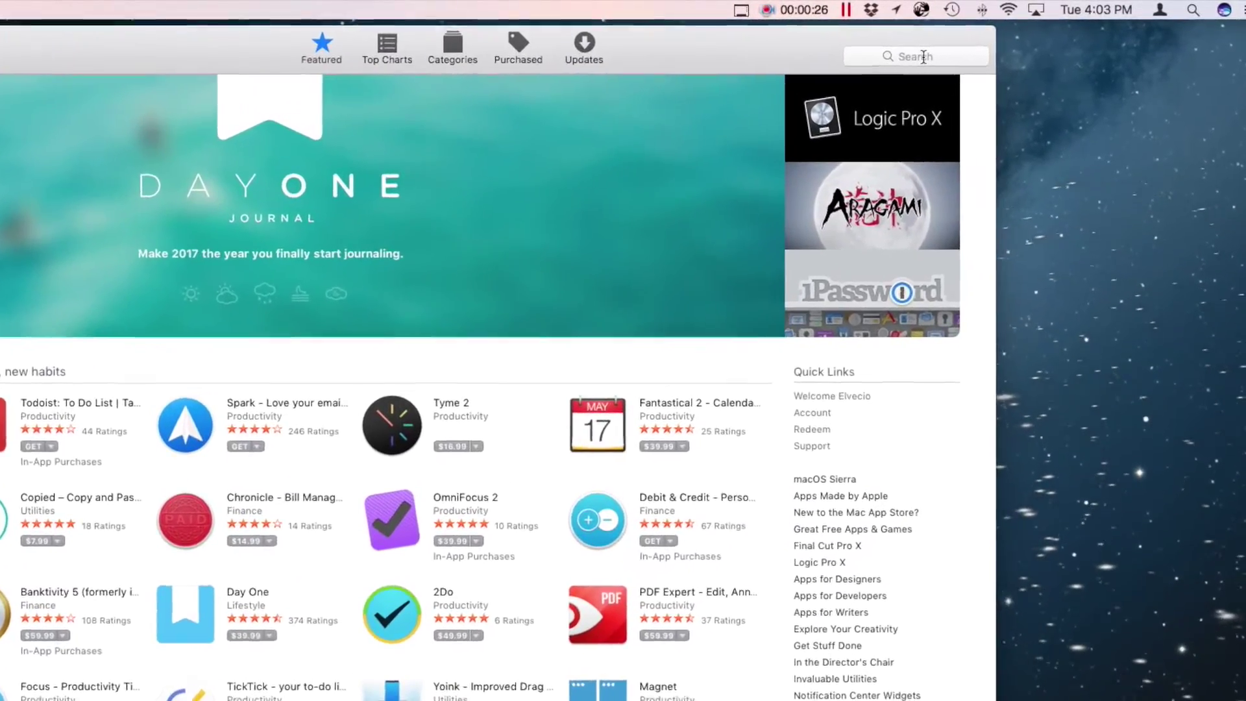
{"action": "left_click", "coordinate": [920, 55]}
{"action": "type", "text": "word air"}
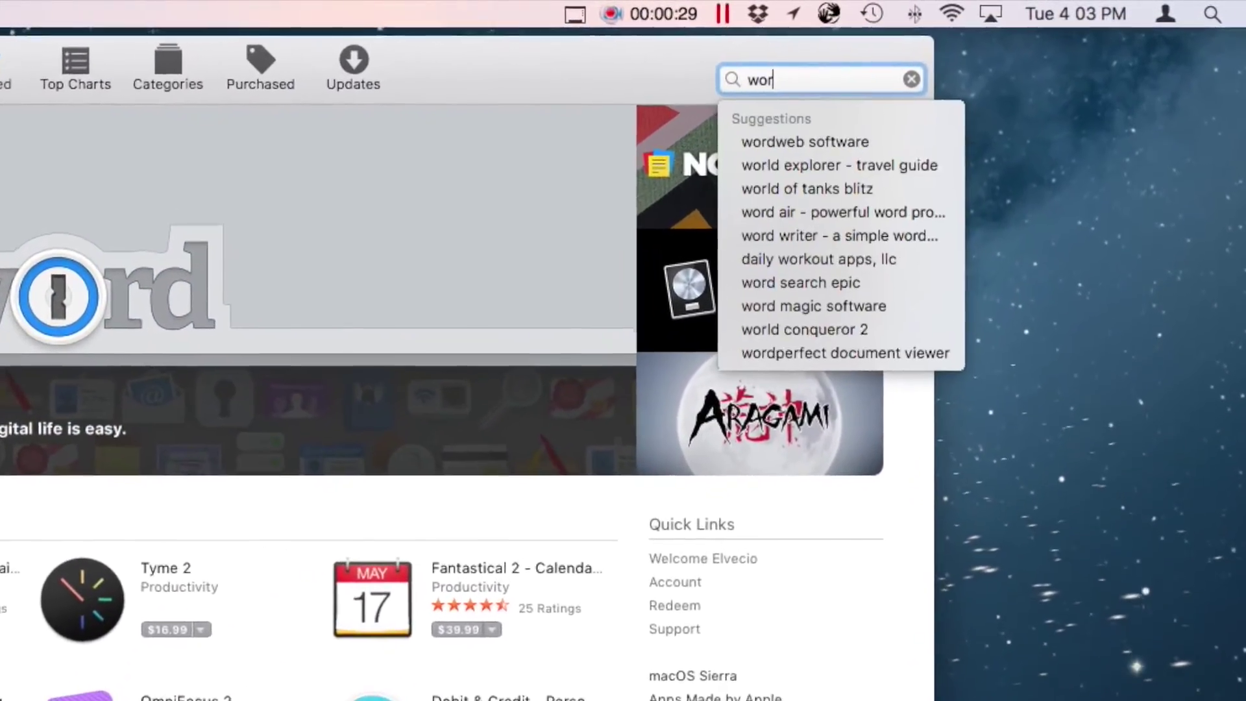
{"action": "key", "text": "Return"}
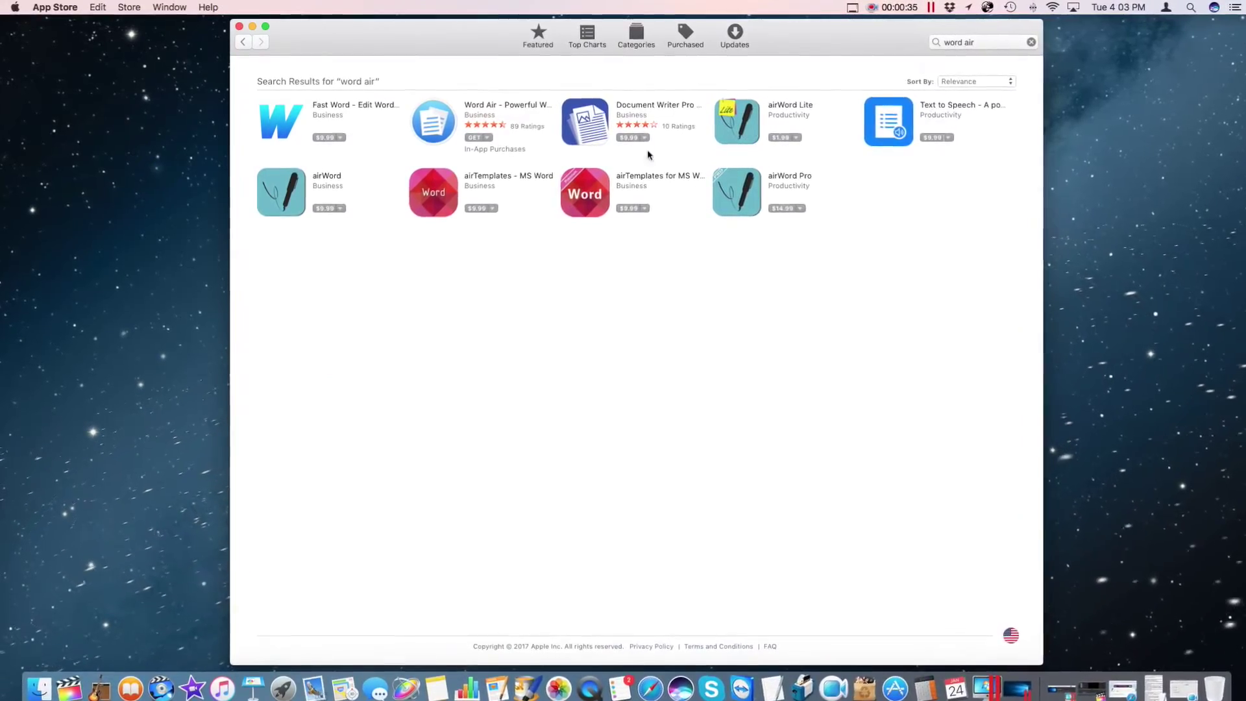
Get and install the free Word Air app from the search results
{"action": "left_click", "coordinate": [442, 163]}
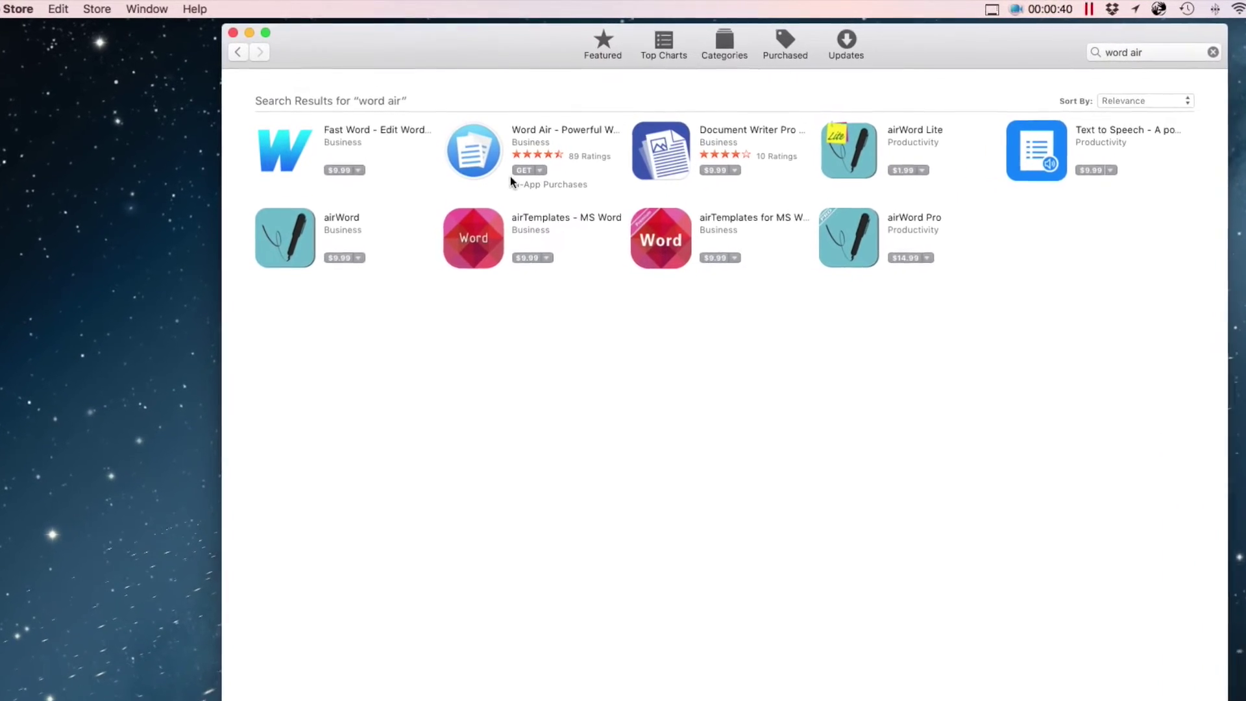
{"action": "left_click", "coordinate": [532, 176]}
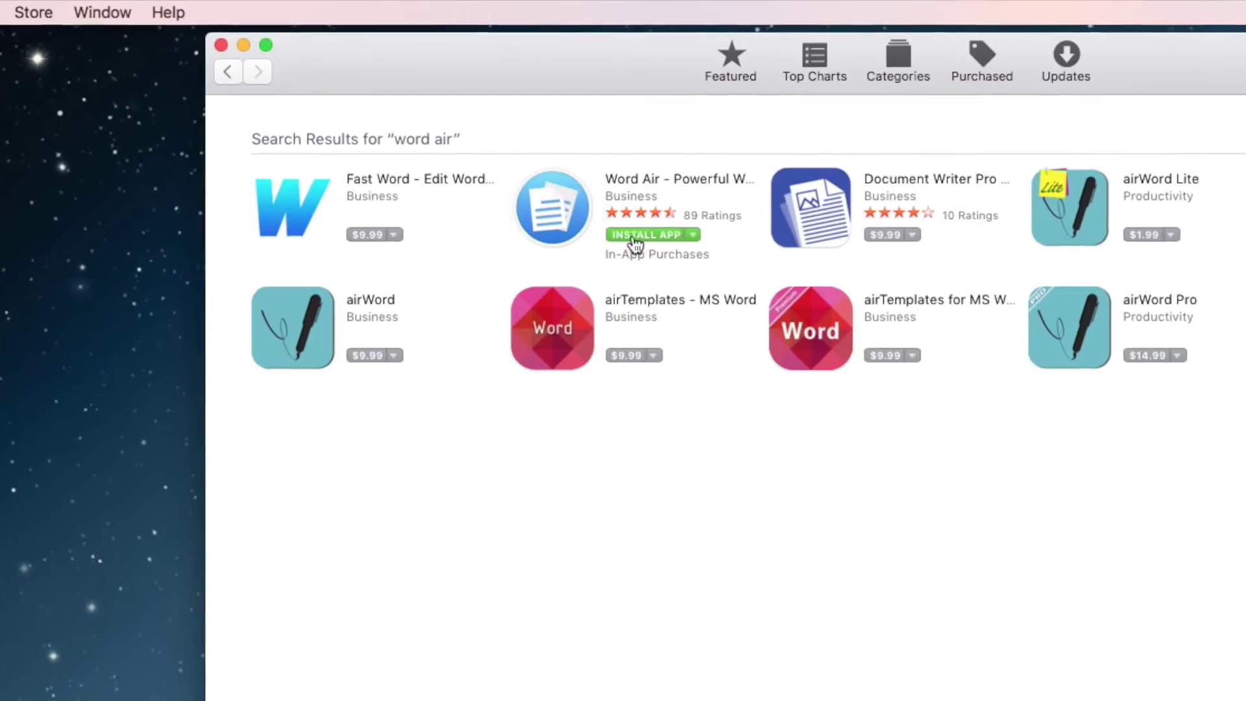
{"action": "left_click", "coordinate": [659, 245]}
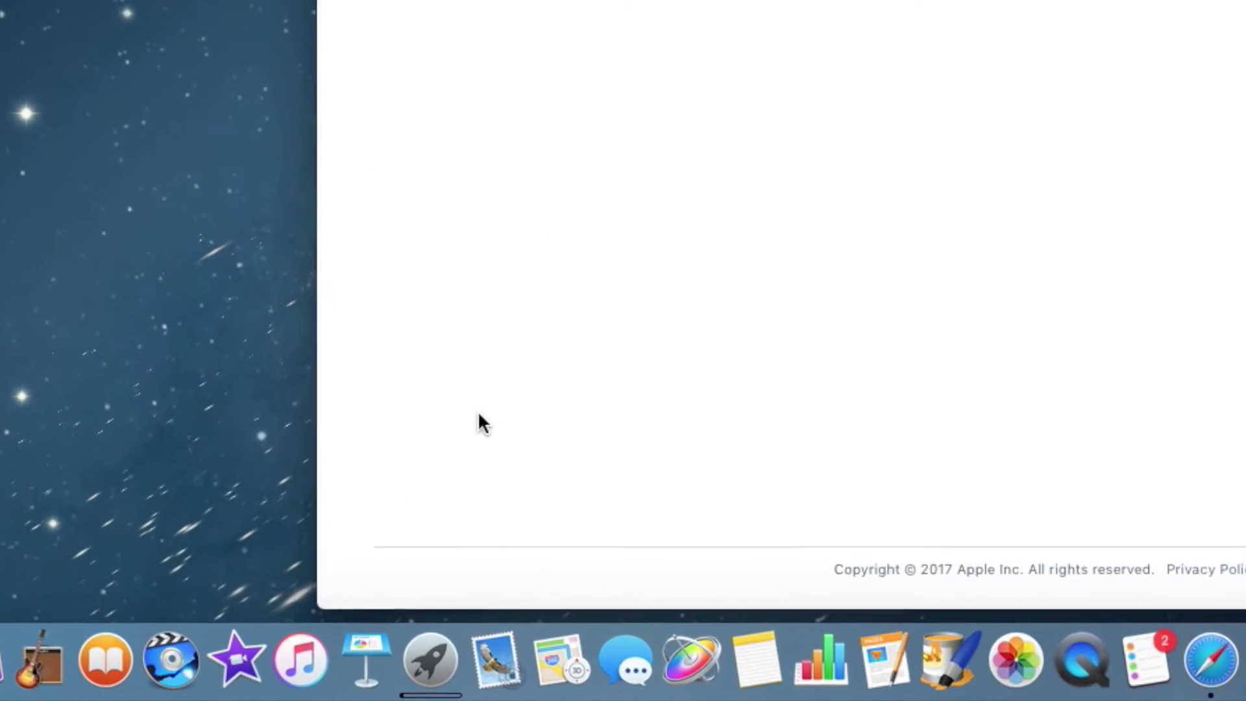
Launch the newly installed Word Air from Launchpad and reposition its window on the desktop
{"action": "mouse_move", "coordinate": [423, 678]}
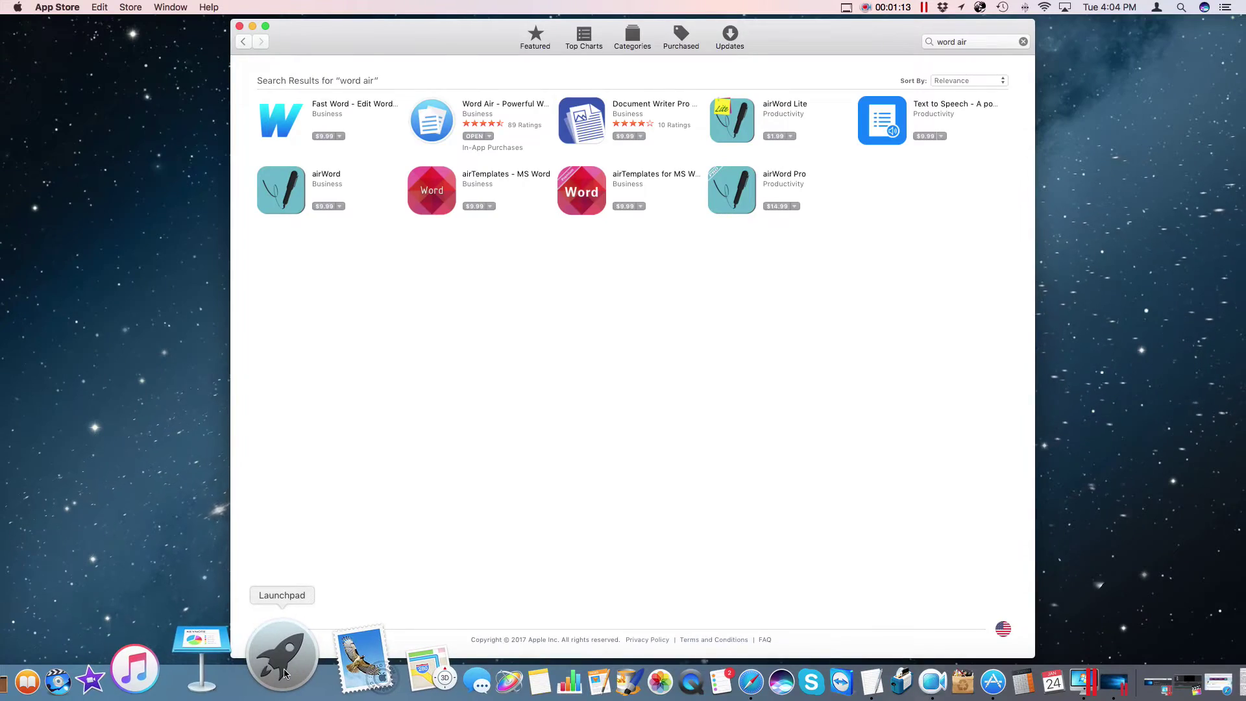
{"action": "left_click", "coordinate": [489, 636]}
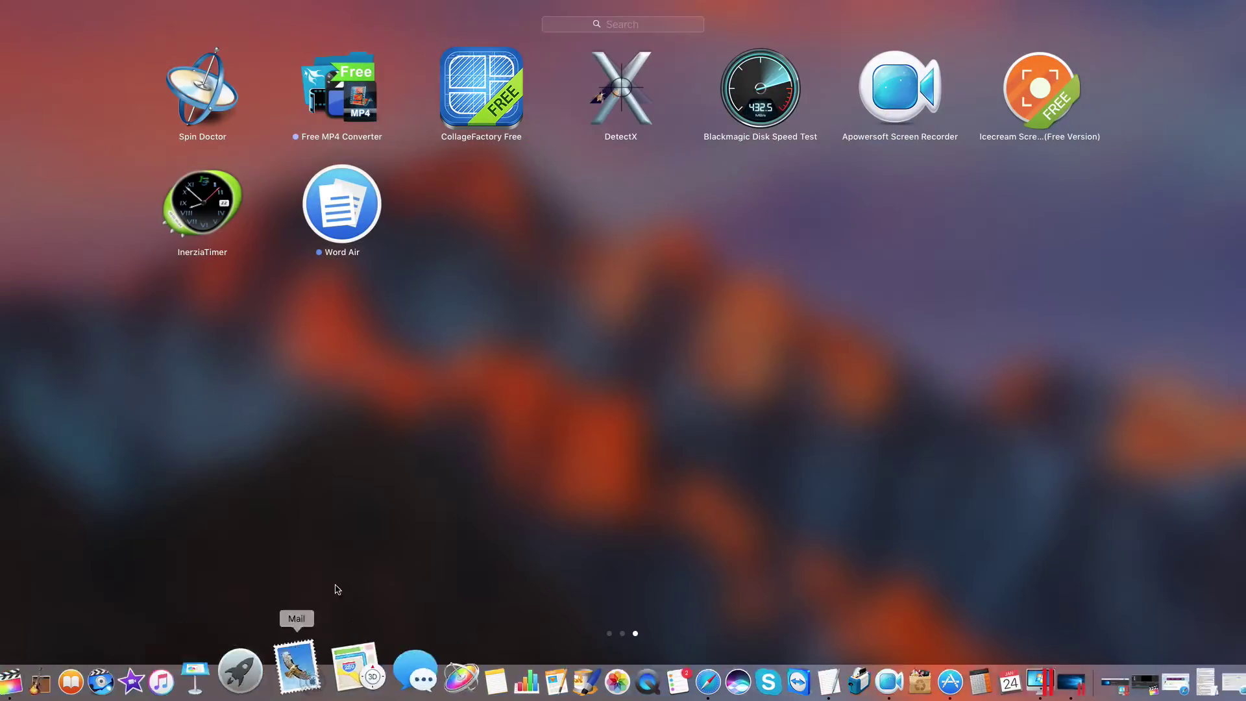
{"action": "left_click", "coordinate": [345, 219]}
{"action": "left_click_drag", "start_coordinate": [140, 27], "coordinate": [456, 74]}
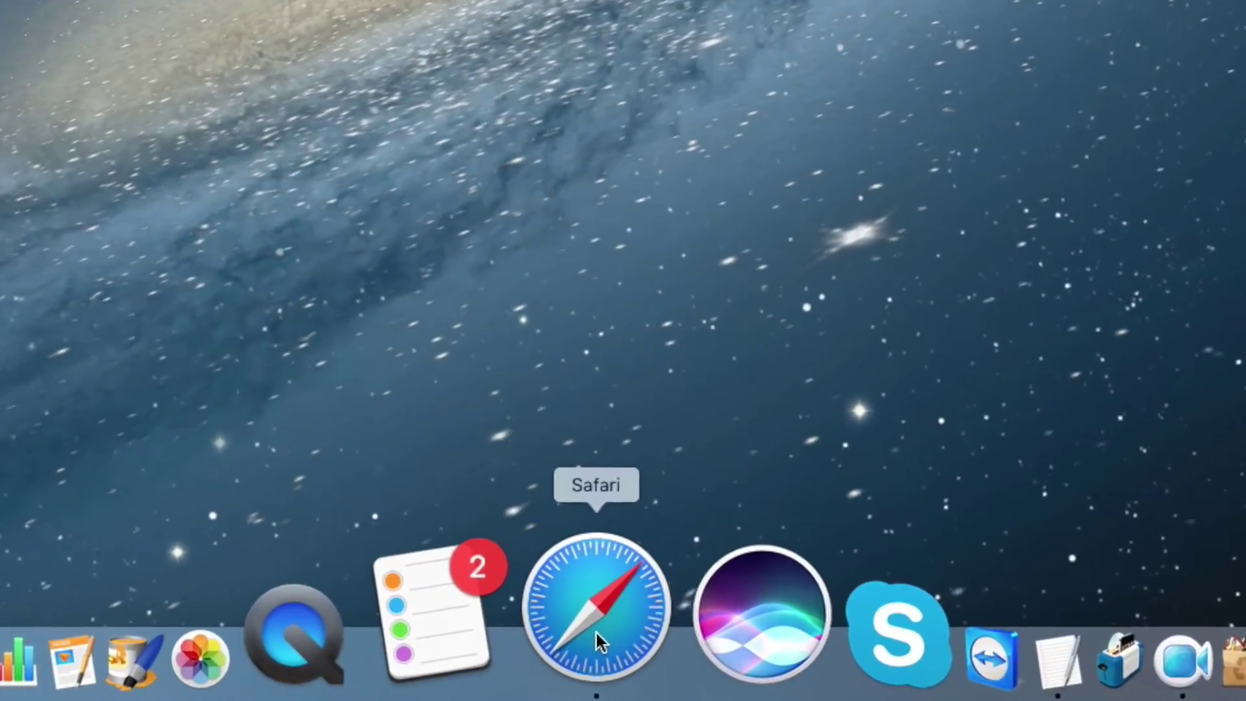
Switch to Safari and download Paintbrush 2.1.2 from its MacUpdate page
{"action": "left_click", "coordinate": [606, 640]}
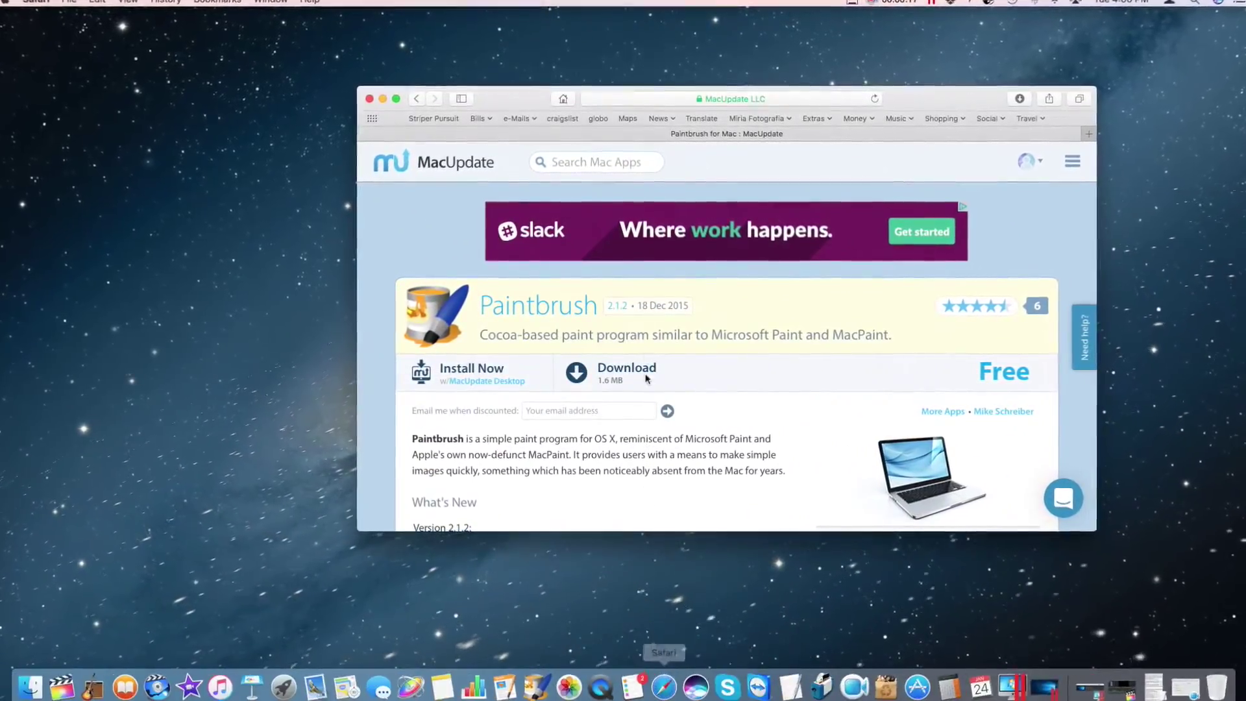
{"action": "left_click_drag", "start_coordinate": [504, 102], "coordinate": [414, 69]}
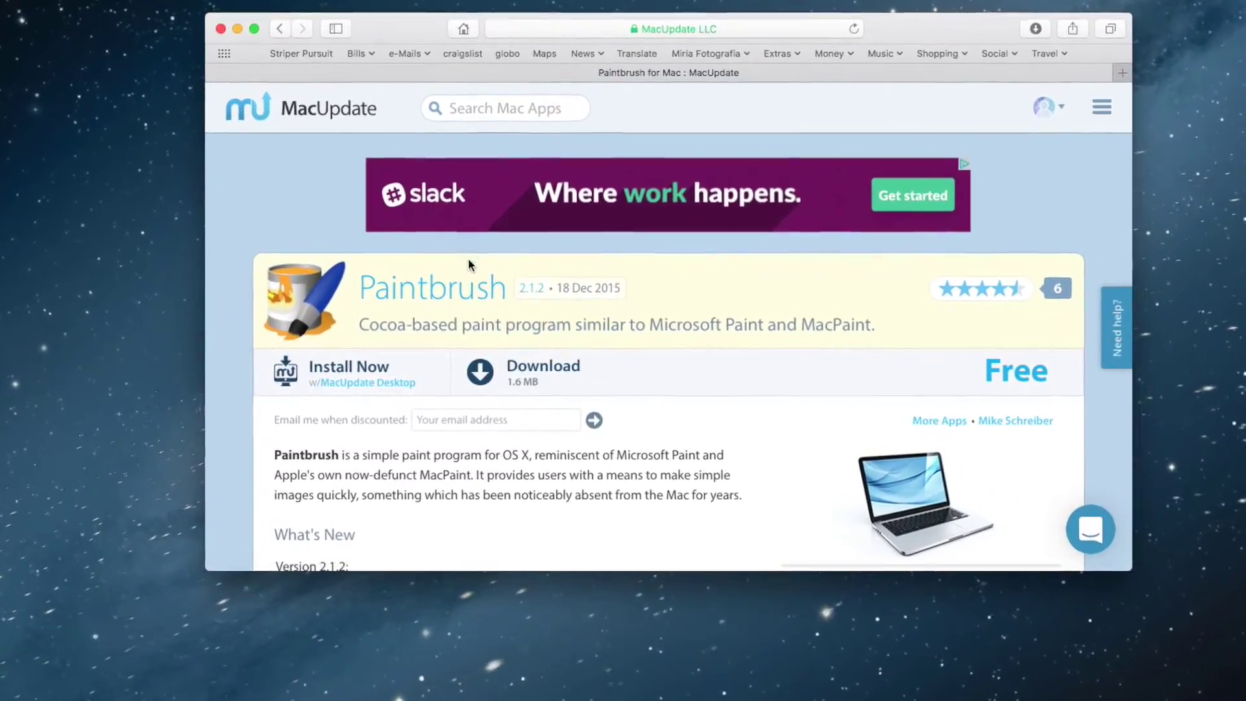
{"action": "scroll", "coordinate": [468, 256], "scroll_direction": "down", "scroll_amount": 3}
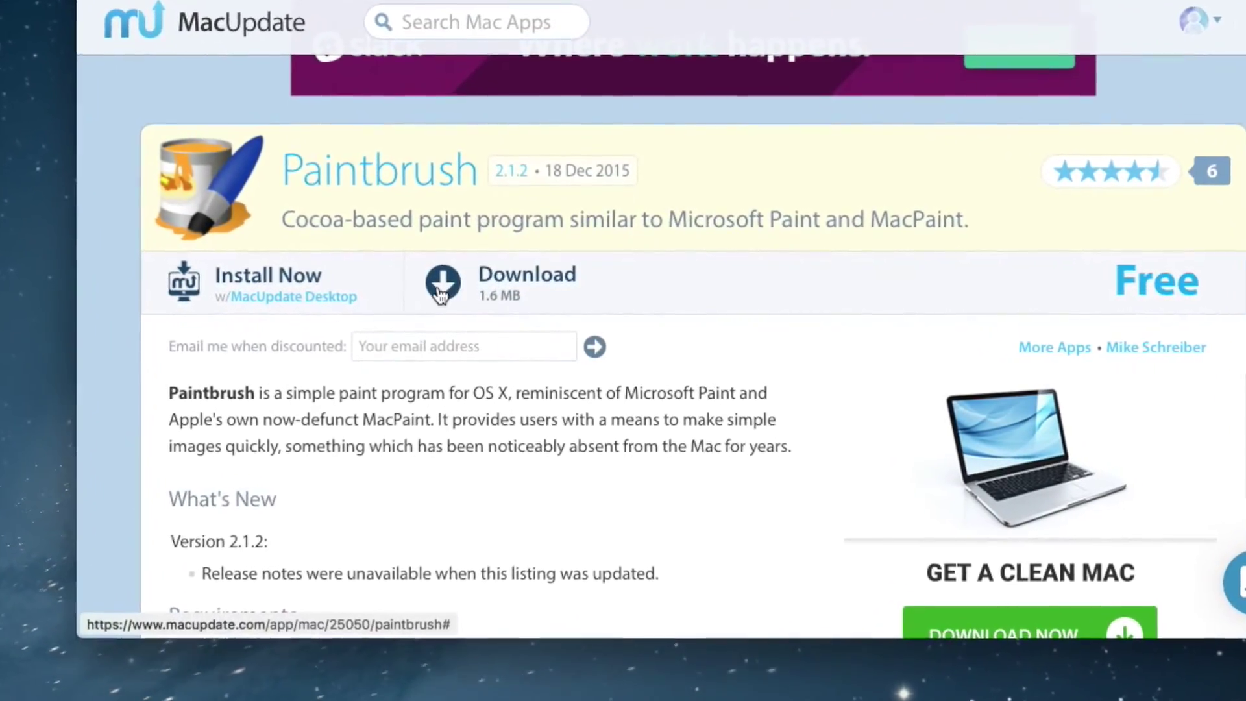
{"action": "left_click", "coordinate": [472, 294]}
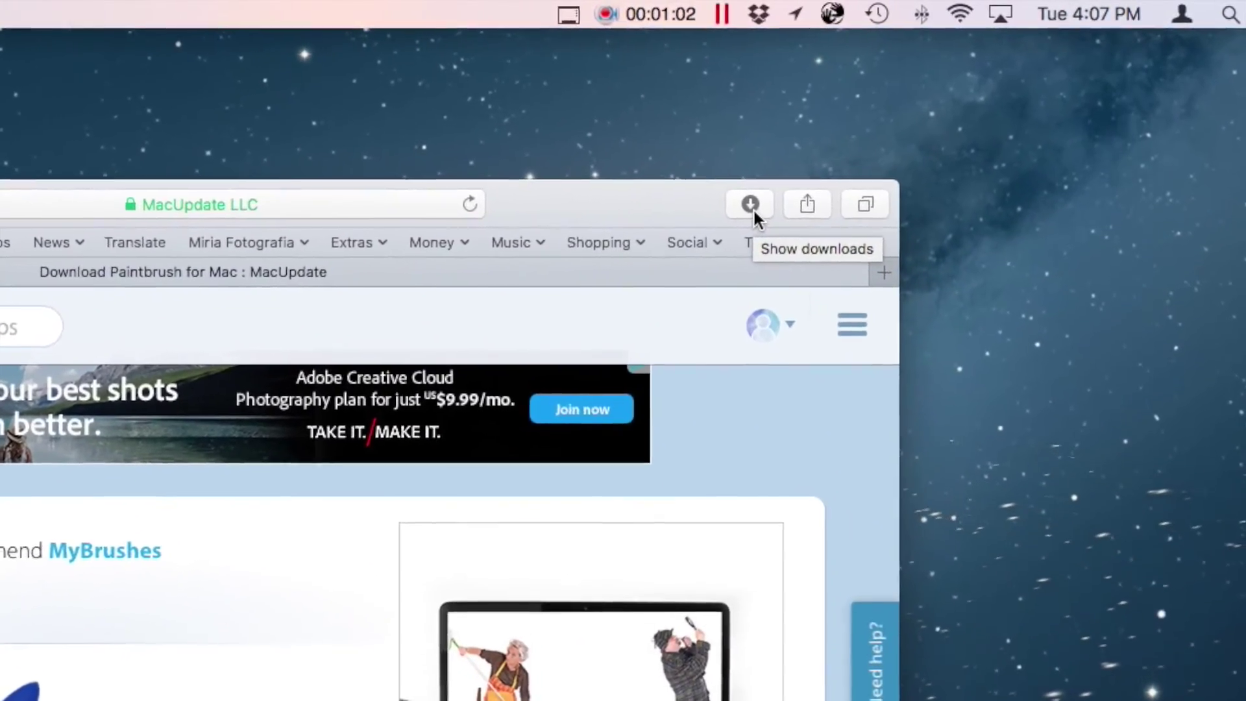
Open Paintbrush Installer.dmg from the Safari downloads and start the MacUpdate Installer
{"action": "left_click", "coordinate": [772, 196]}
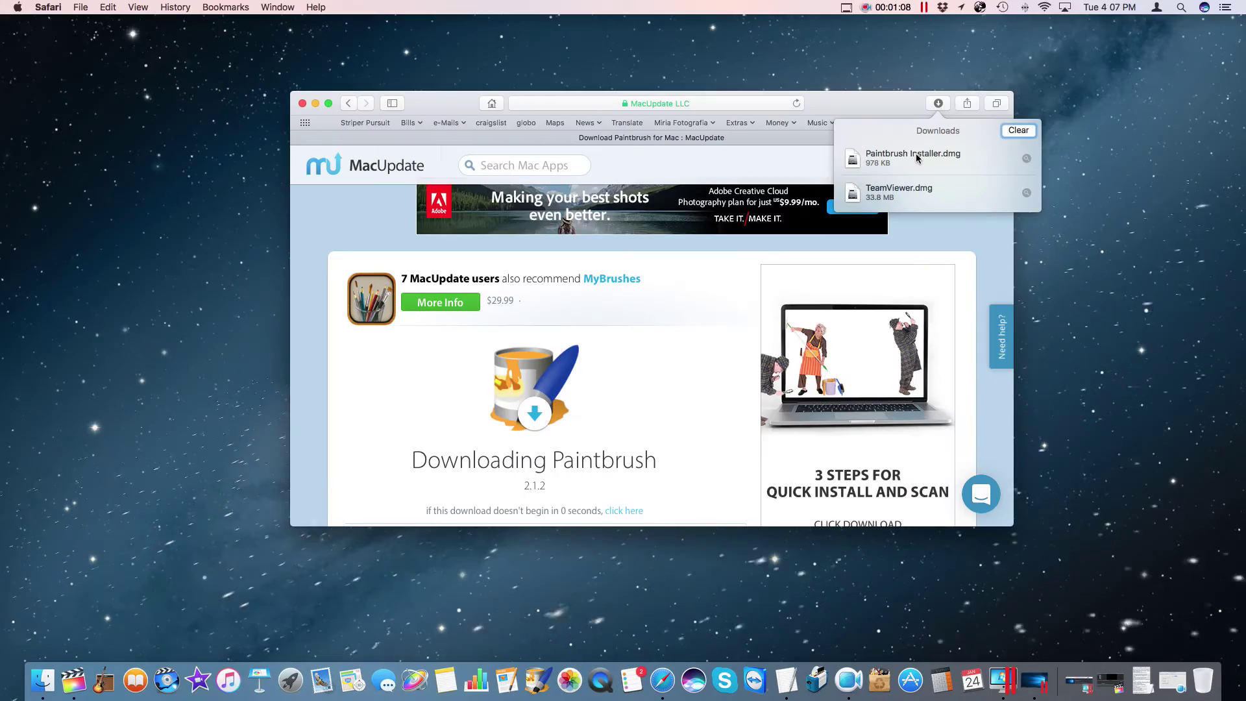
{"action": "double_click", "coordinate": [917, 158]}
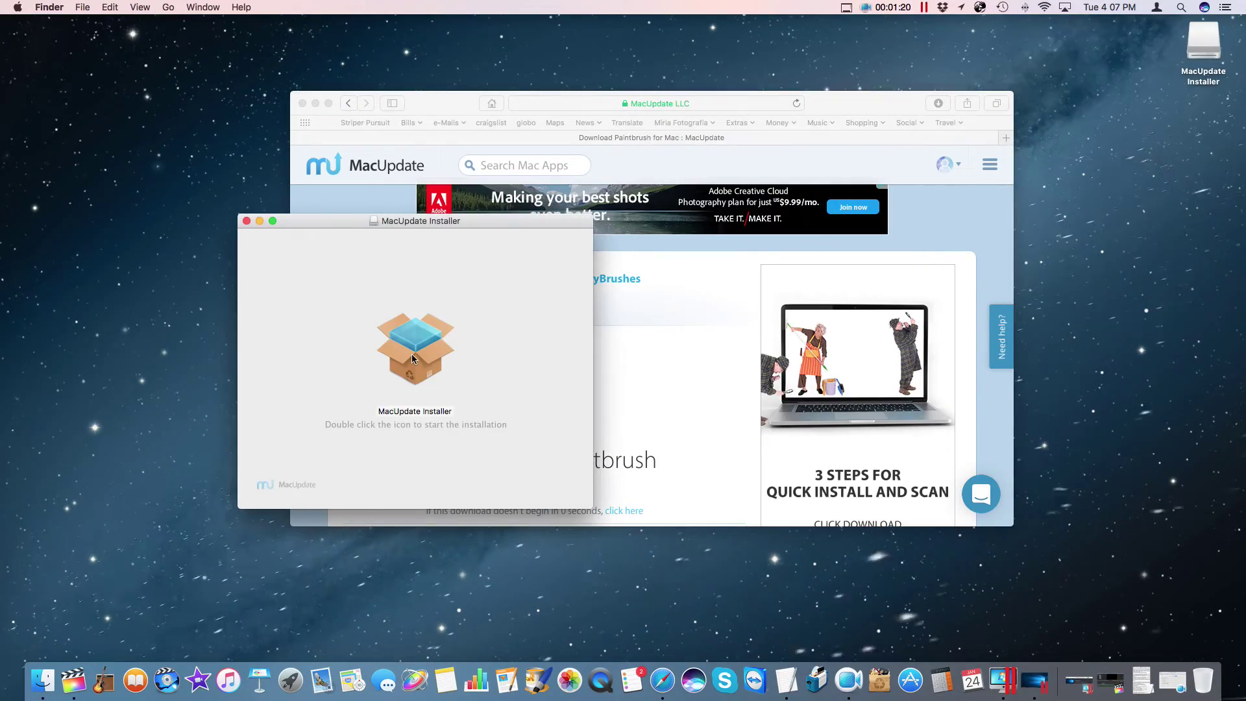
{"action": "double_click", "coordinate": [408, 348]}
{"action": "left_click", "coordinate": [738, 259]}
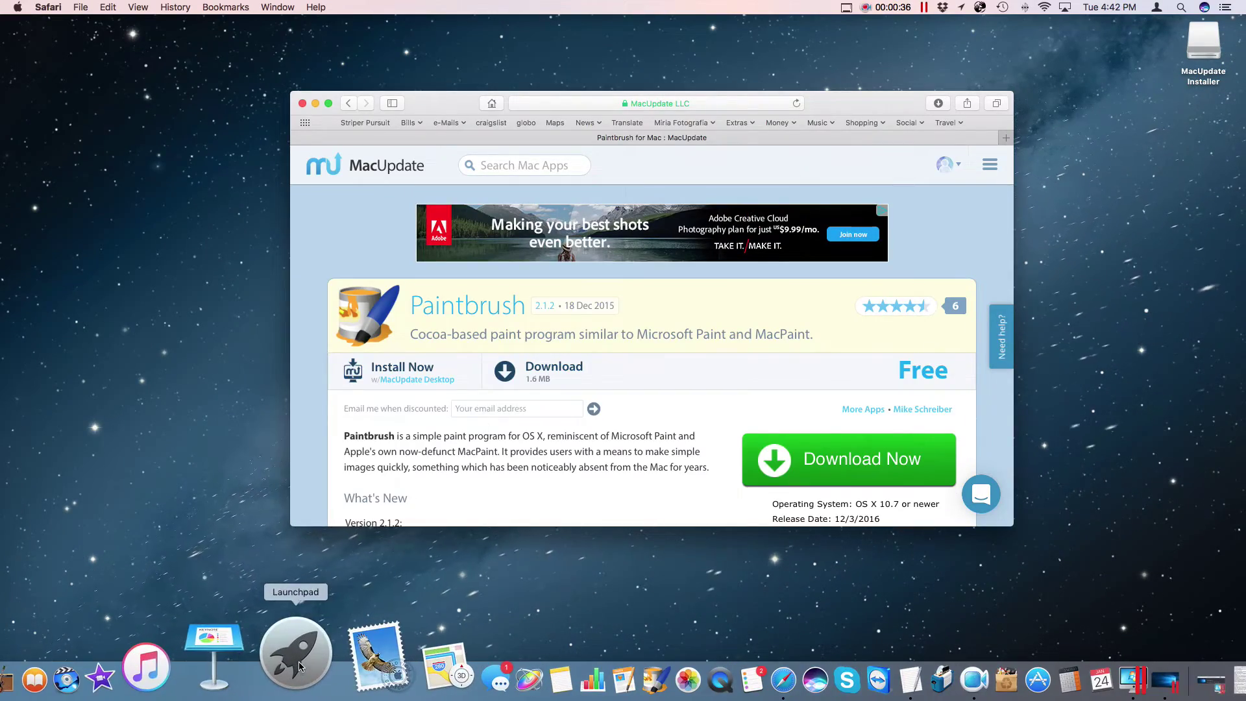
Launch Paintbrush from Launchpad
{"action": "left_click", "coordinate": [298, 665]}
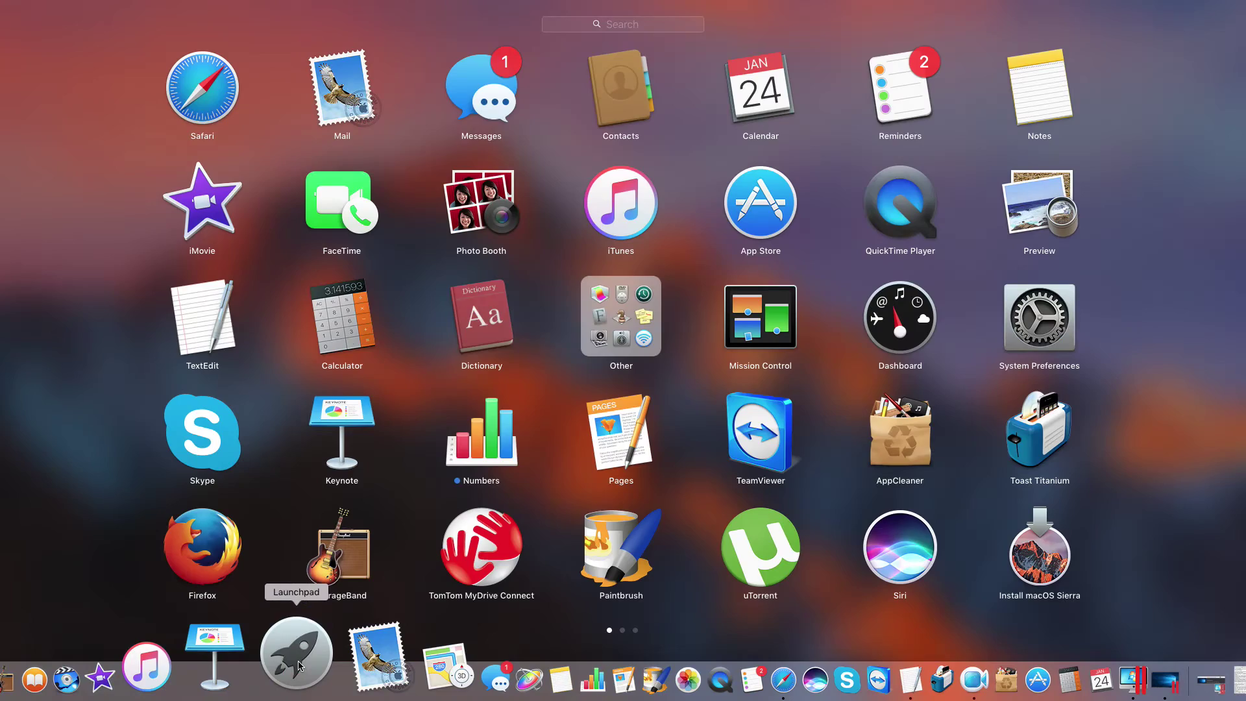
{"action": "left_click", "coordinate": [621, 552]}
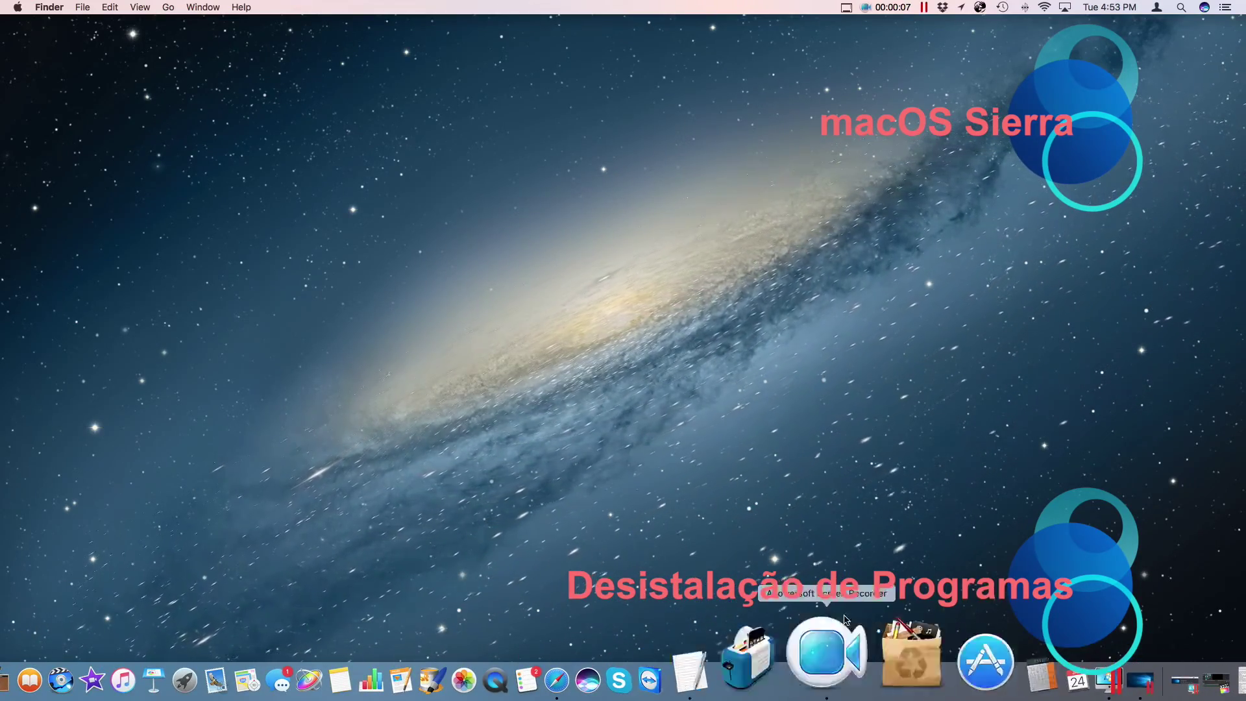
Open Word Air from the last page of Launchpad
{"action": "left_click", "coordinate": [643, 299]}
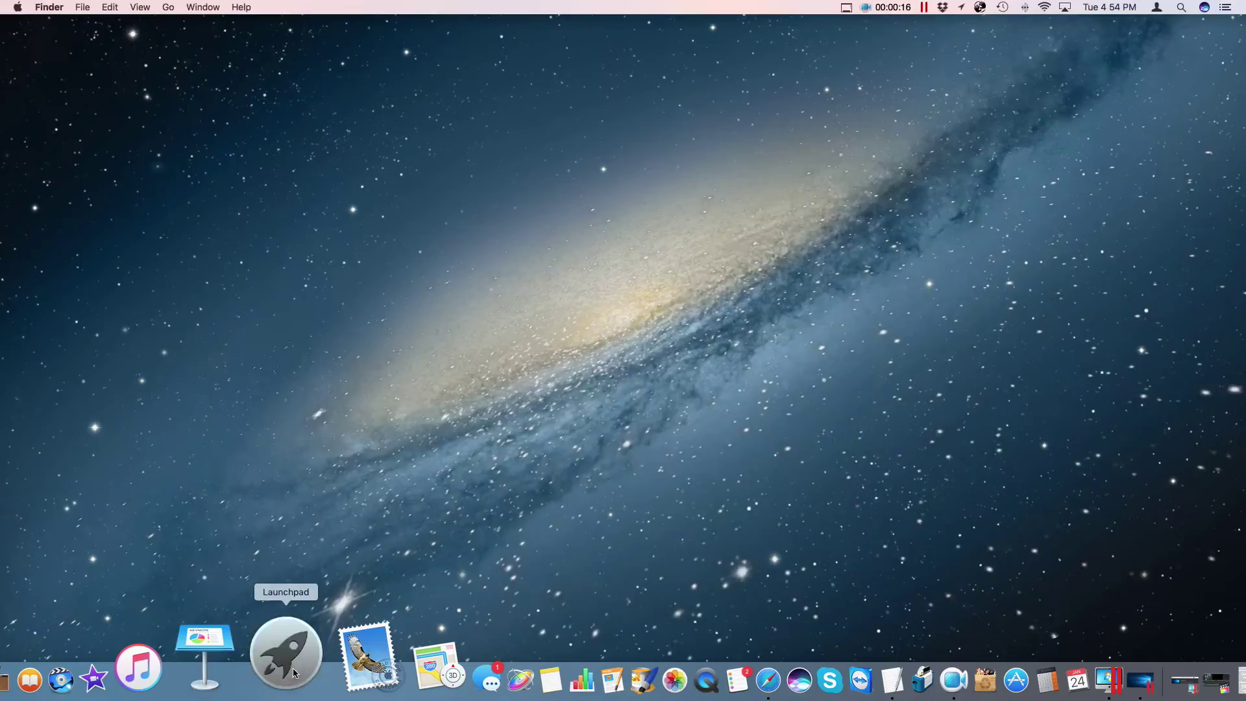
{"action": "left_click", "coordinate": [520, 643]}
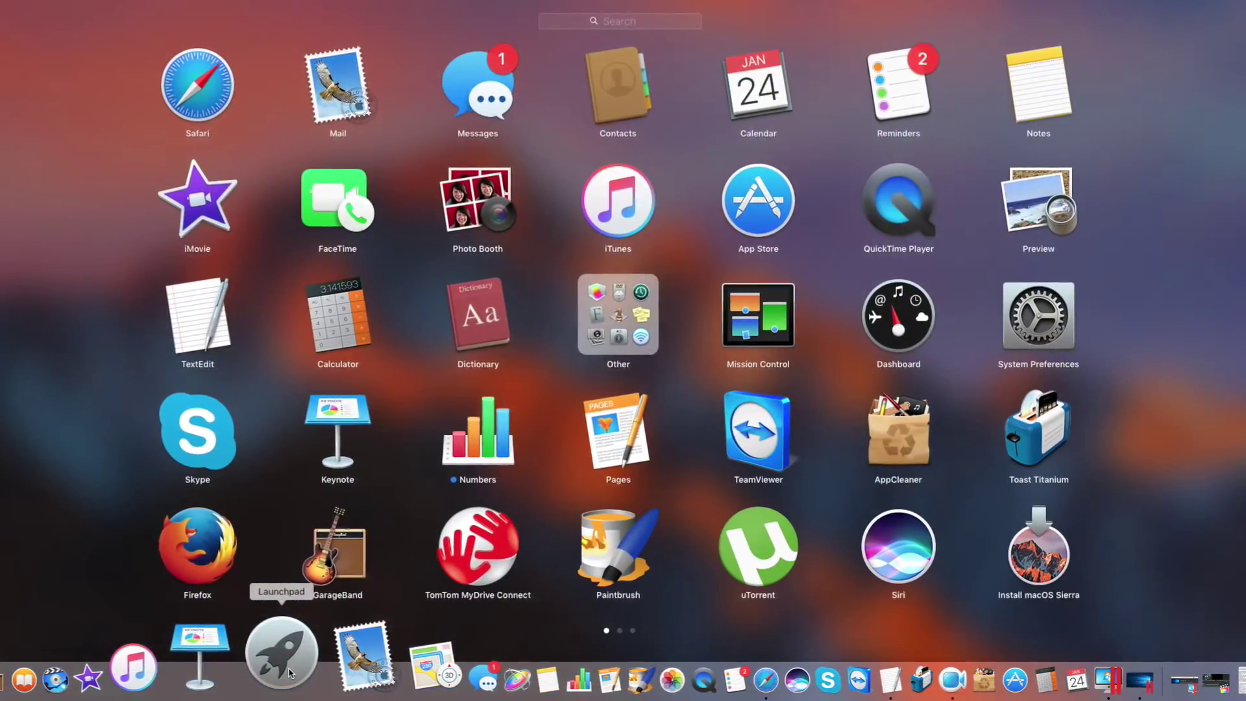
{"action": "scroll", "coordinate": [593, 460], "scroll_direction": "right", "scroll_amount": 2}
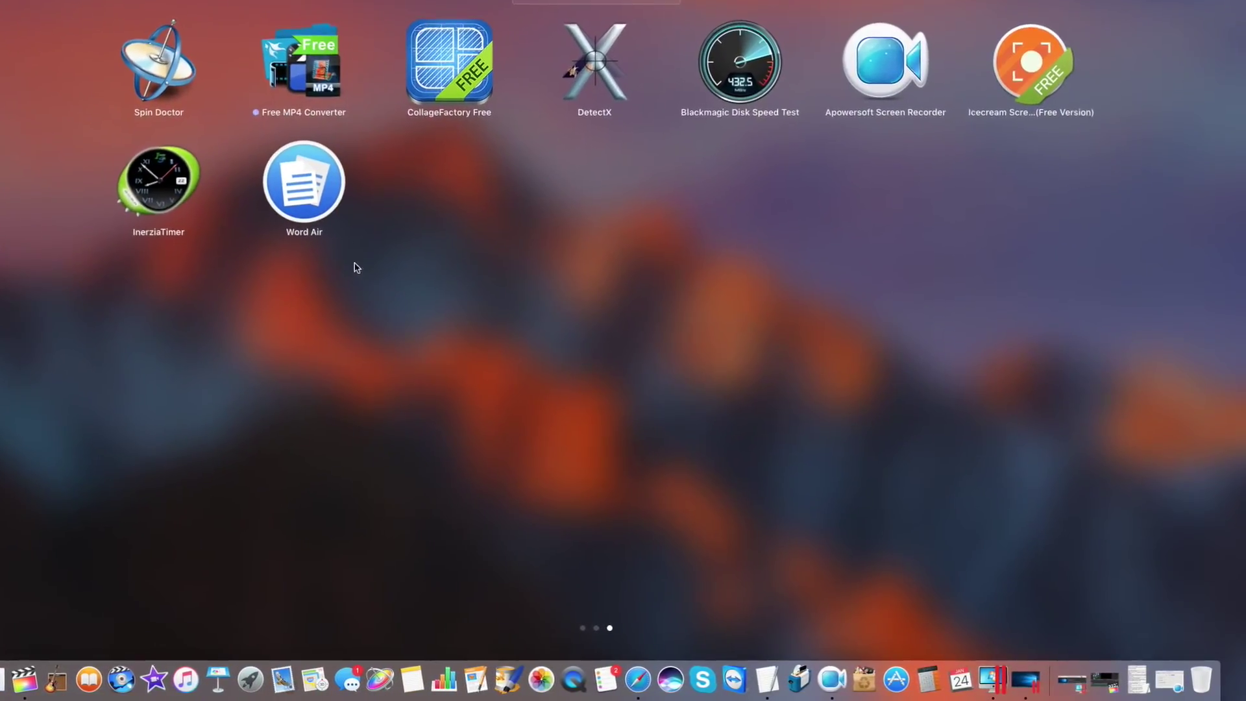
{"action": "left_click", "coordinate": [296, 181]}
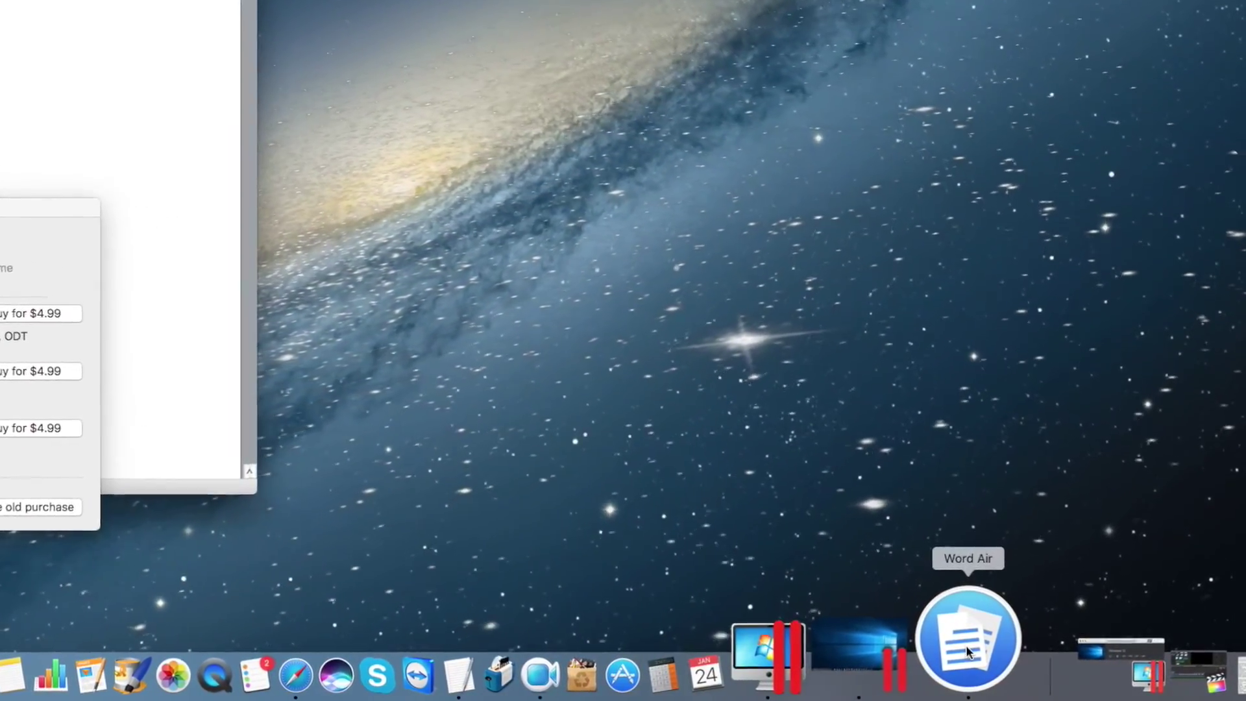
Set Word Air to stay in the Dock and quit the app
{"action": "right_click", "coordinate": [959, 645]}
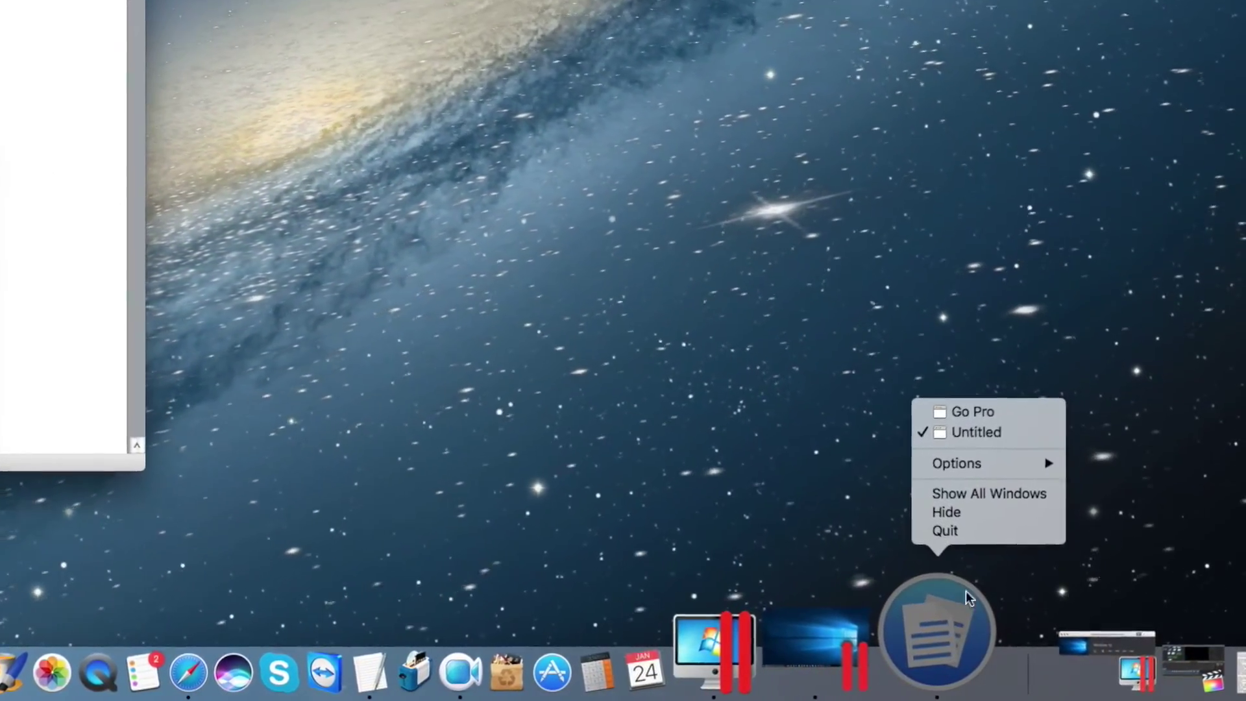
{"action": "mouse_move", "coordinate": [967, 456]}
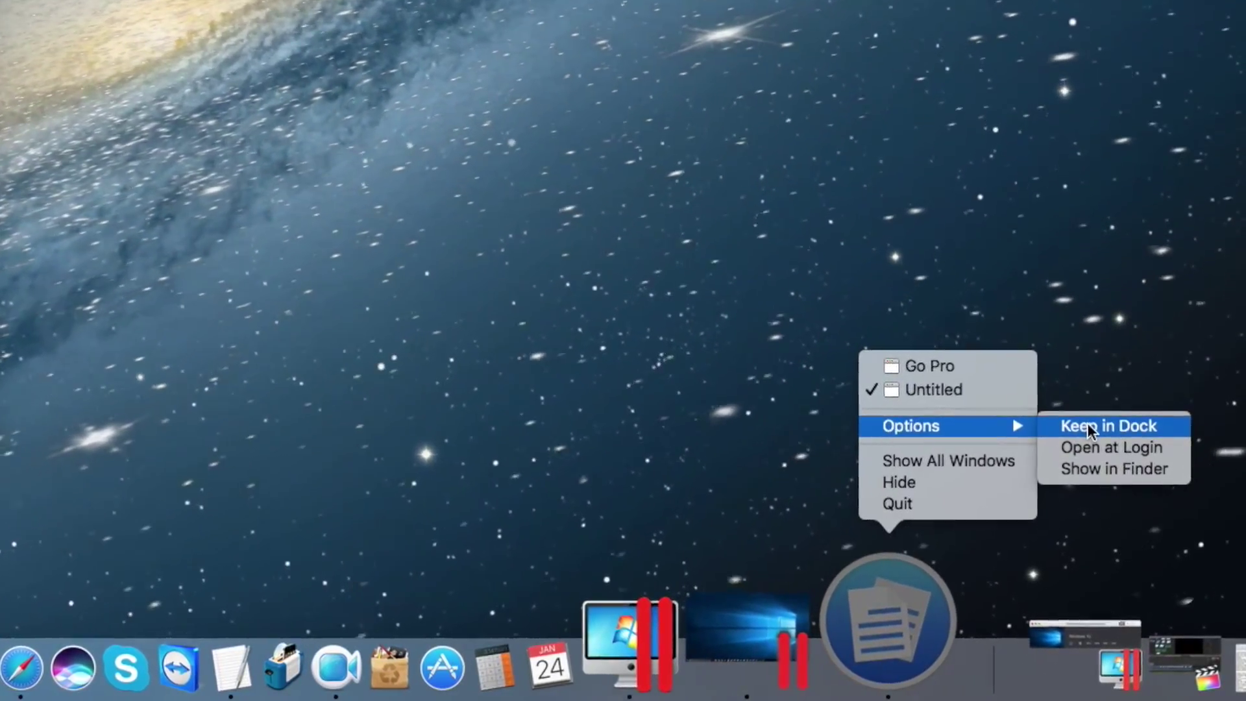
{"action": "left_click", "coordinate": [1097, 425]}
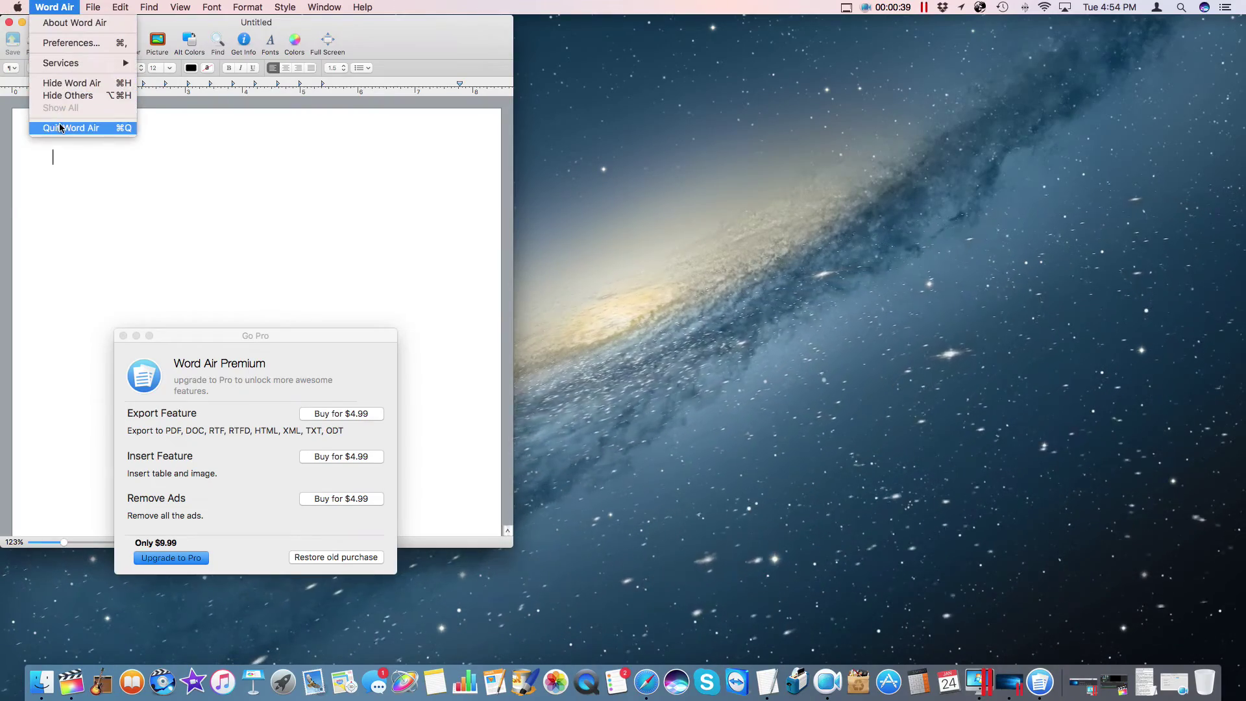
{"action": "left_click", "coordinate": [61, 128]}
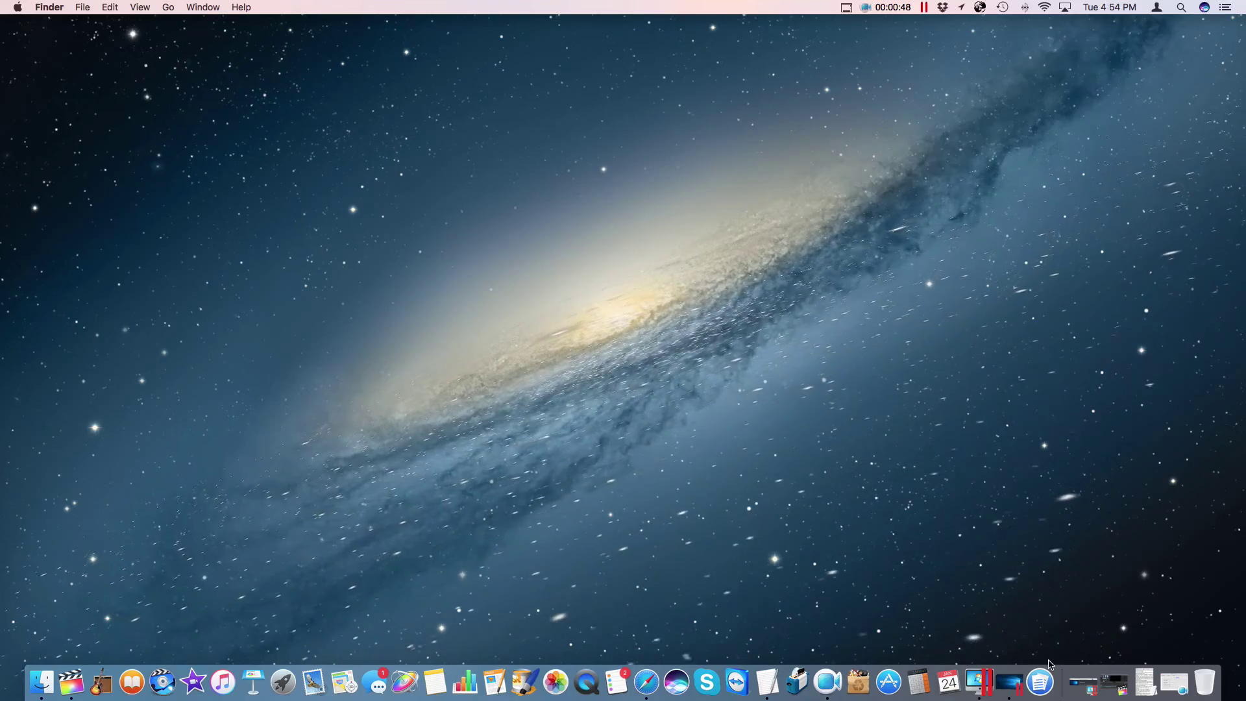
Remove the Word Air icon from the Dock
{"action": "left_click_drag", "start_coordinate": [1027, 650], "coordinate": [965, 588]}
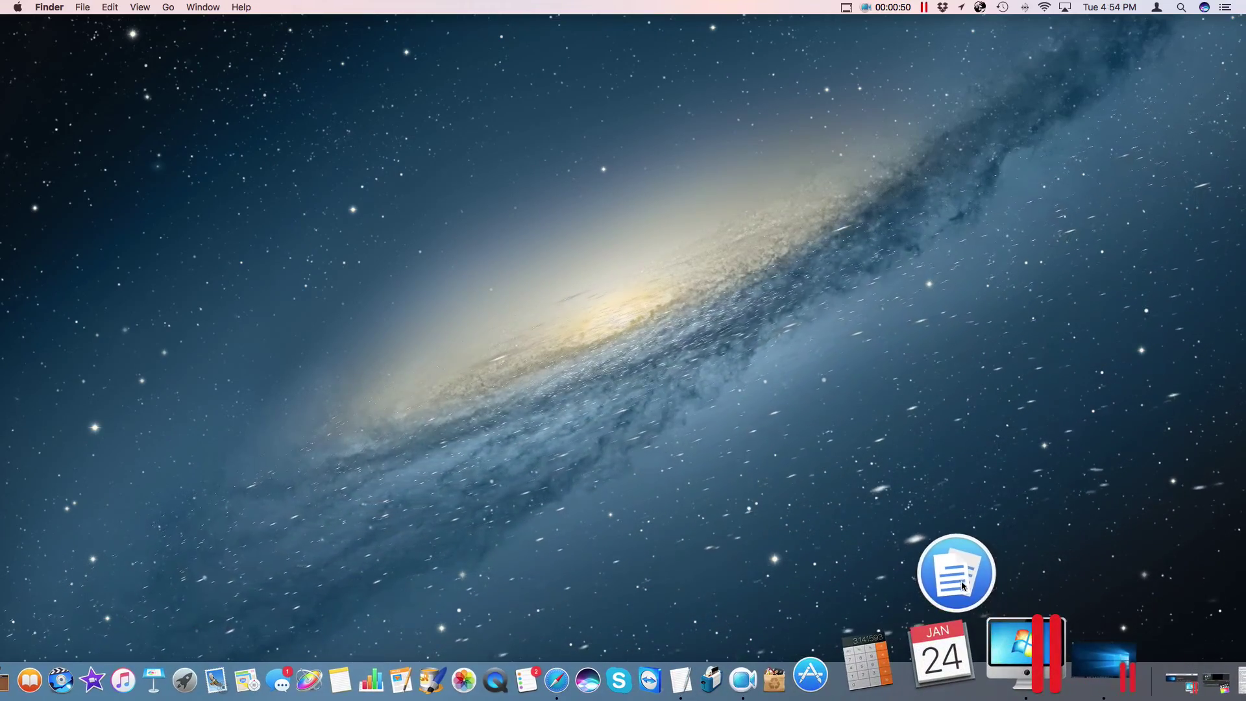
{"action": "left_click_drag", "start_coordinate": [703, 378], "coordinate": [668, 362]}
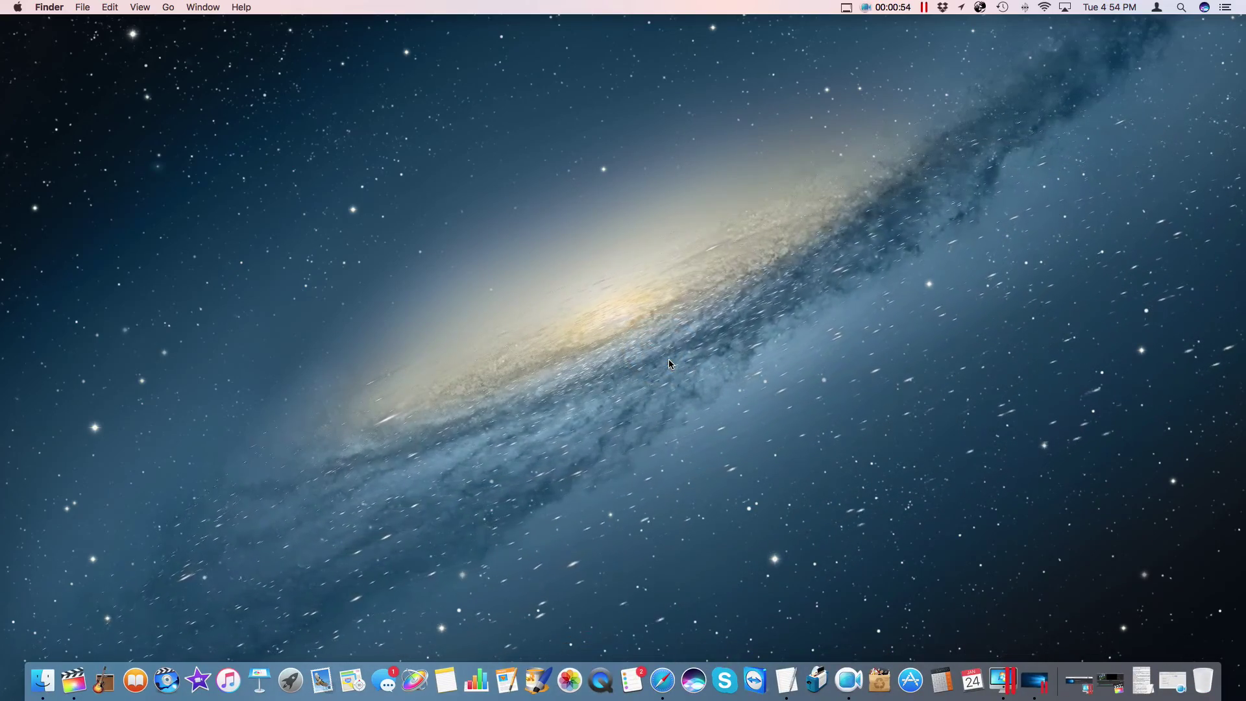
{"action": "left_click", "coordinate": [669, 361]}
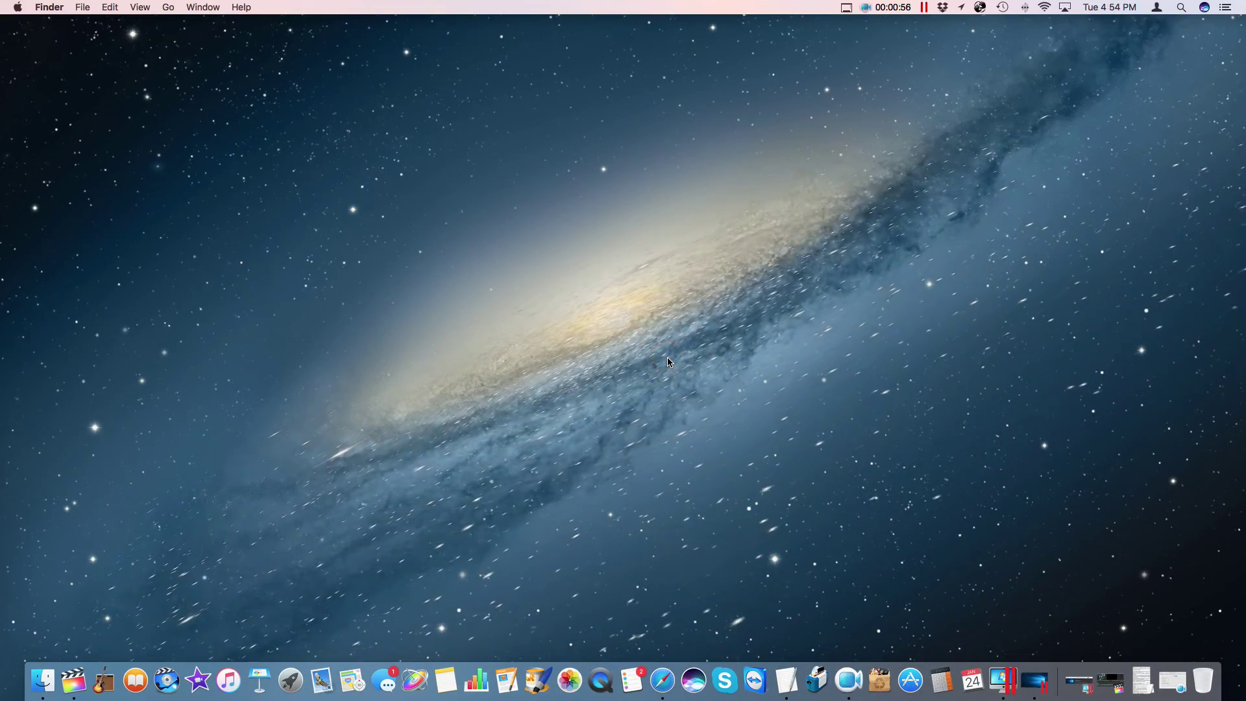